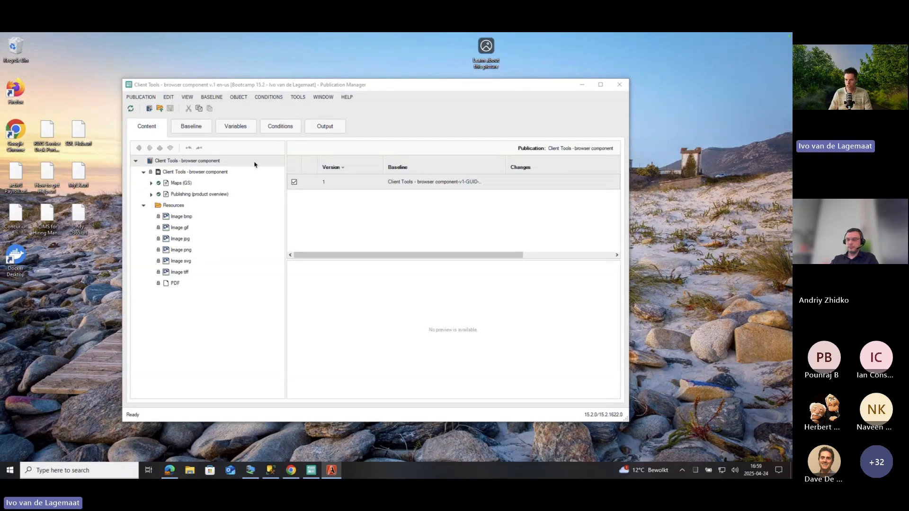
Preview the Client Tools - browser component map and follow its Maps link to read through the linked topic
click(407, 82)
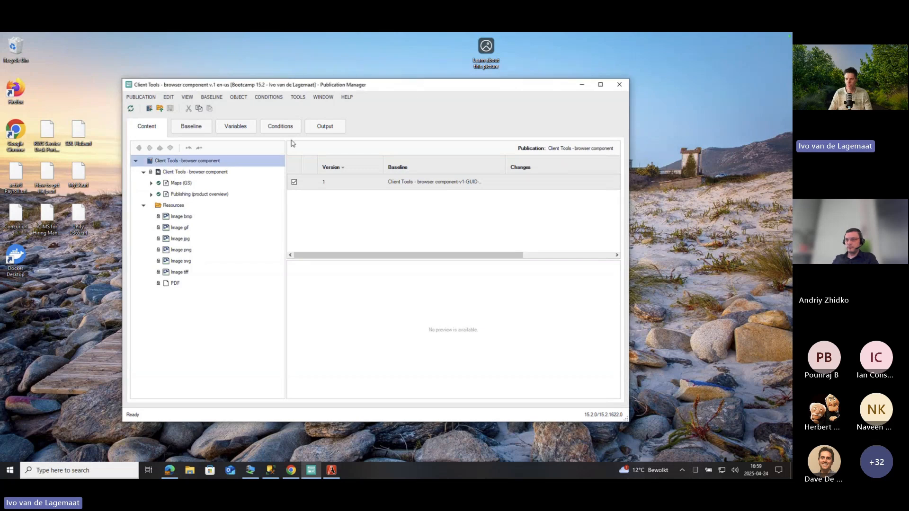
click(187, 173)
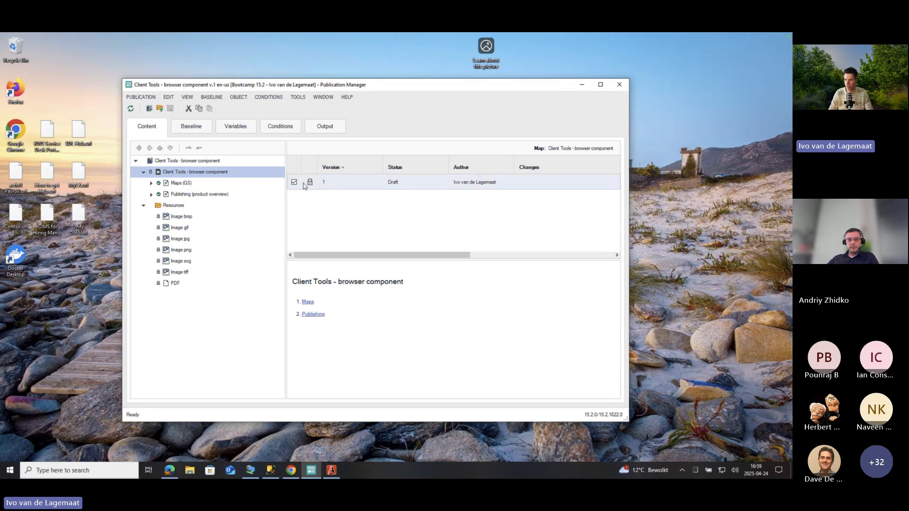
click(310, 305)
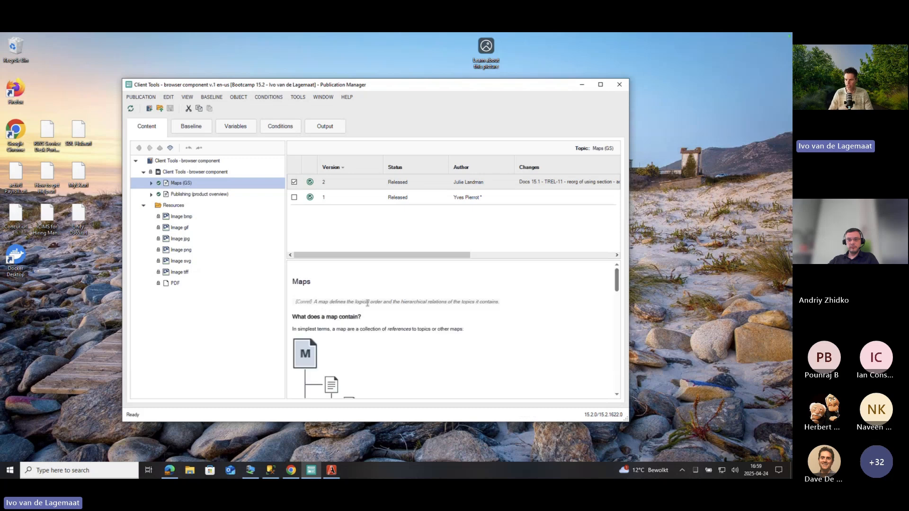
scroll(373, 304, down, 15)
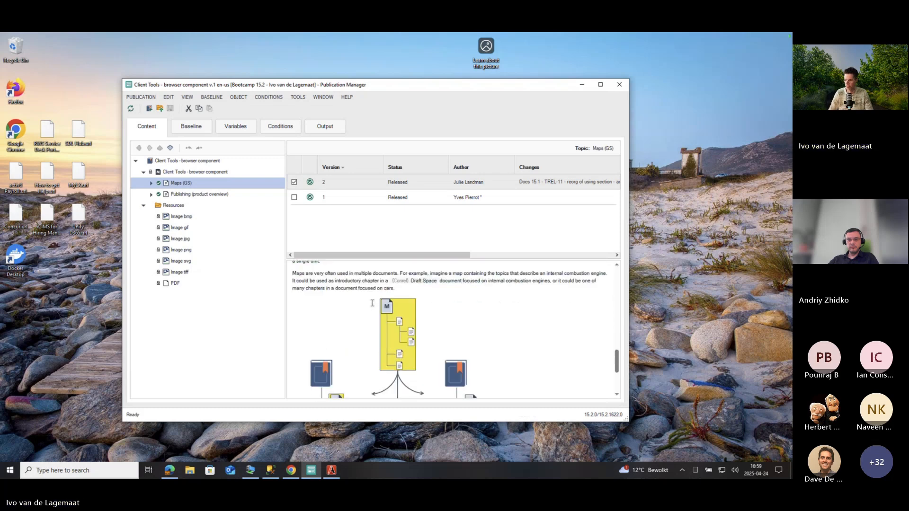
scroll(373, 303, up, 5)
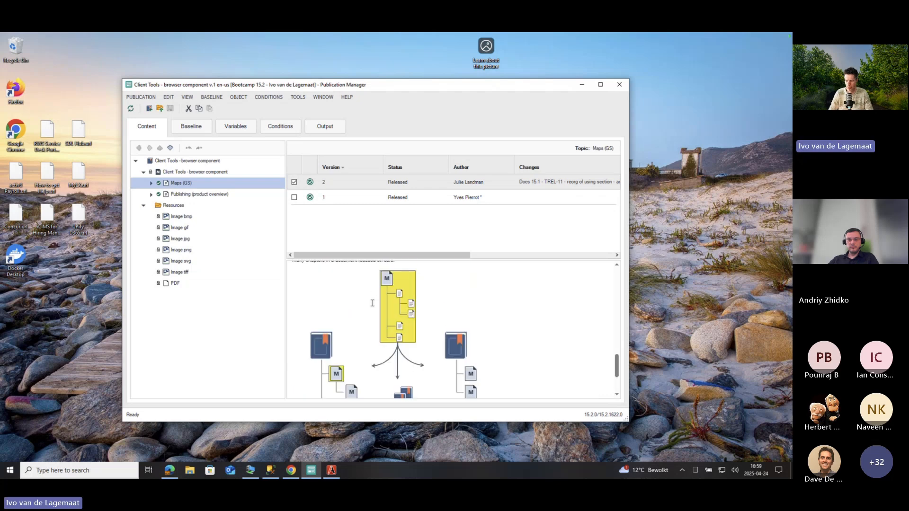
scroll(372, 303, up, 8)
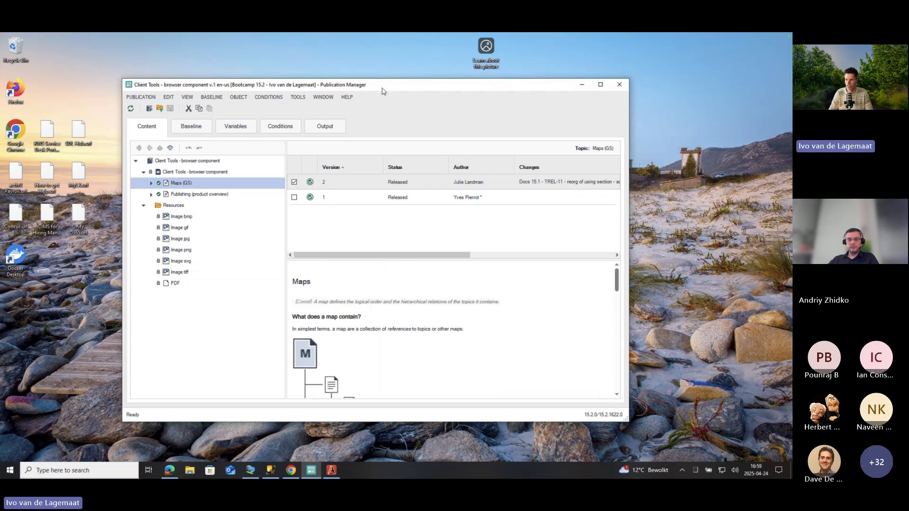
drag(384, 89, 371, 89)
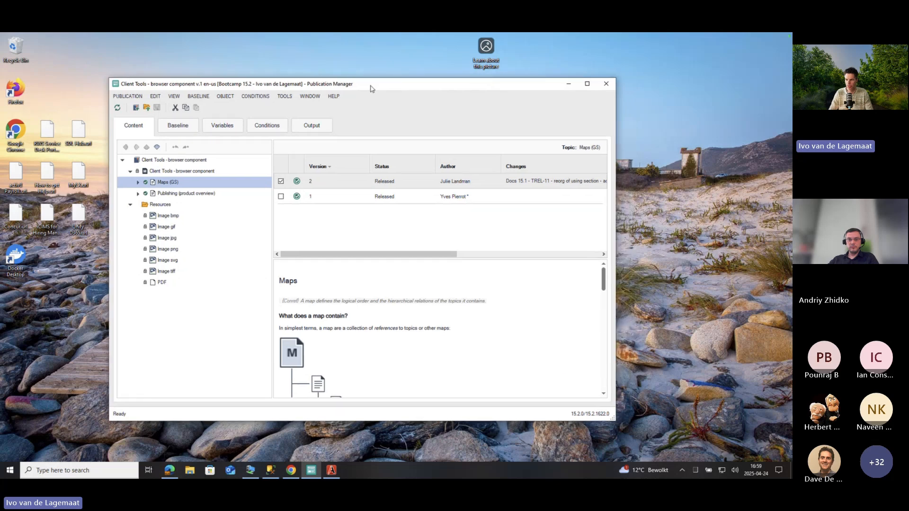
Preview the bmp, gif, jpg and png images in the publication's Resources one after another
click(167, 215)
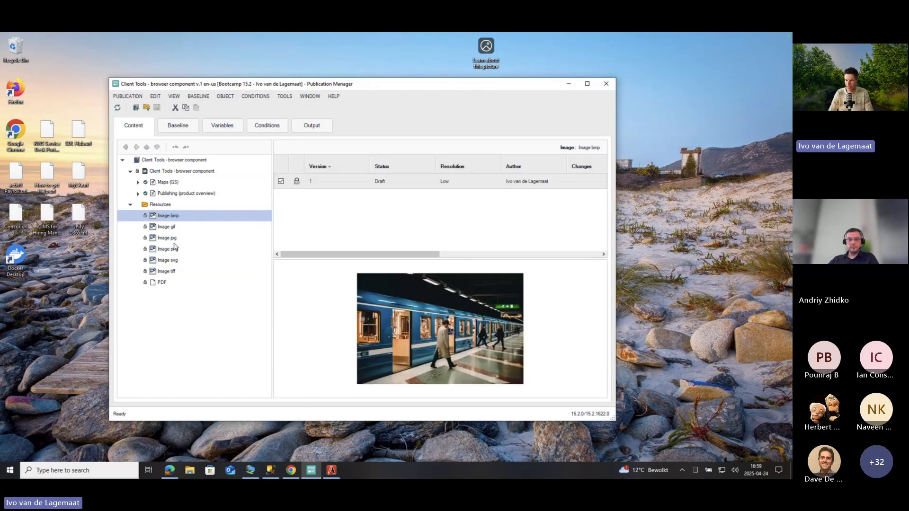
click(169, 229)
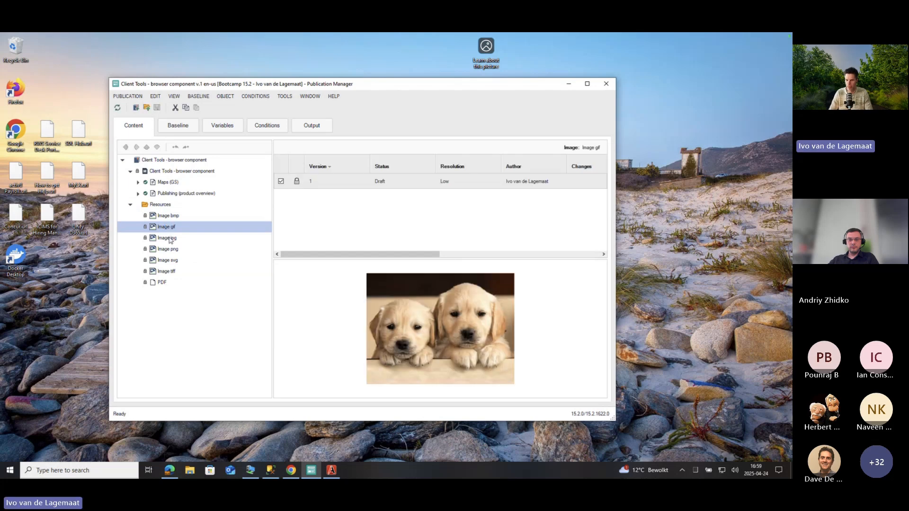
key(Down)
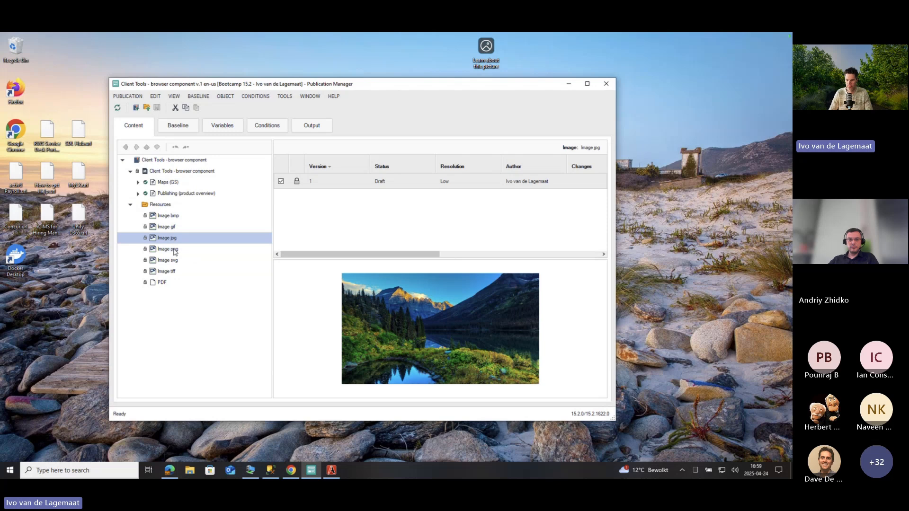
click(174, 250)
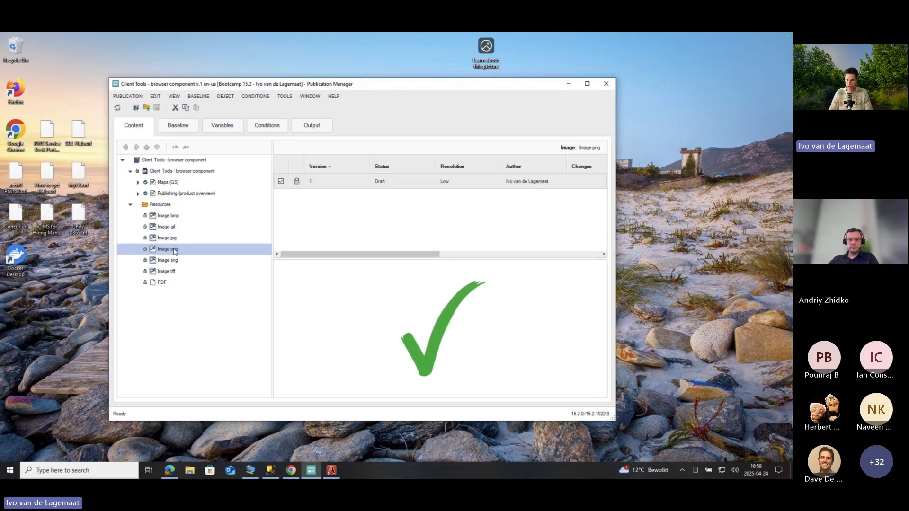
Check the workflow properties of the Image png resource, including its electronic document type, and close them without changes
right_click(175, 251)
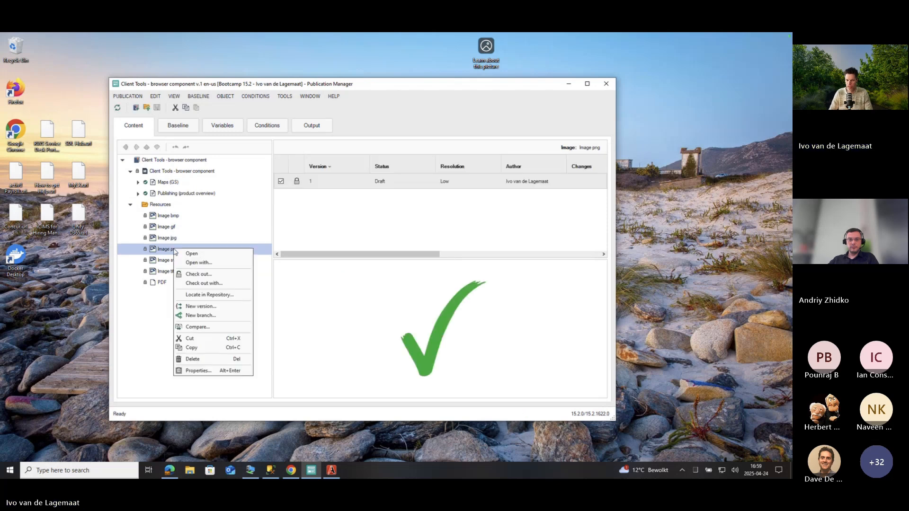
click(191, 371)
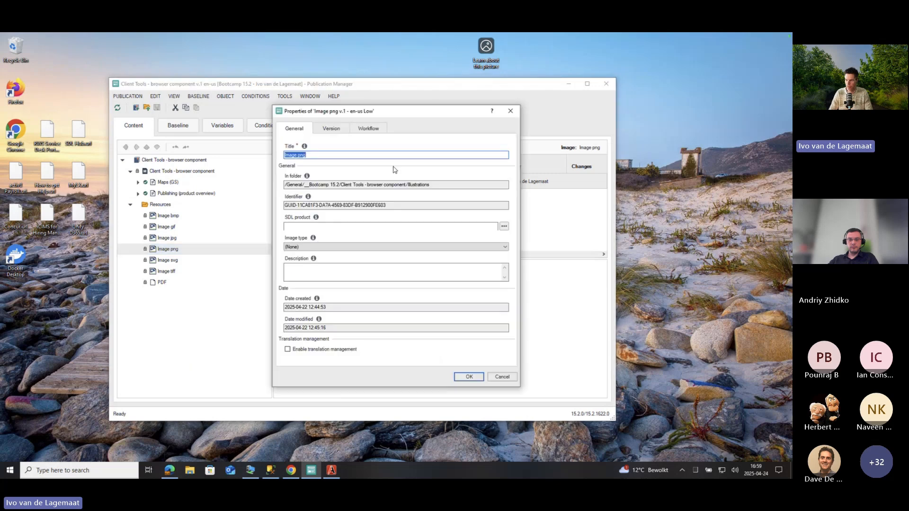
click(368, 128)
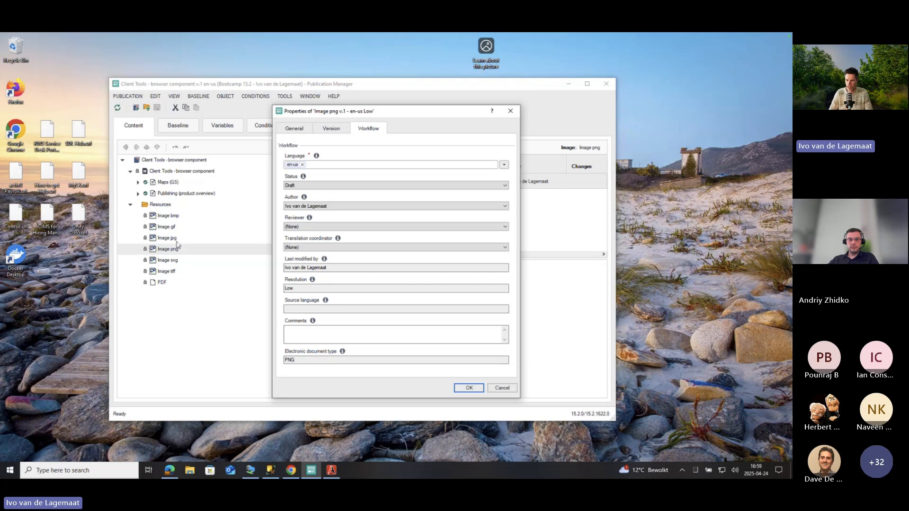
click(503, 388)
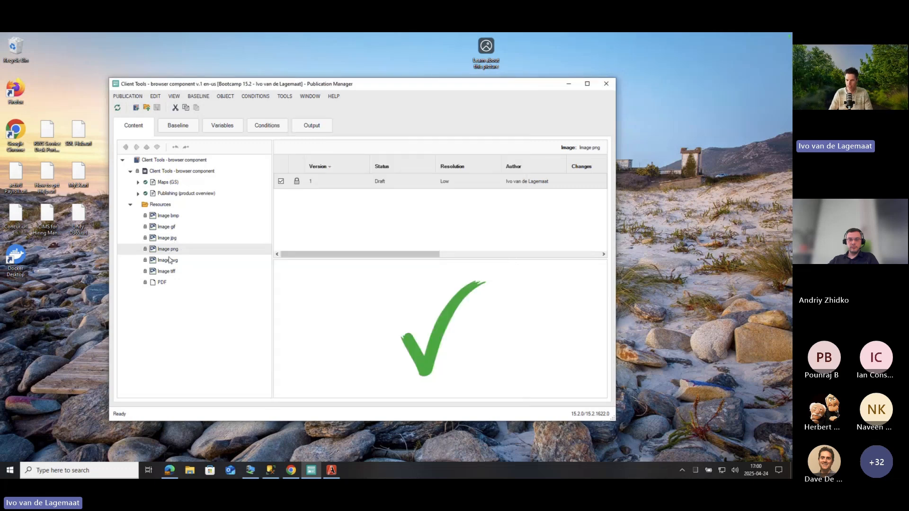
Preview the svg and tiff images and read through the PDF resource's pages up to page 5
click(169, 260)
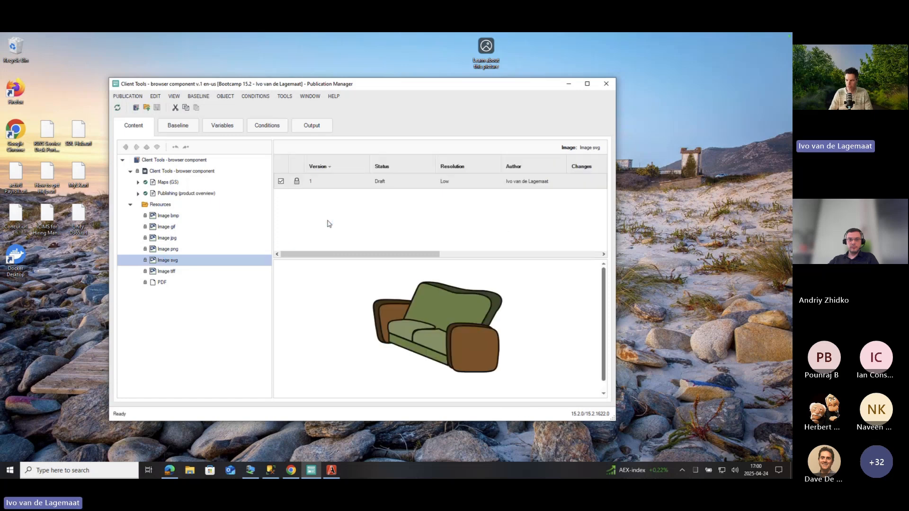
click(172, 272)
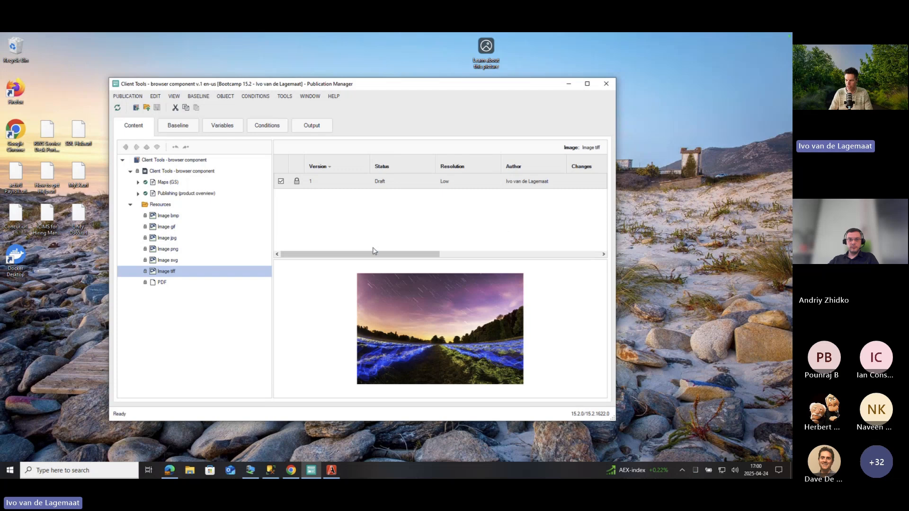
click(158, 283)
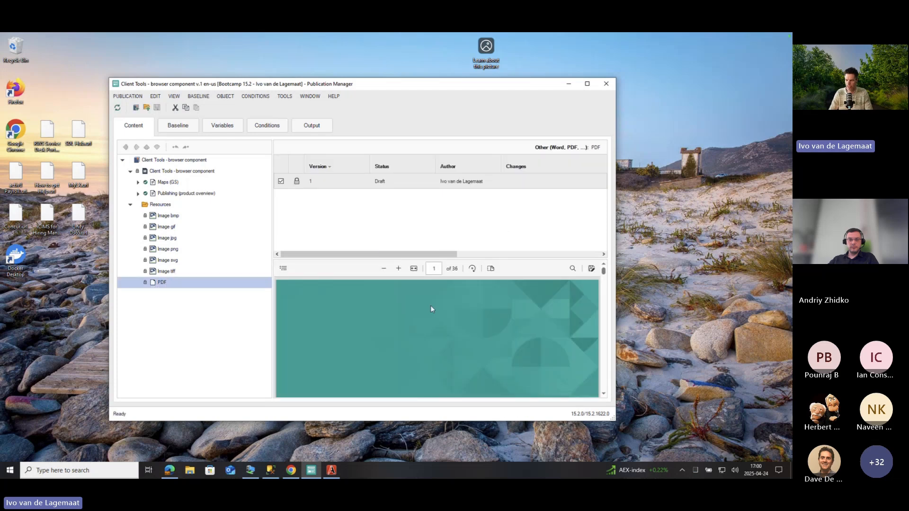
scroll(441, 321, down, 3)
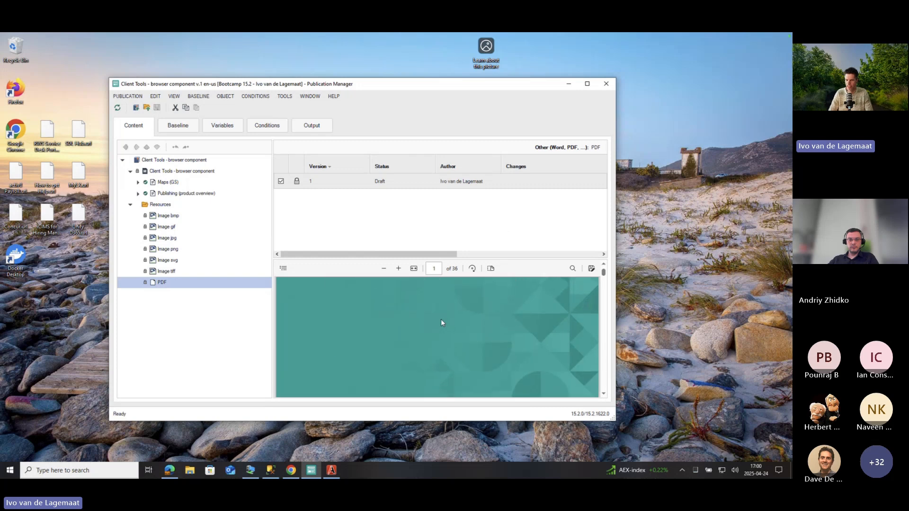
scroll(441, 323, down, 10)
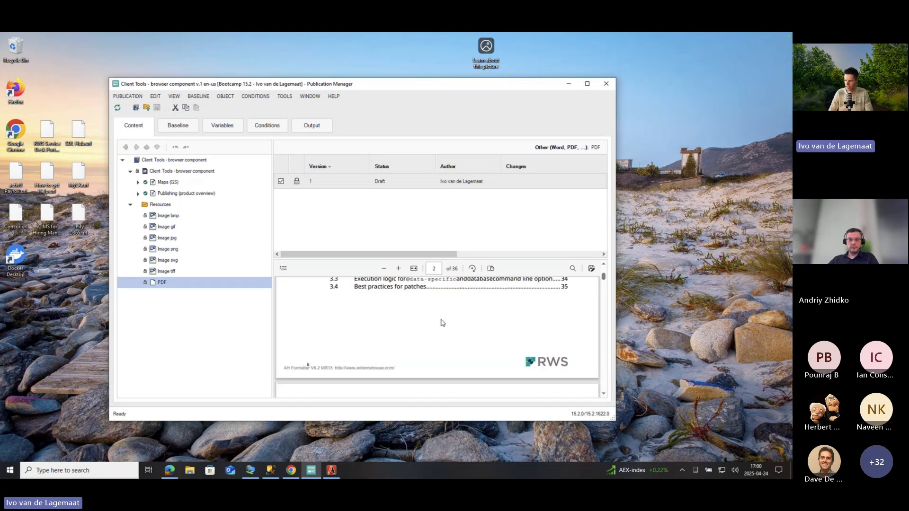
scroll(441, 323, down, 10)
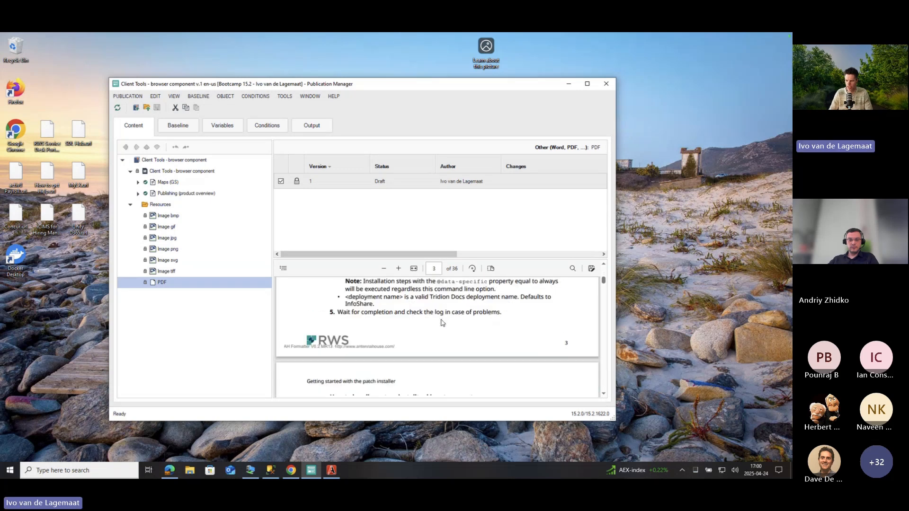
scroll(441, 322, down, 5)
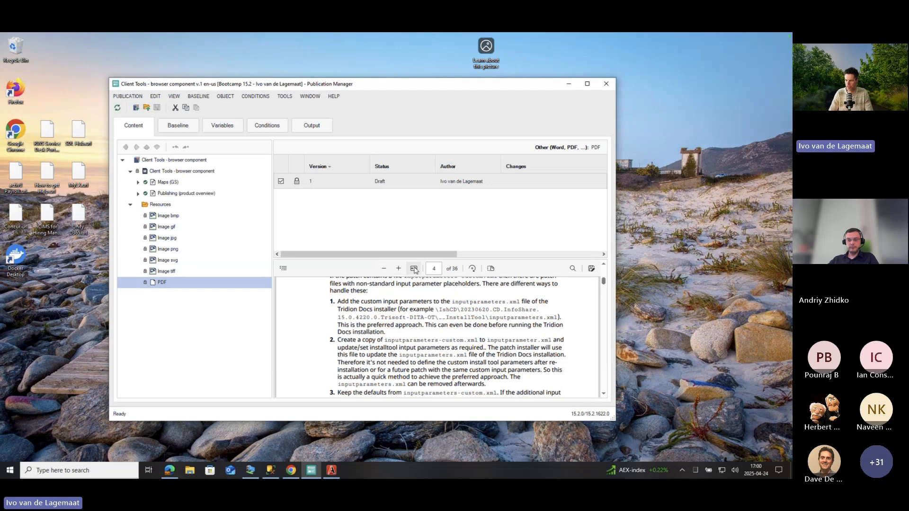
scroll(407, 331, down, 10)
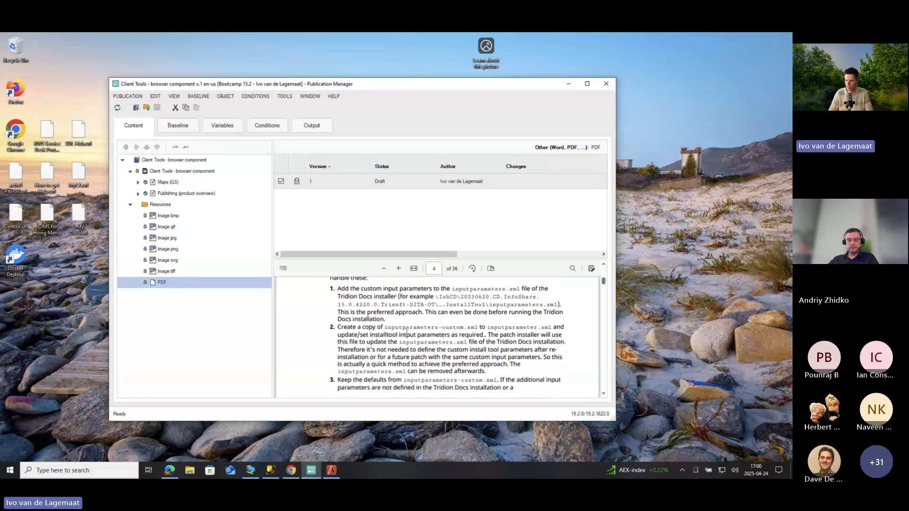
scroll(407, 331, down, 2)
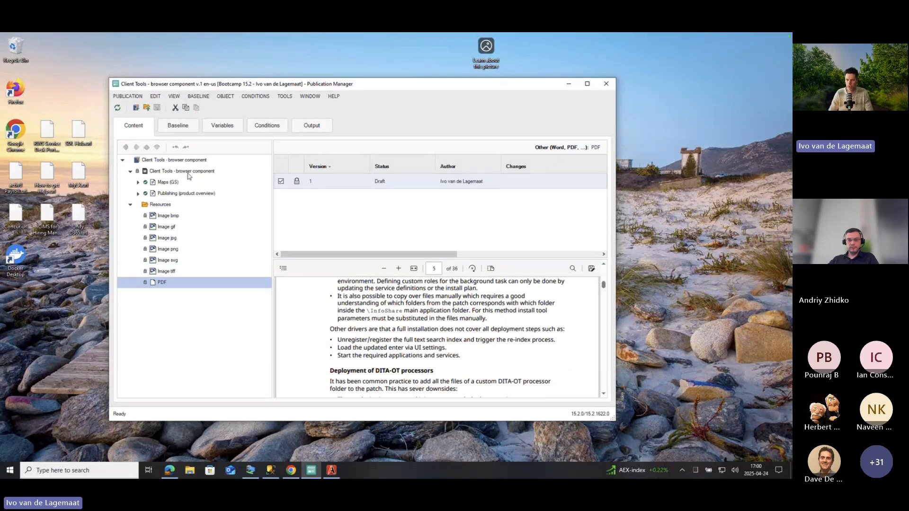
Browse the repository to the Conflict Resolving Topics folder, show the object preview, and read the draft topic there
click(288, 98)
click(307, 116)
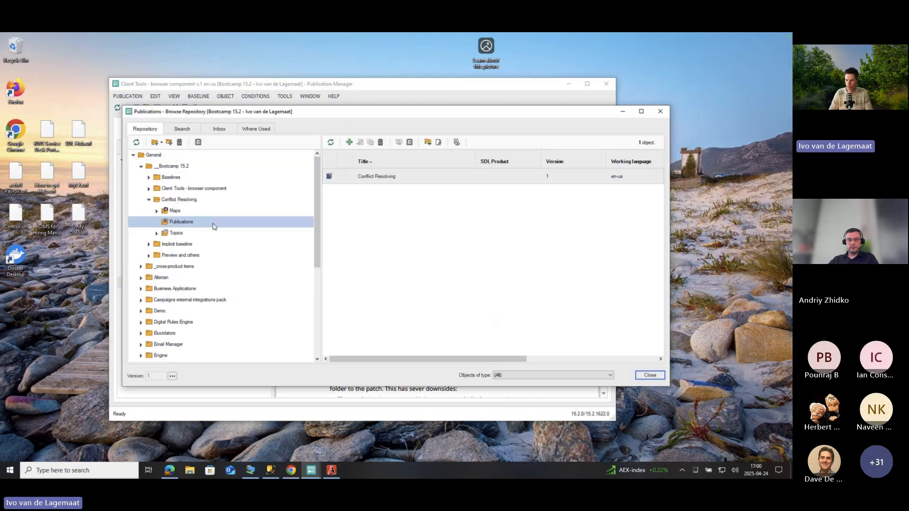
click(180, 235)
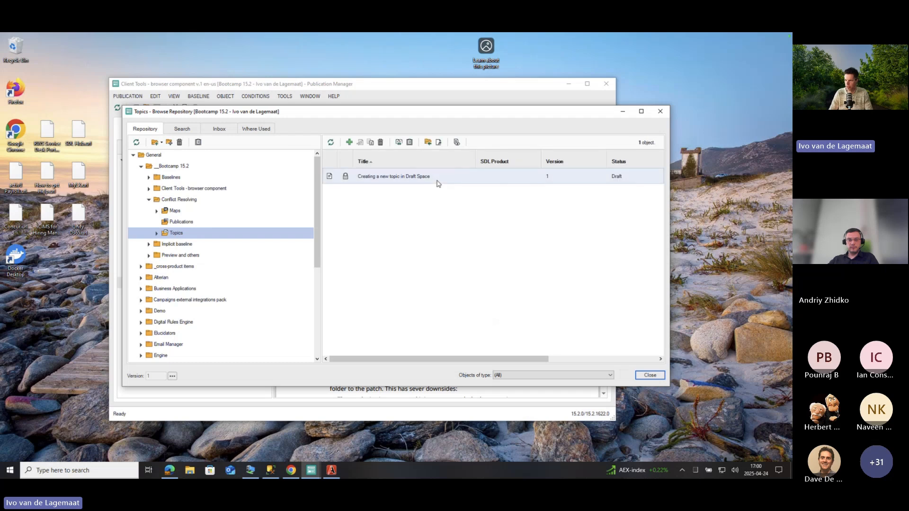
click(457, 142)
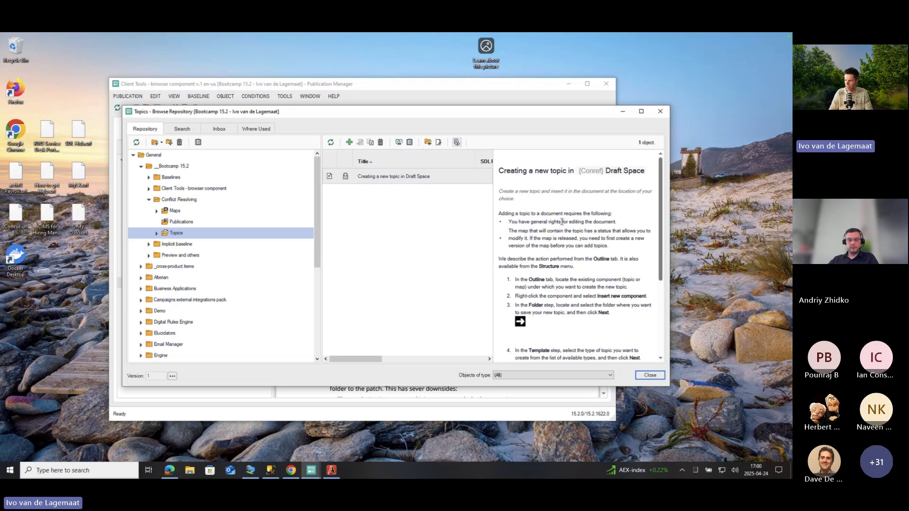
scroll(562, 222, down, 5)
scroll(562, 221, up, 5)
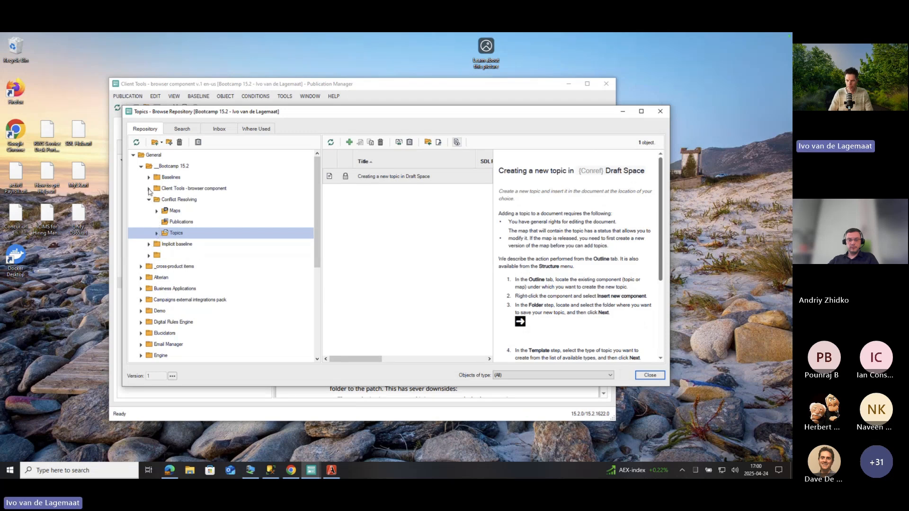
Preview the Publishing process overview and Background task component topics in the Client Tools - browser component folder, then close the repository browser
click(148, 188)
click(177, 255)
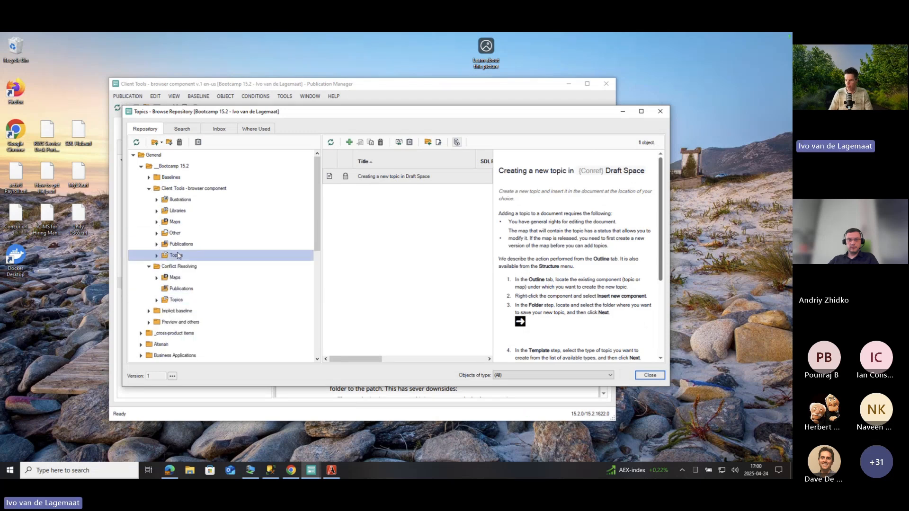
click(386, 191)
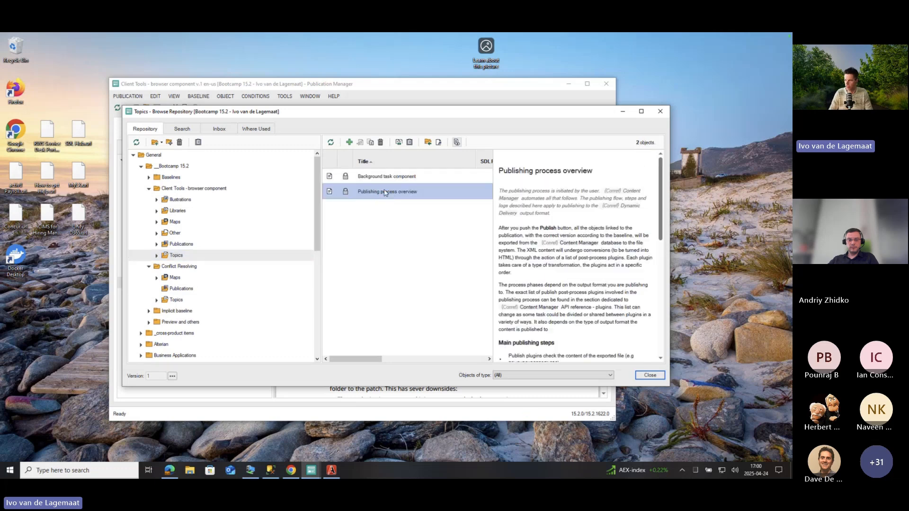
click(392, 177)
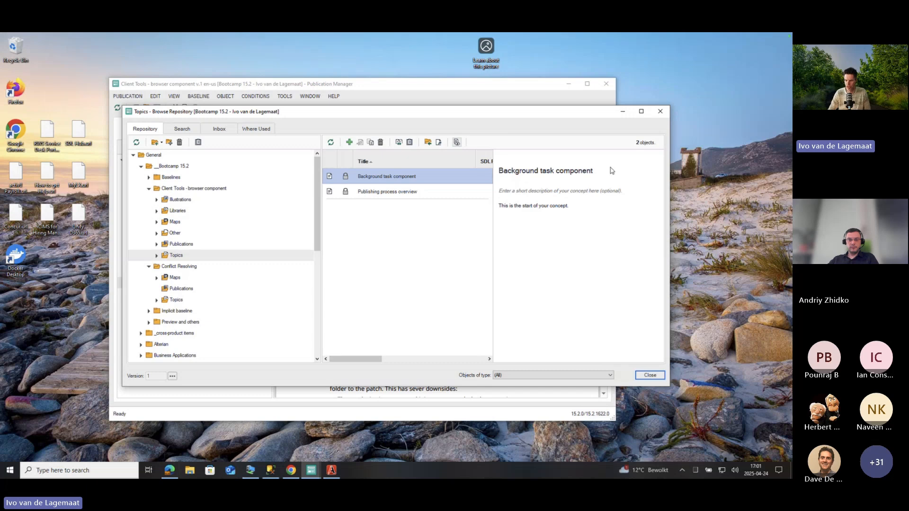
click(661, 112)
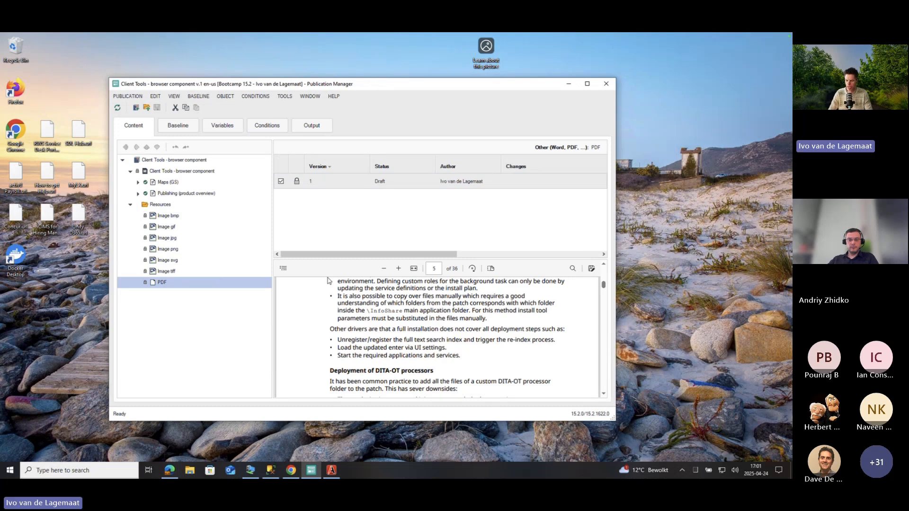
Switch to the Tridion Docs Structured Content page in Chrome and refresh the Conflict Resolving Publications folder
mouse_move(291, 470)
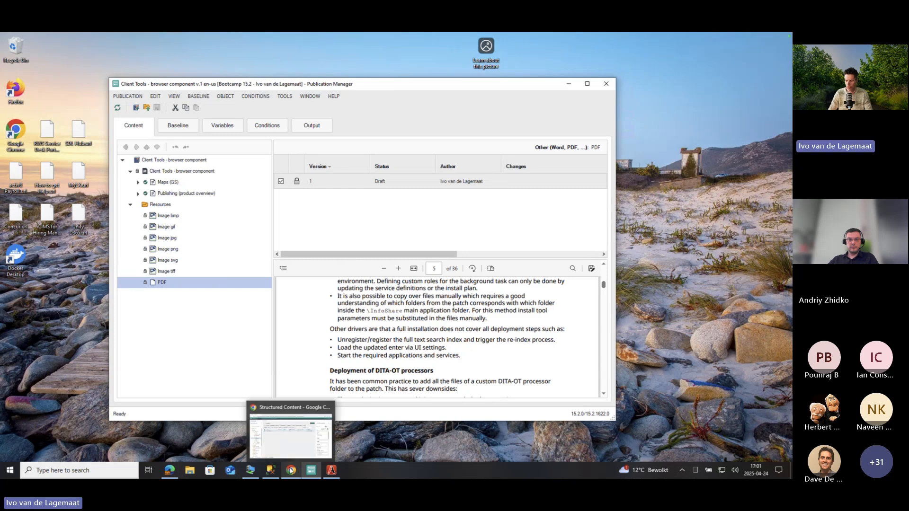
click(286, 426)
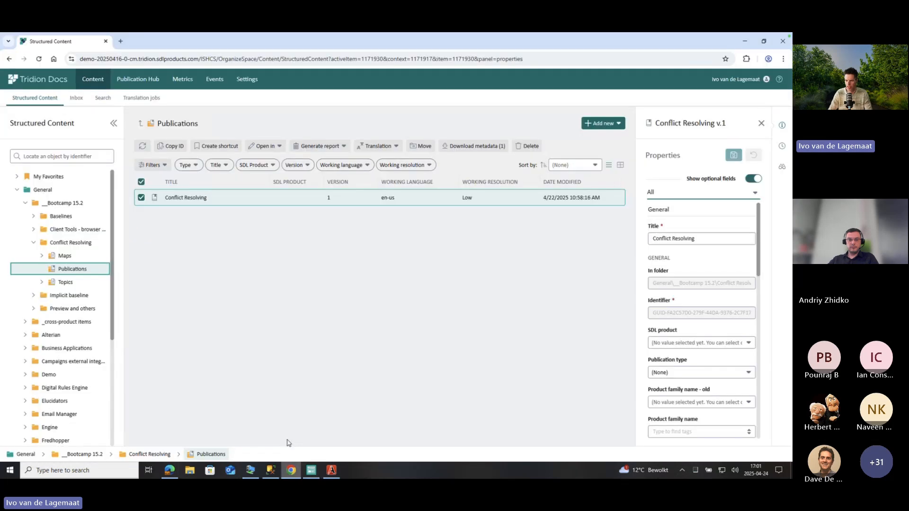
click(142, 146)
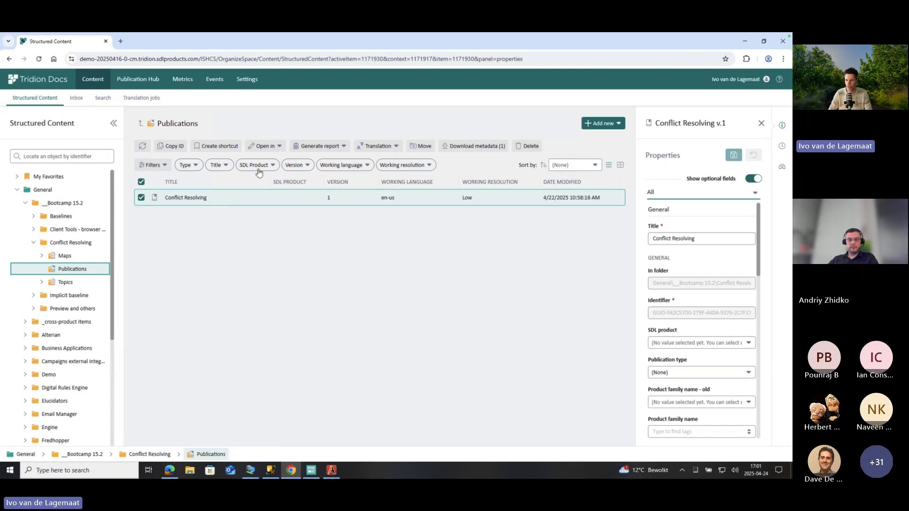
Open the Conflict Resolving publication in Draft Space and append "Making a change in Draft Space." to the short description of Creating a new topic in Draft Space
click(278, 147)
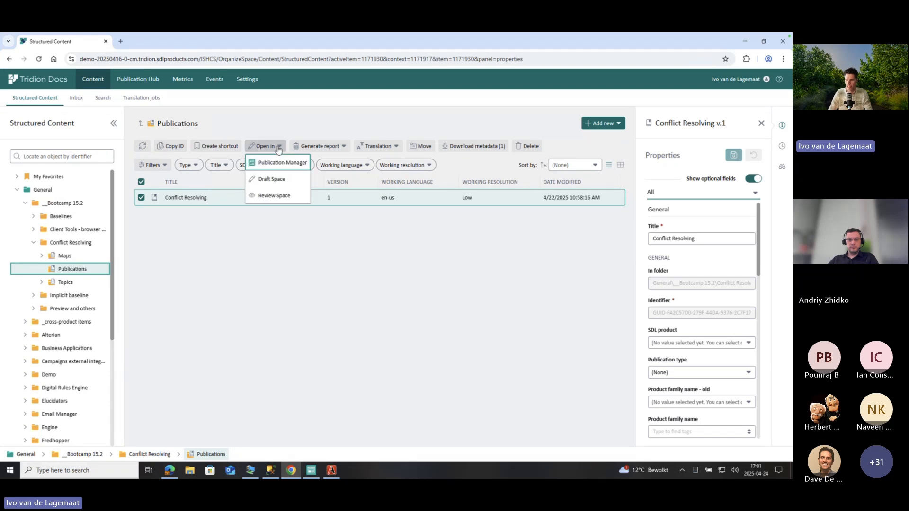
click(271, 179)
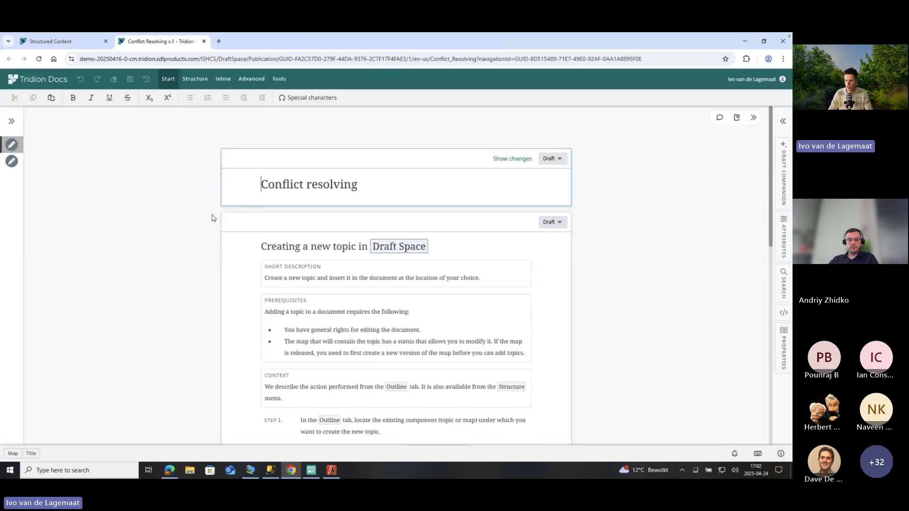
scroll(278, 235, down, 1)
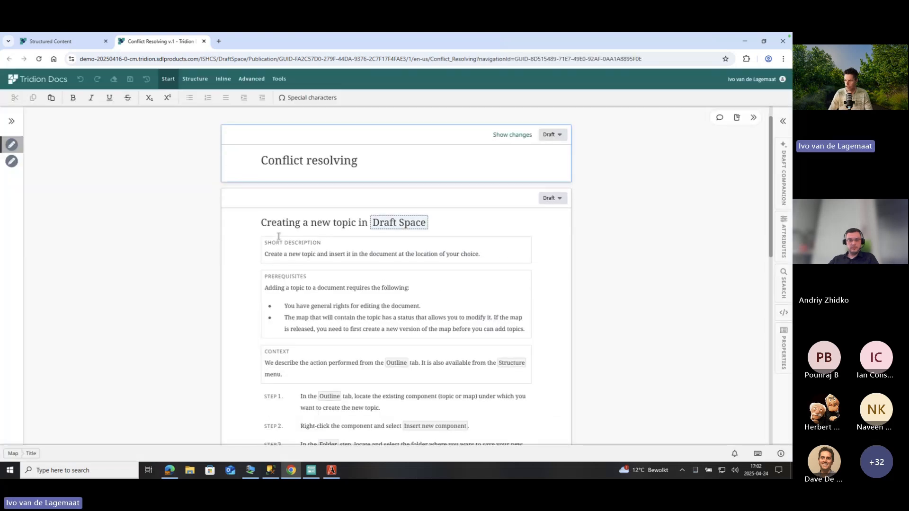
click(491, 249)
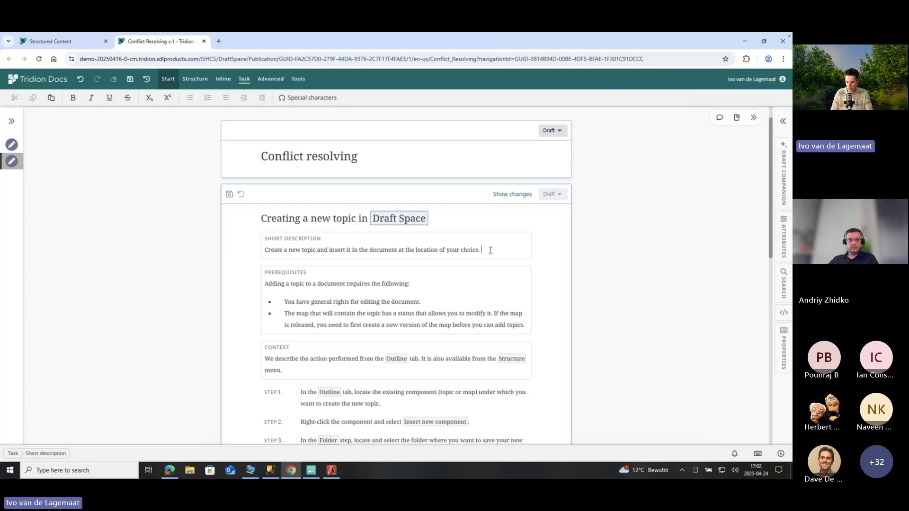
text(Making a)
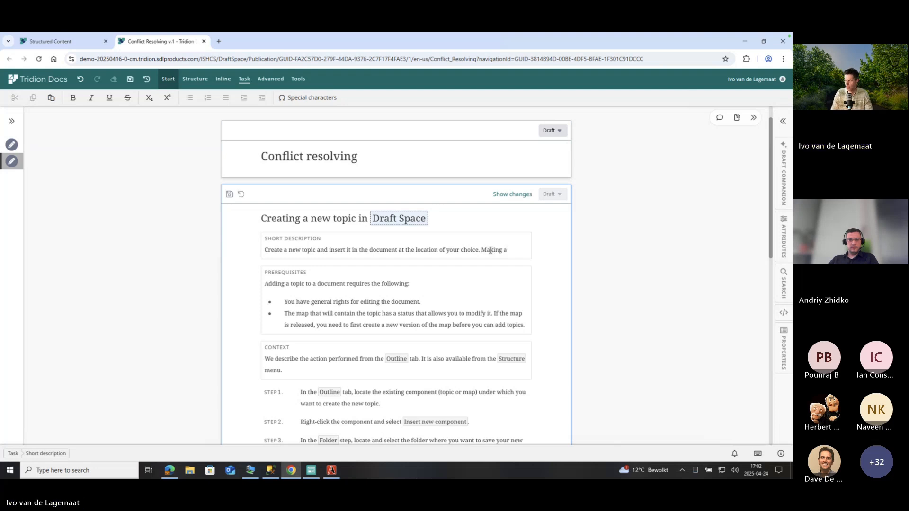
key(BackSpace)
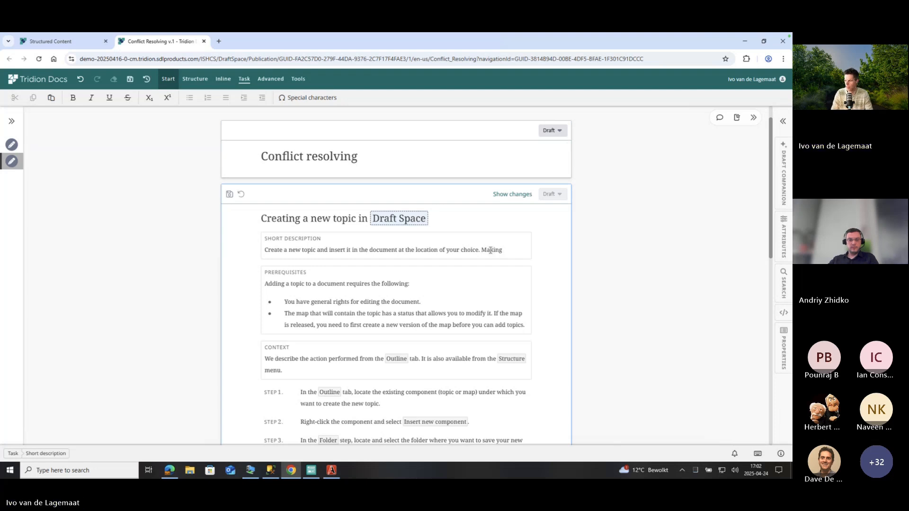
text(a change )
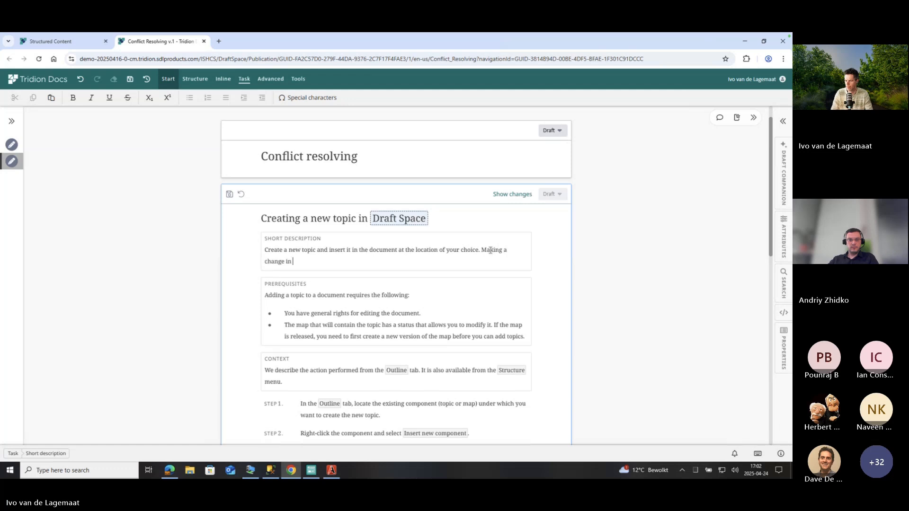
text(in Draft)
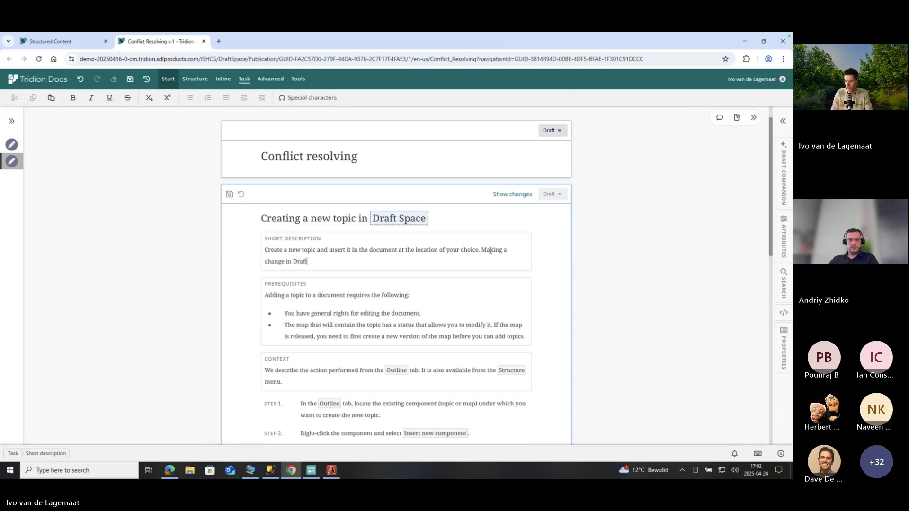
text( Space.)
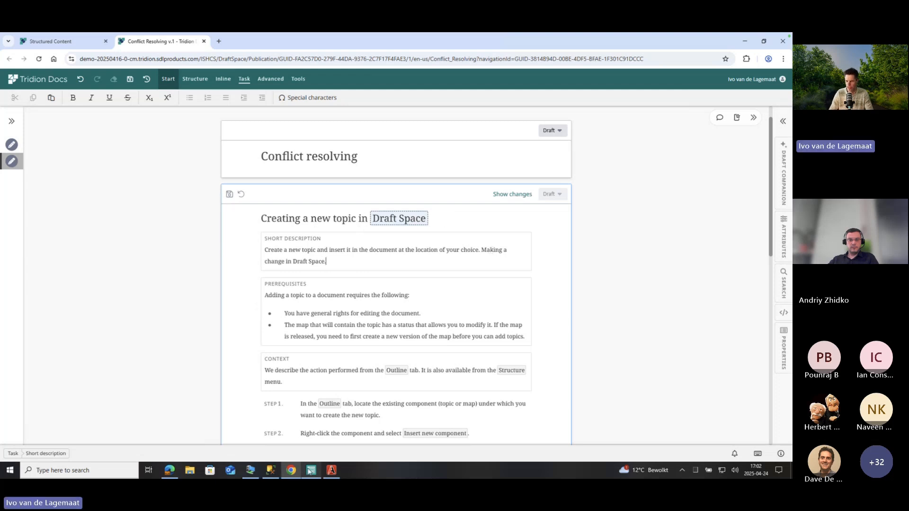
Switch to Publication Manager, close the current publication, and open the recent publication Conflict Resolving v.1 en-us
mouse_move(309, 471)
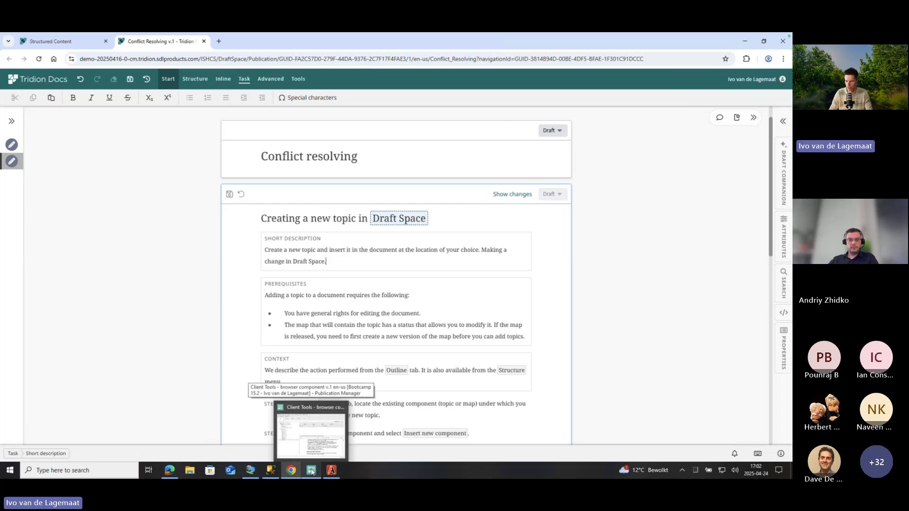
click(312, 469)
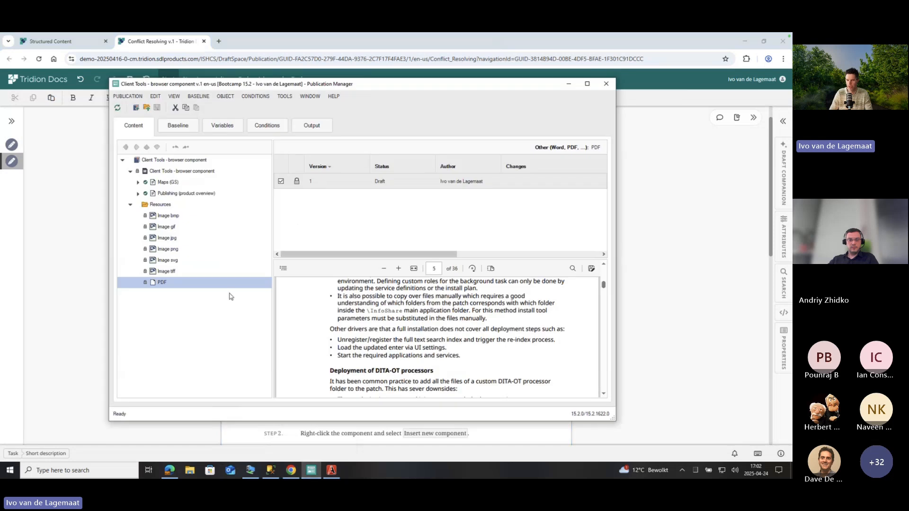
click(136, 99)
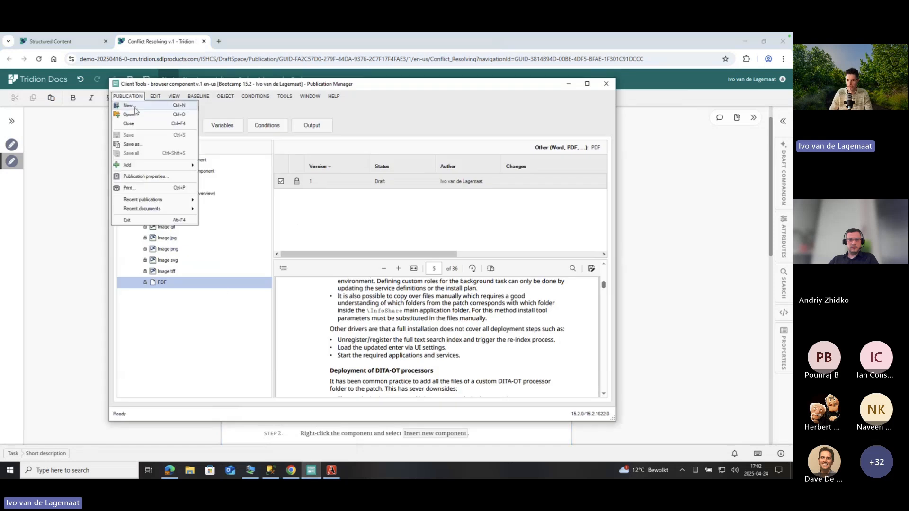
click(134, 124)
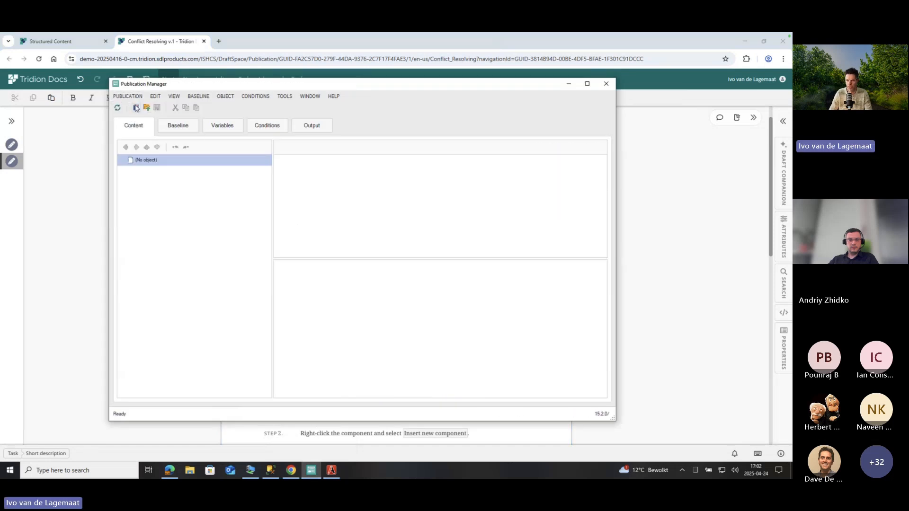
click(136, 97)
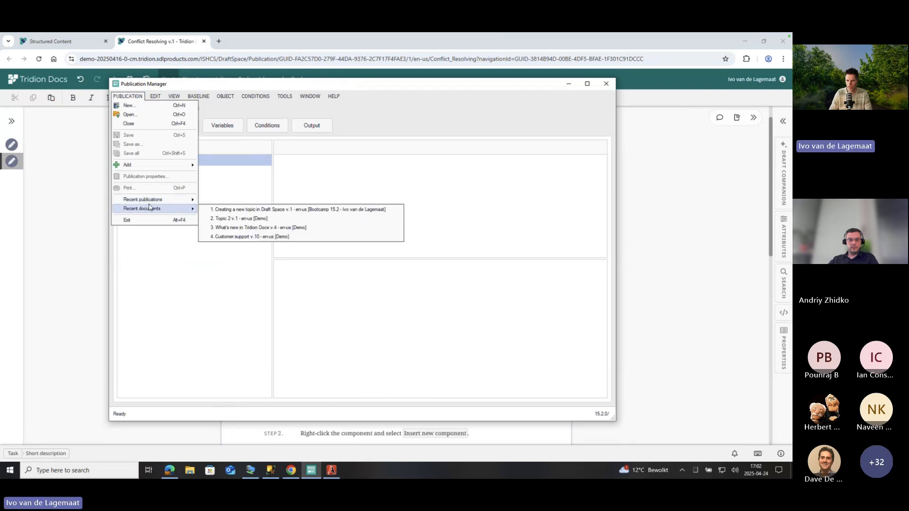
mouse_move(157, 202)
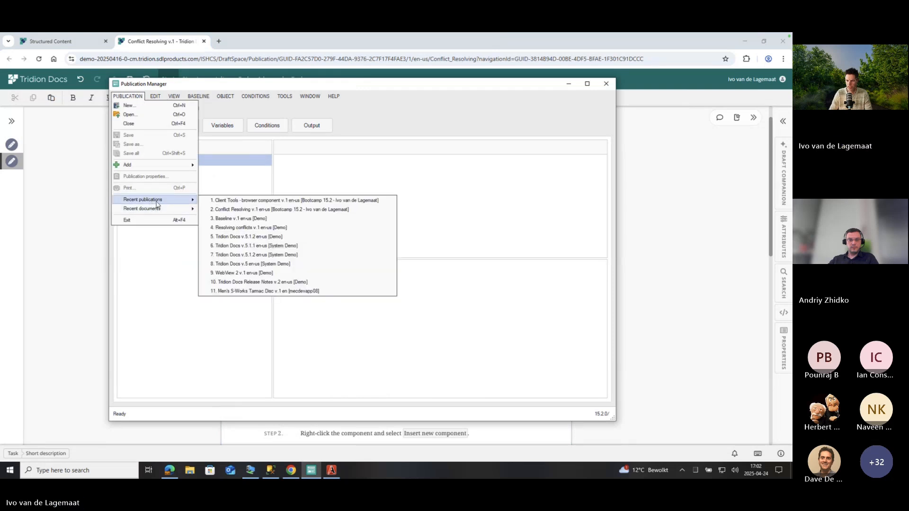
click(227, 211)
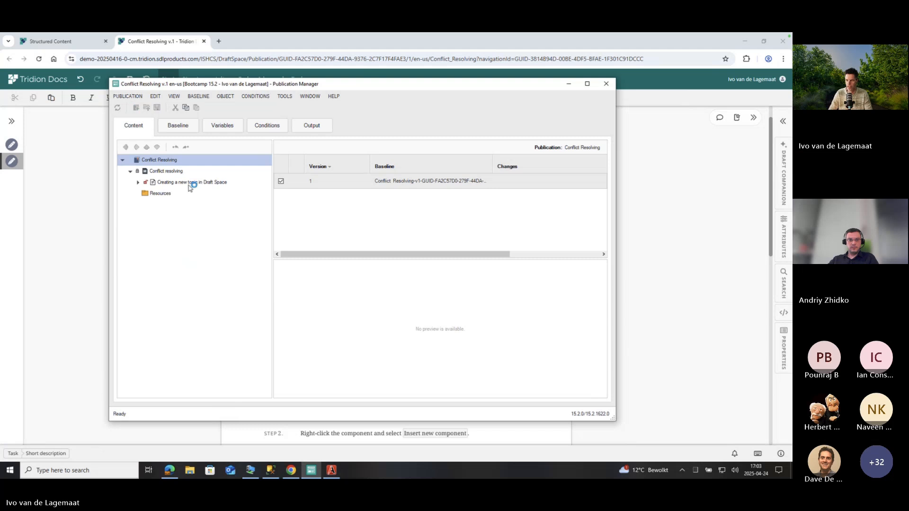
Open the topic Creating a new topic in Draft Space with Oxygen XML Author 27.1
click(183, 184)
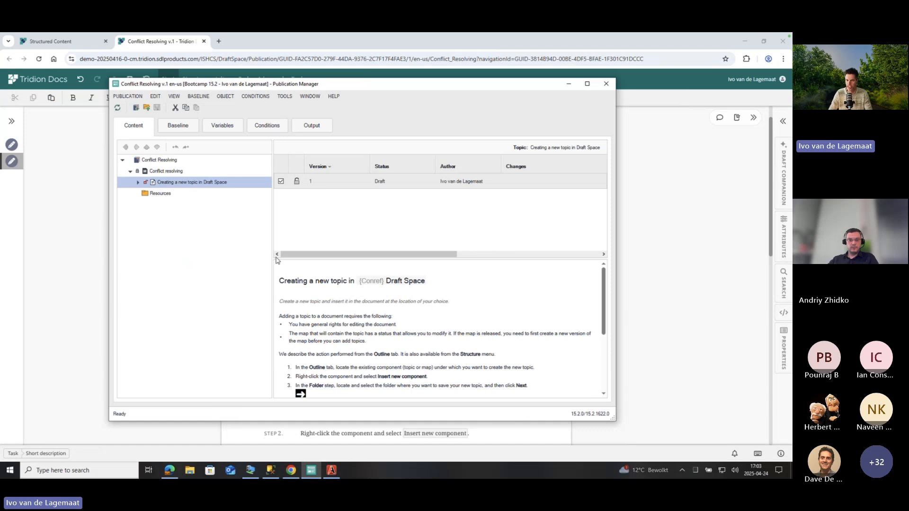
right_click(181, 184)
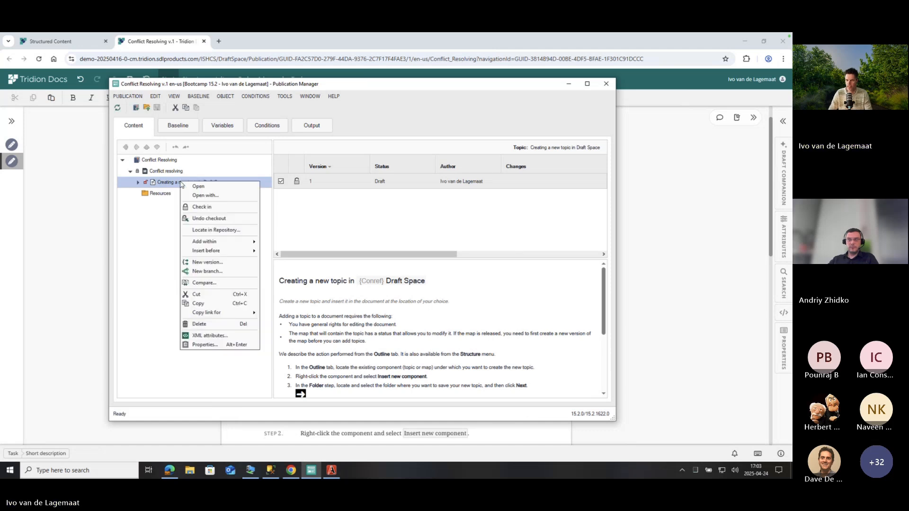
click(219, 197)
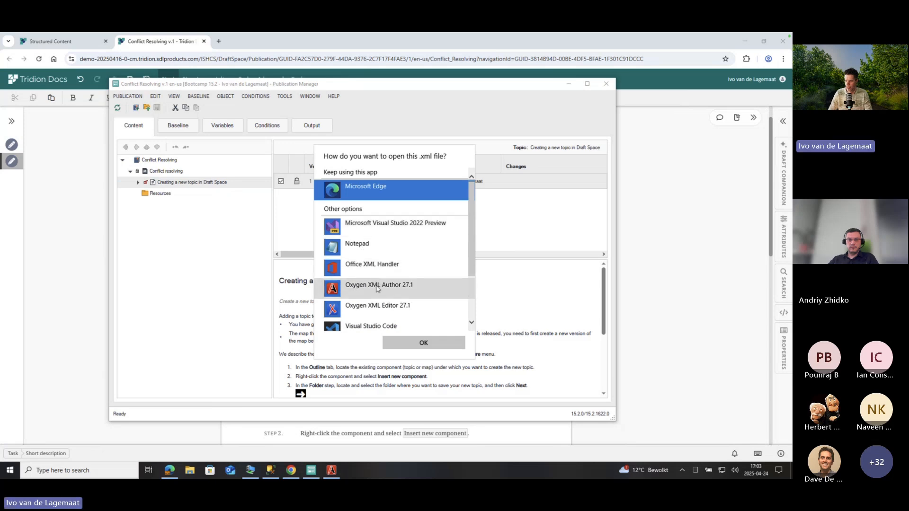
click(379, 287)
click(423, 343)
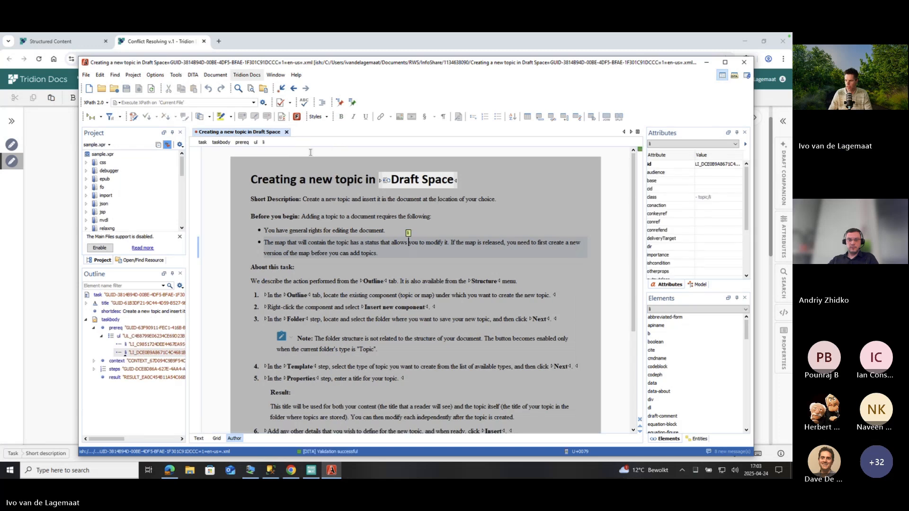
Check out the current topic from Oxygen into the current local storage
click(405, 199)
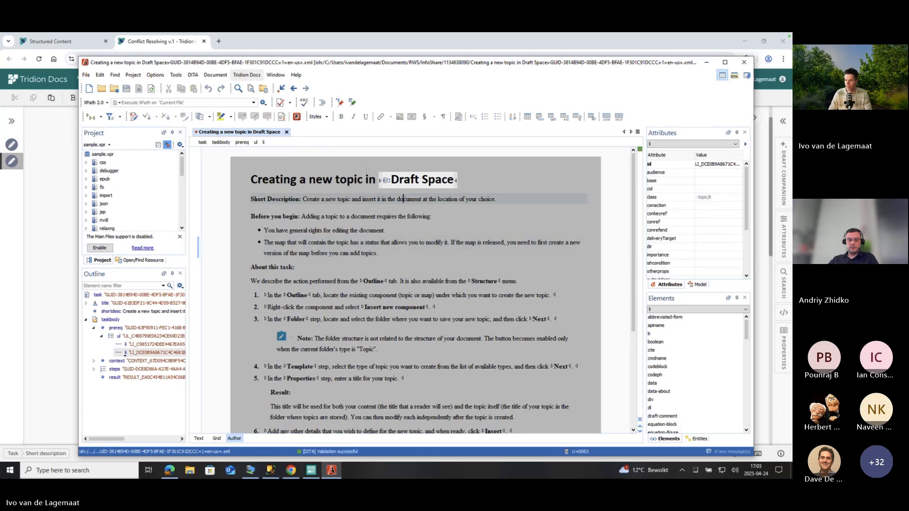
click(246, 76)
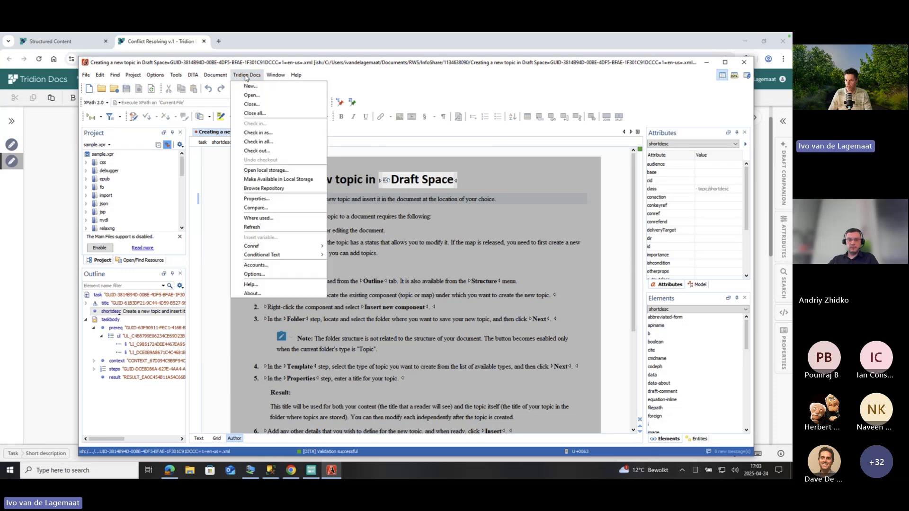
click(255, 150)
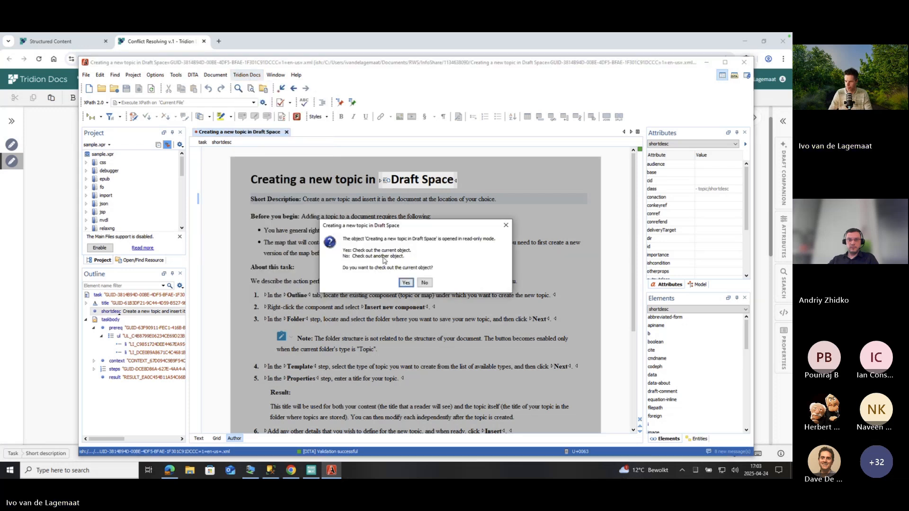
click(406, 283)
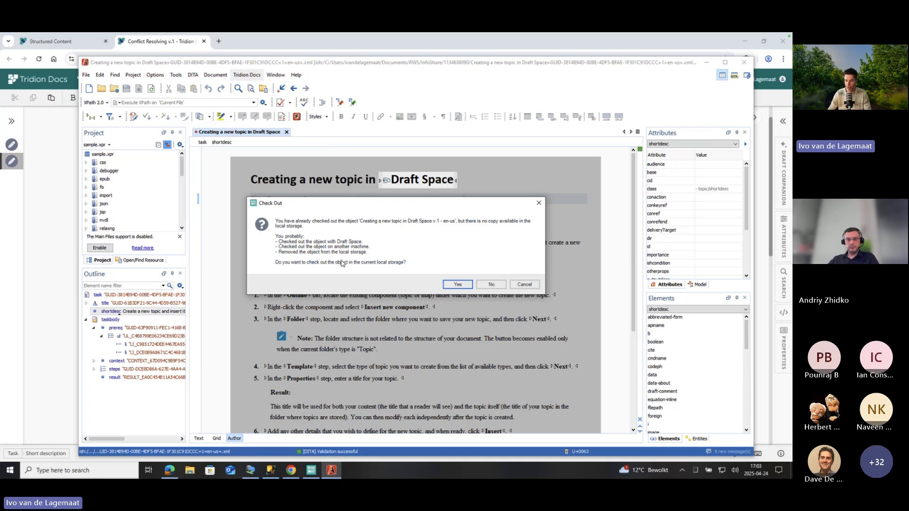
click(457, 286)
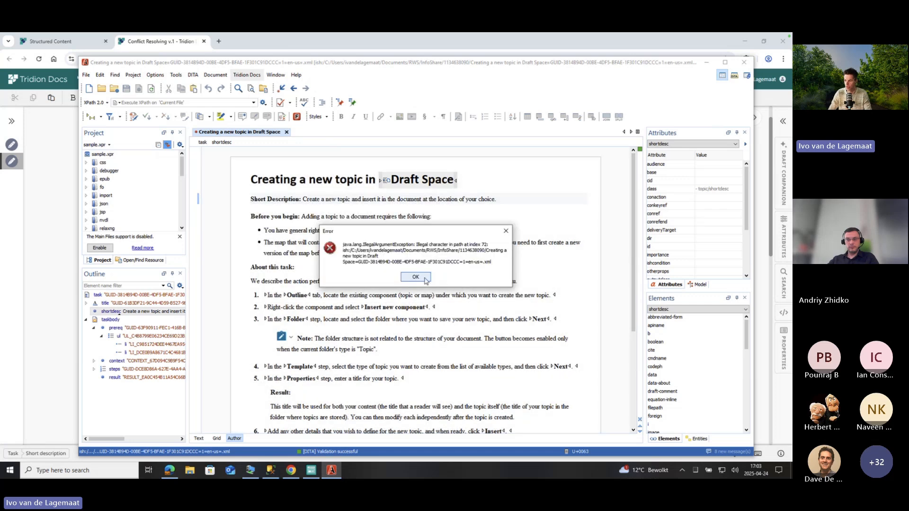
click(415, 277)
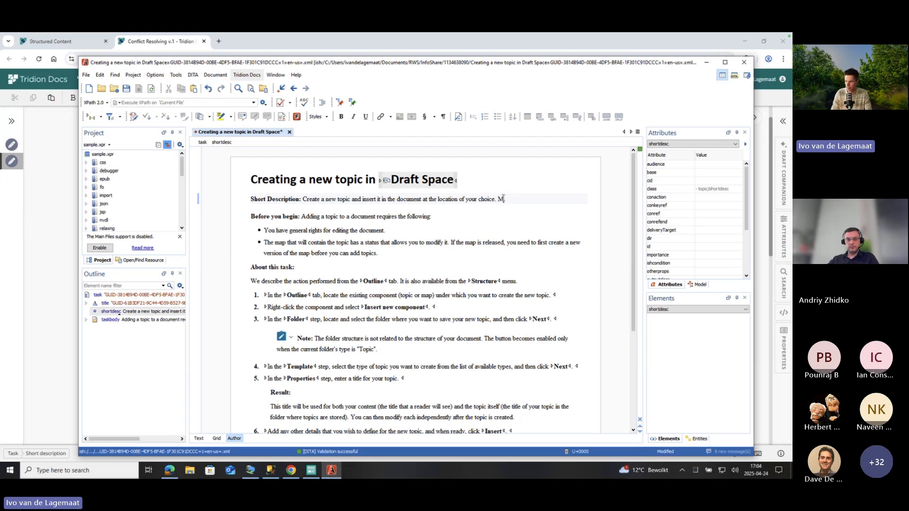
Append "Making a change in XML Editor." to the topic's short description
text(Making a )
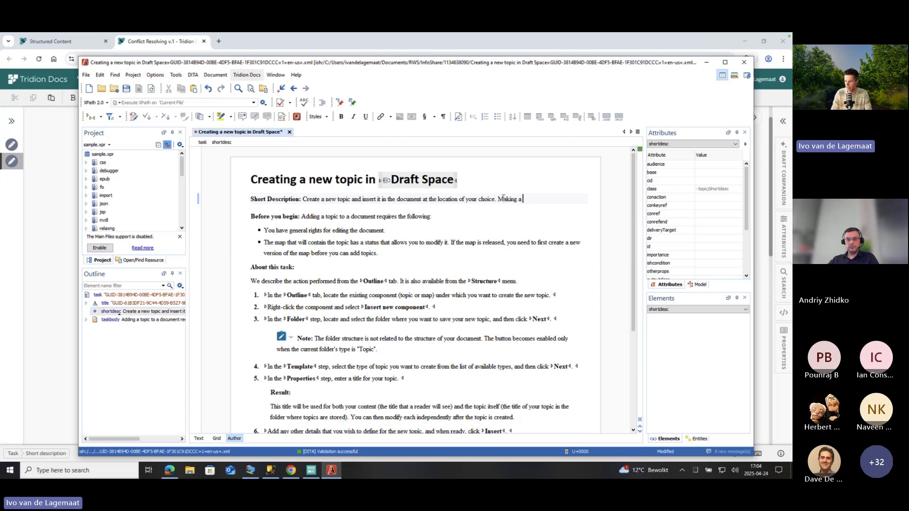
text(change in XML Edito)
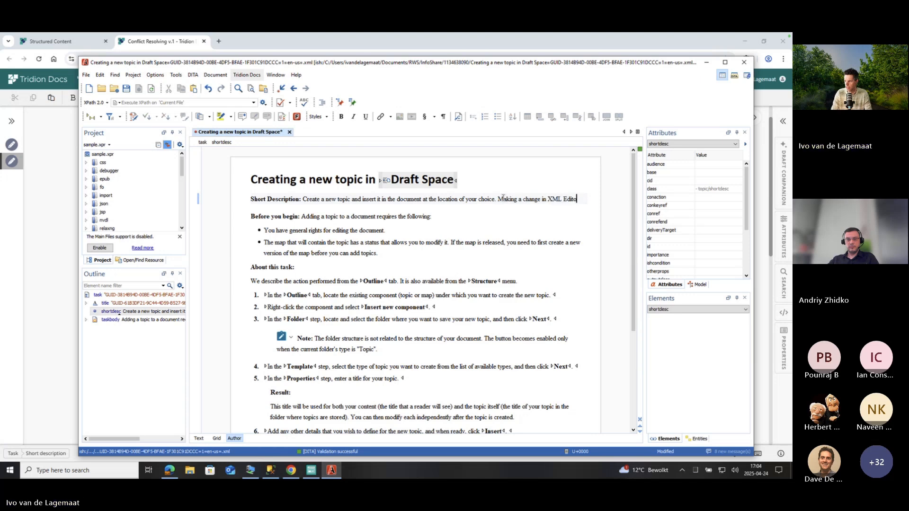
text(r.)
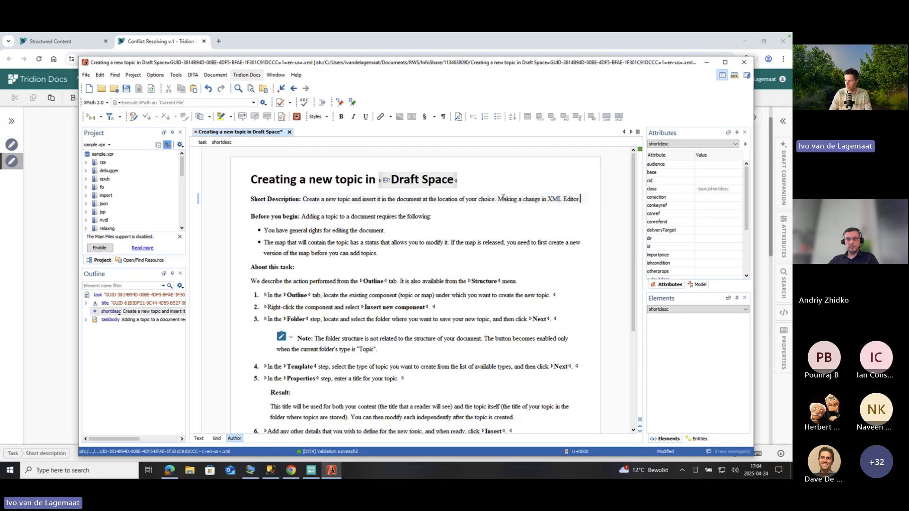
Switch to Draft Space in Chrome, save the edited topic there, and minimize the browser
click(291, 470)
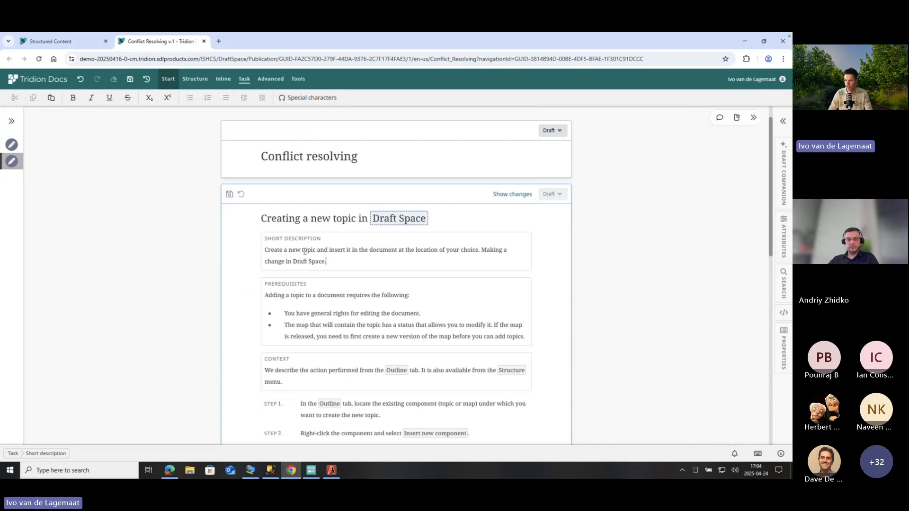
click(229, 194)
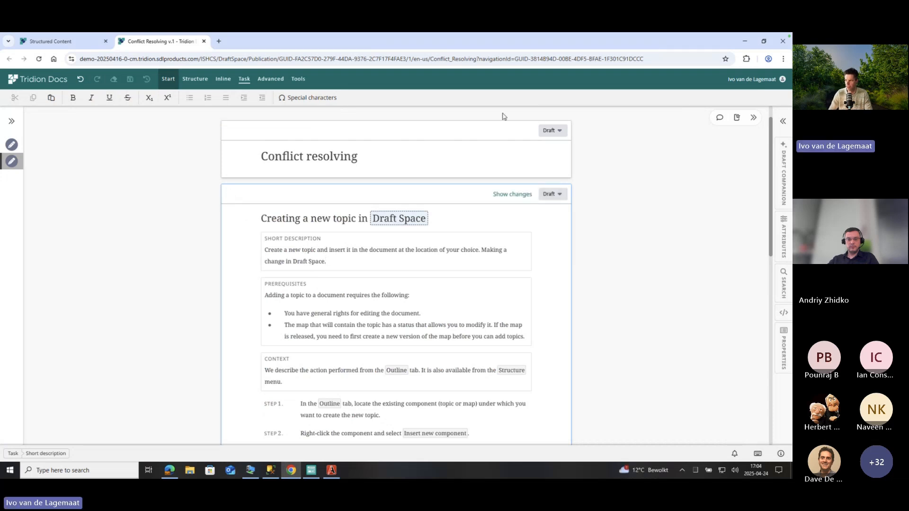
click(745, 44)
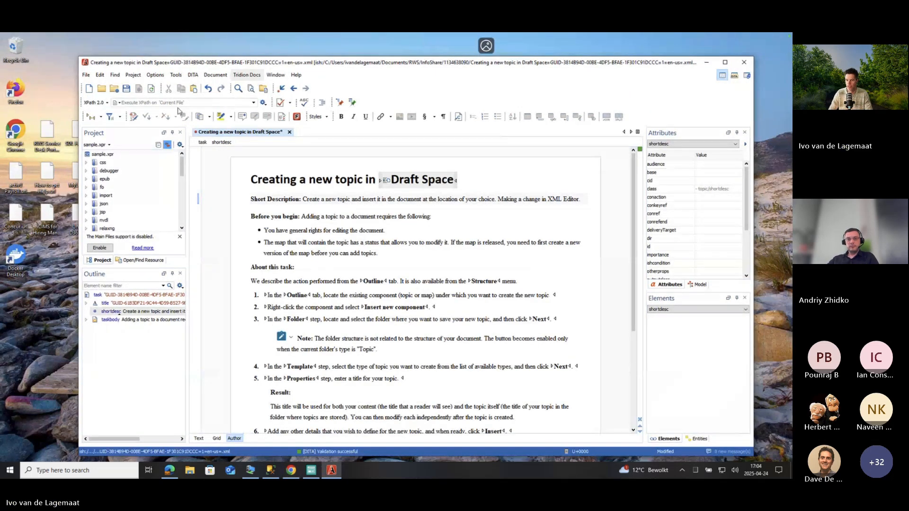
Save the edited topic in Oxygen and start checking it in to the Tridion Docs repository
key(ctrl+s)
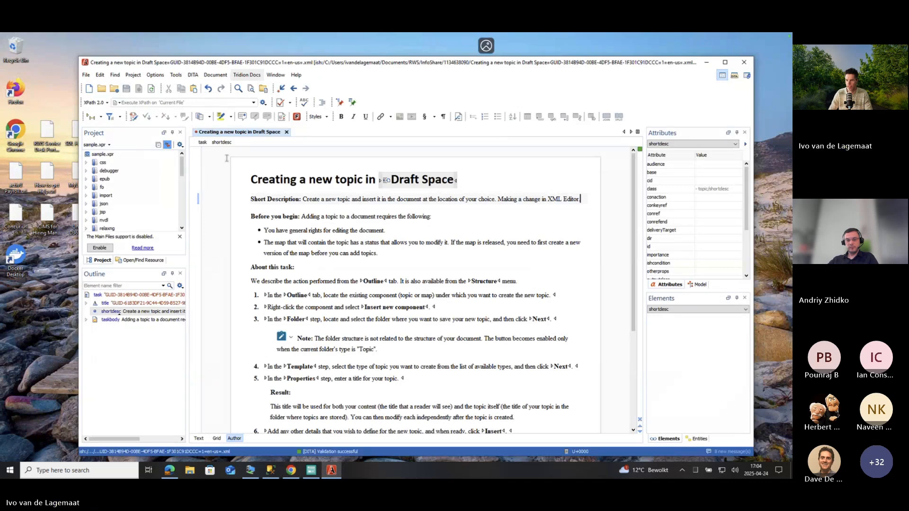
click(252, 76)
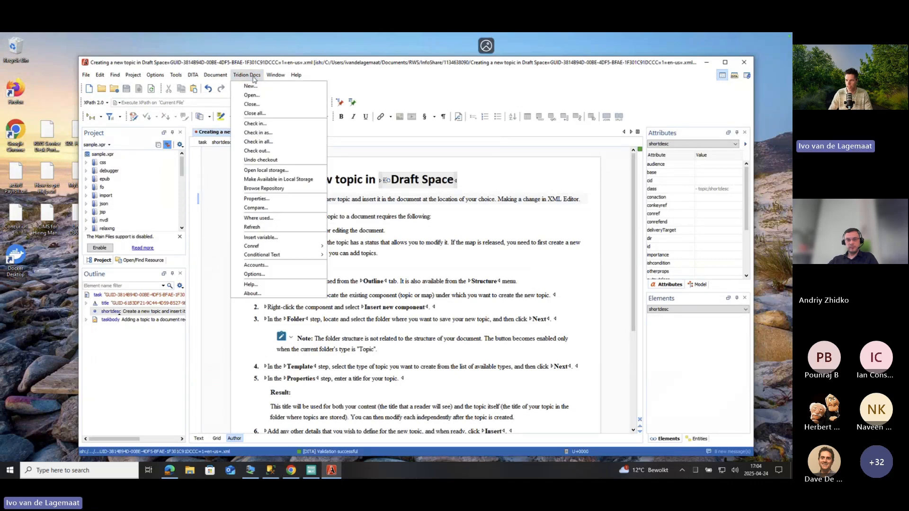
click(256, 124)
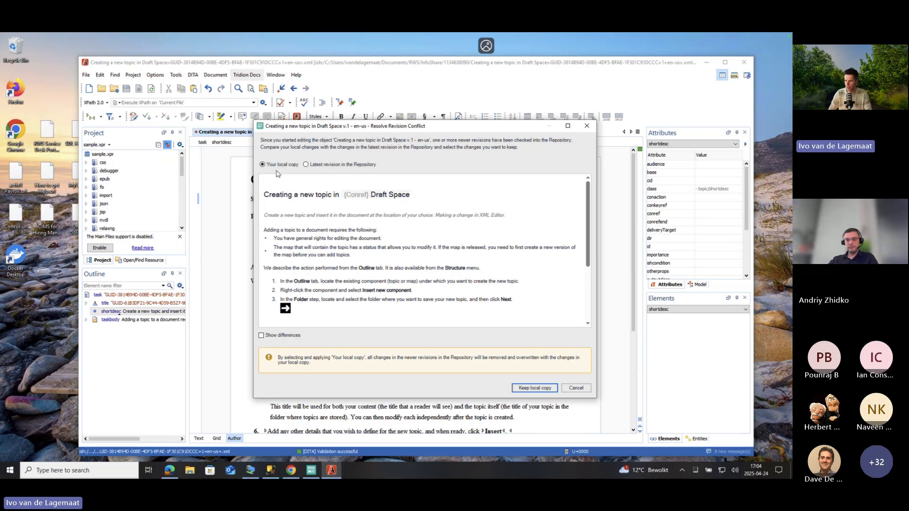
Compare your local copy with the latest revision in the repository, with the differences shown in both directions
click(306, 164)
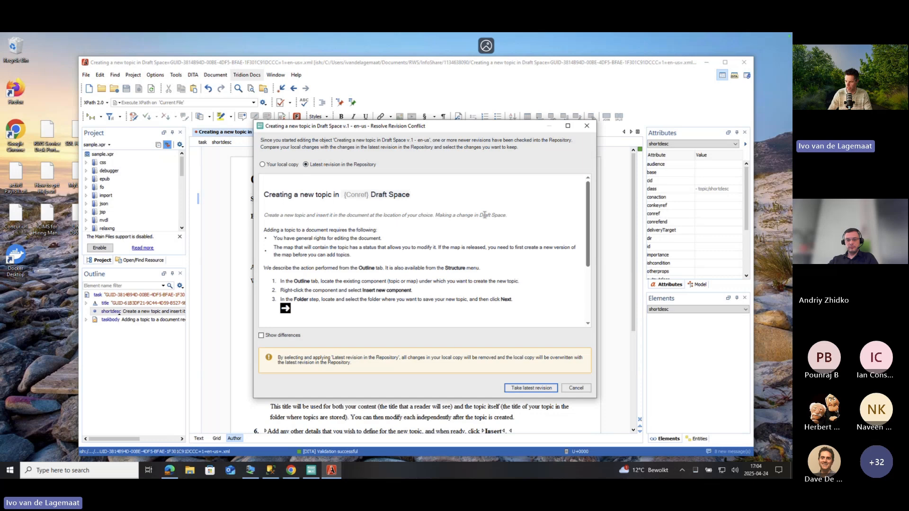
click(277, 164)
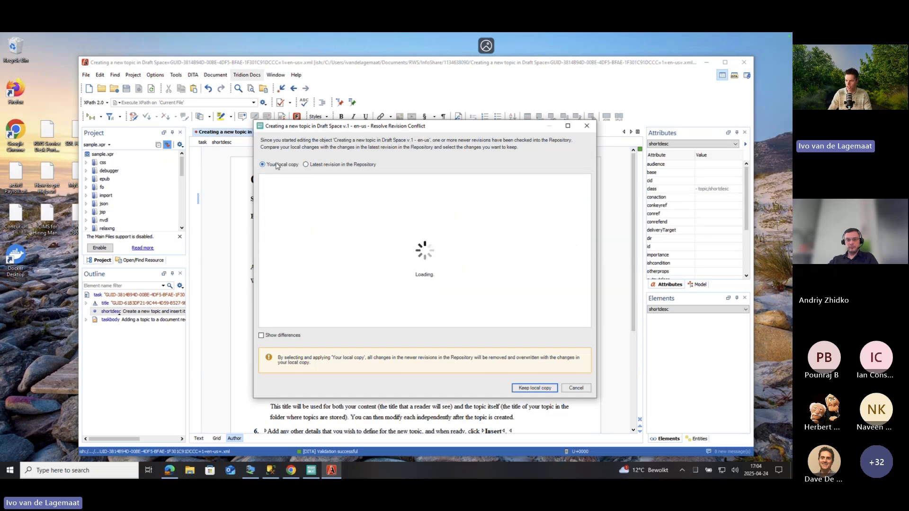
click(262, 336)
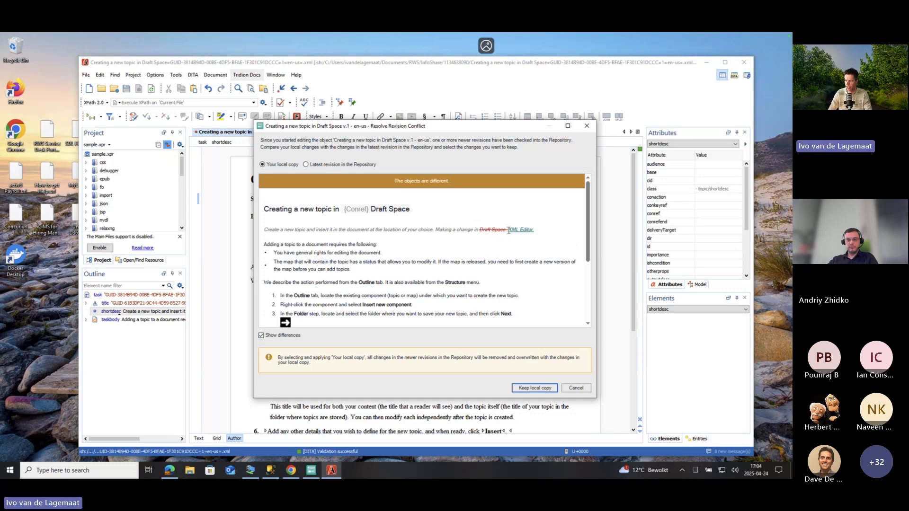
click(340, 165)
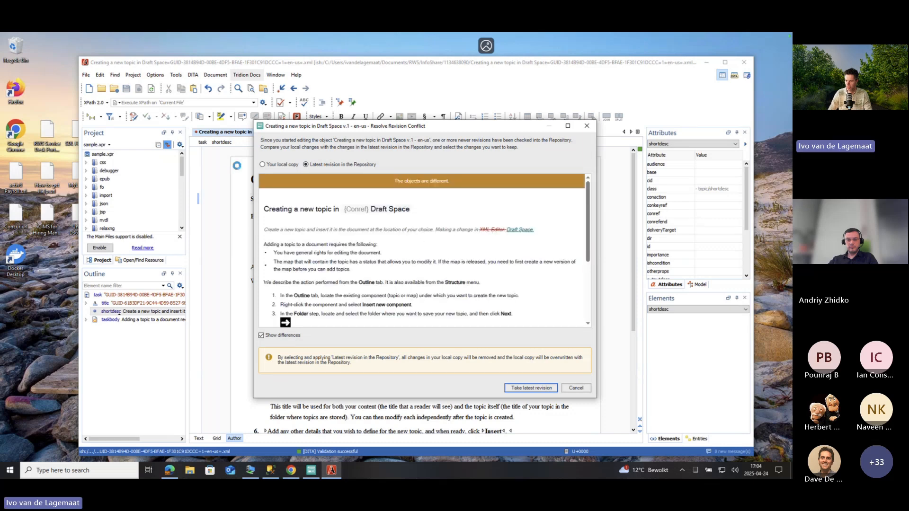
click(276, 165)
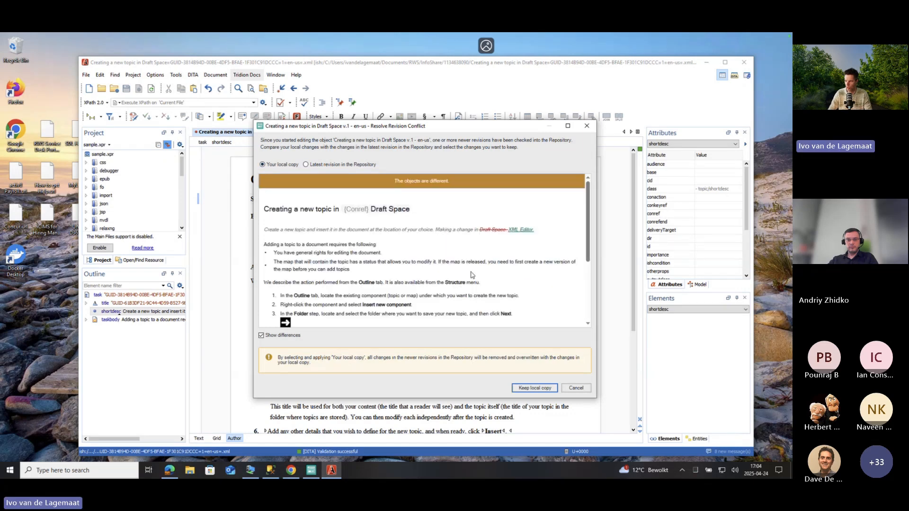
Resolve the conflict by keeping the local copy and check in the topic without changing its status
click(527, 388)
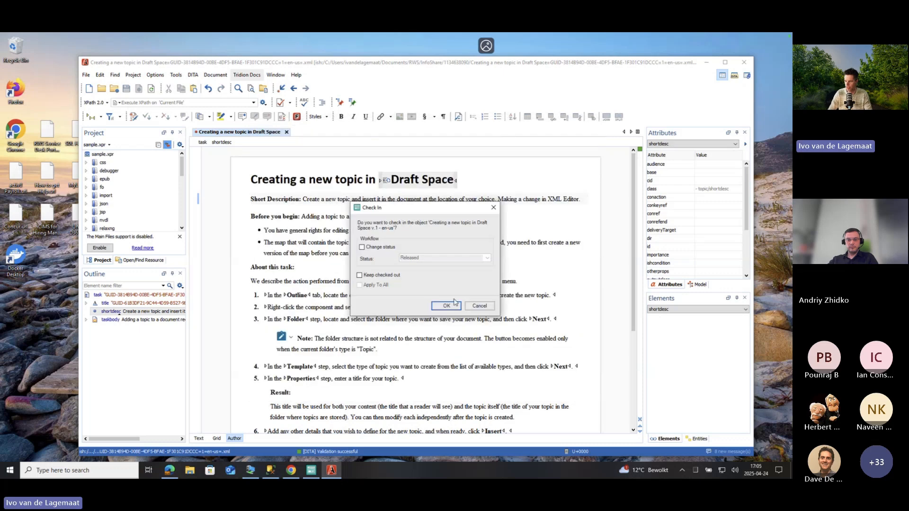
click(454, 306)
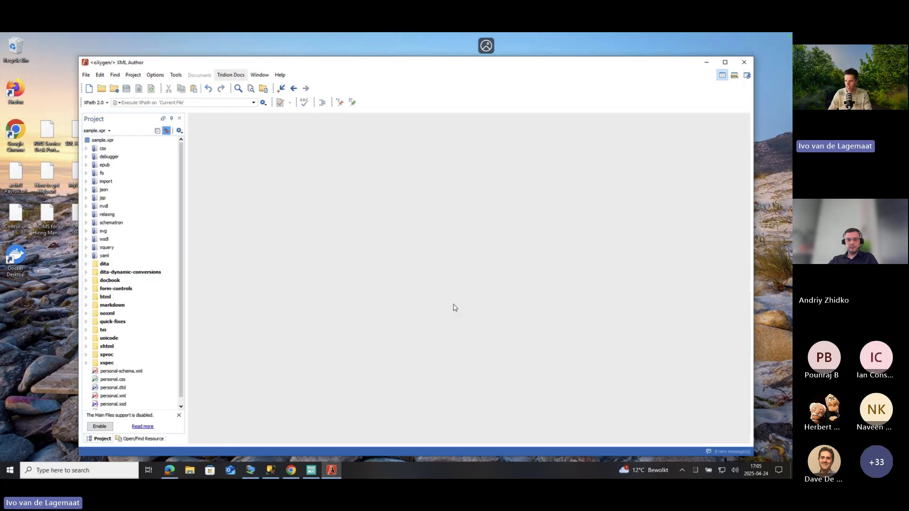
Switch to Publication Manager and check the content of version 1 of the topic Creating a new topic in Draft Space
click(313, 471)
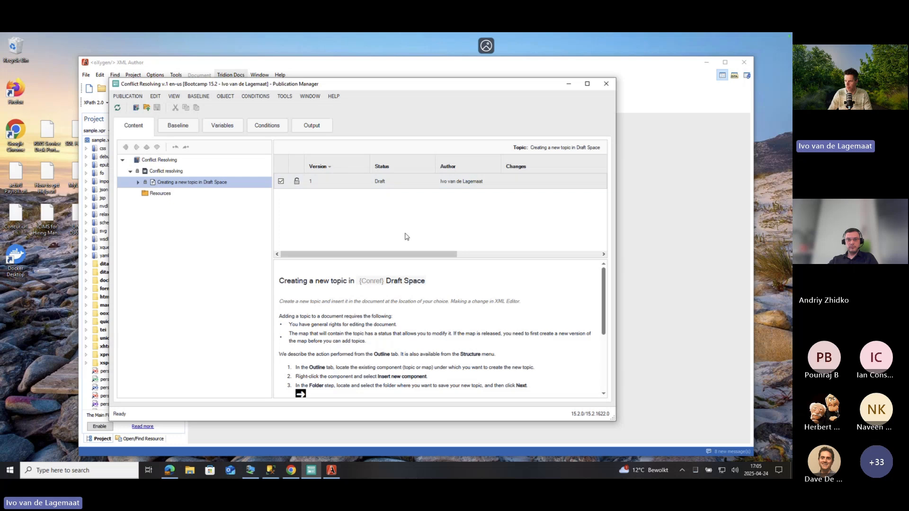
click(391, 179)
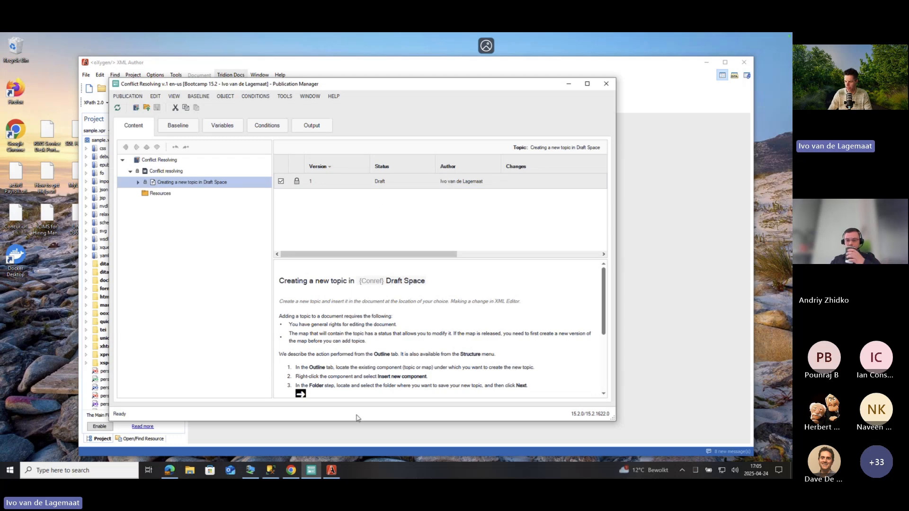
Switch to Draft Space in Chrome, attempt an edit in the topic's short description, and discard all changes to return to the latest revision
click(291, 471)
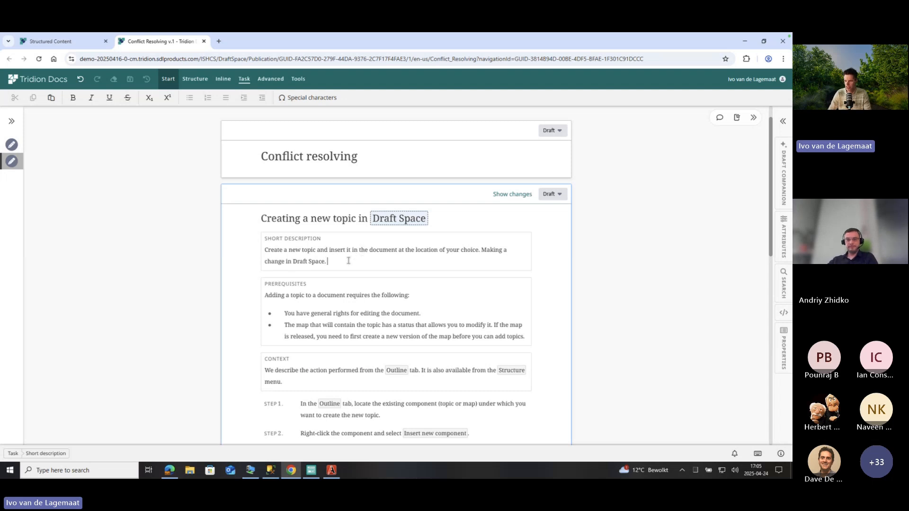
text(t)
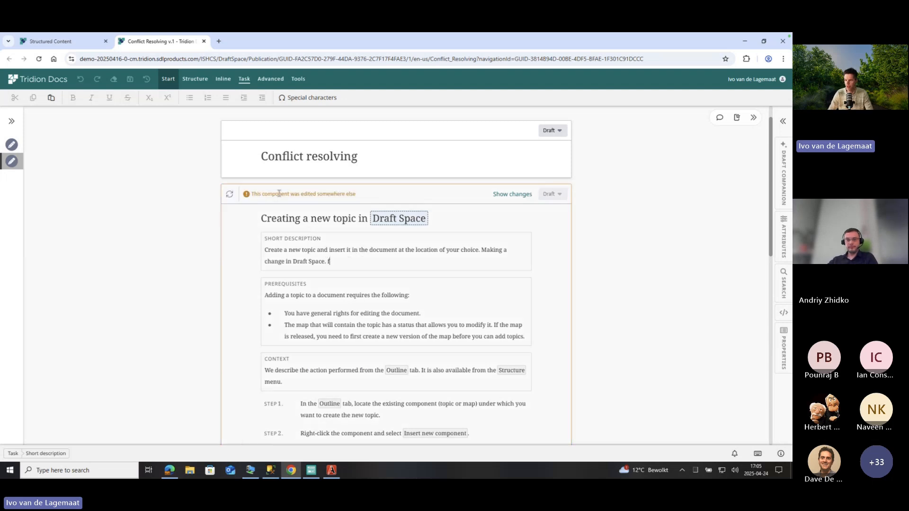
click(229, 195)
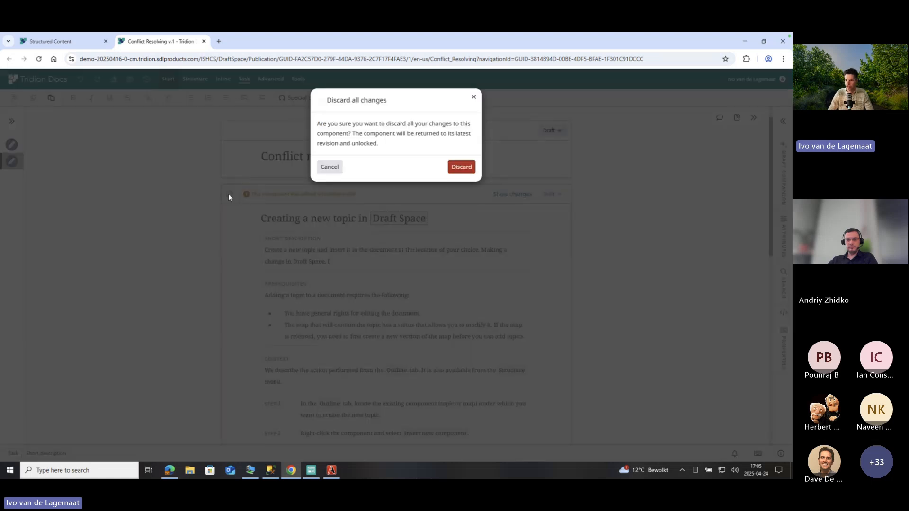
click(458, 167)
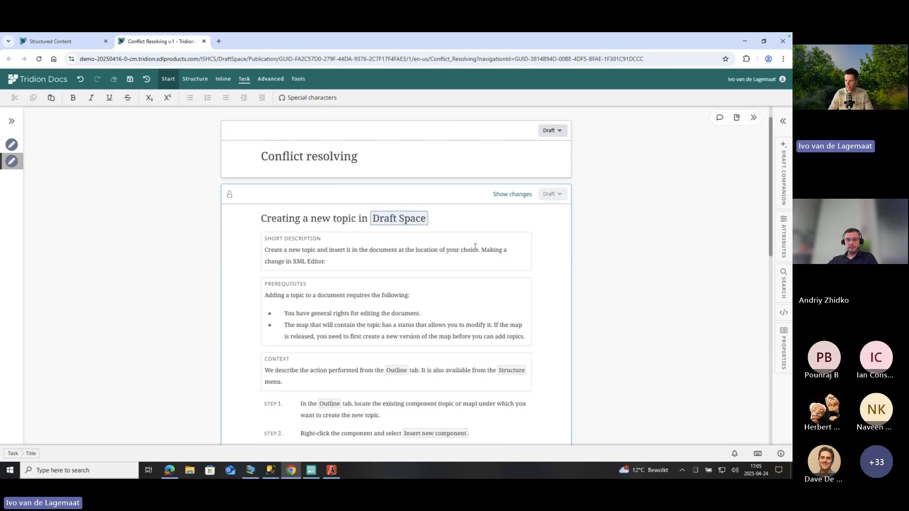
drag(479, 249, 479, 259)
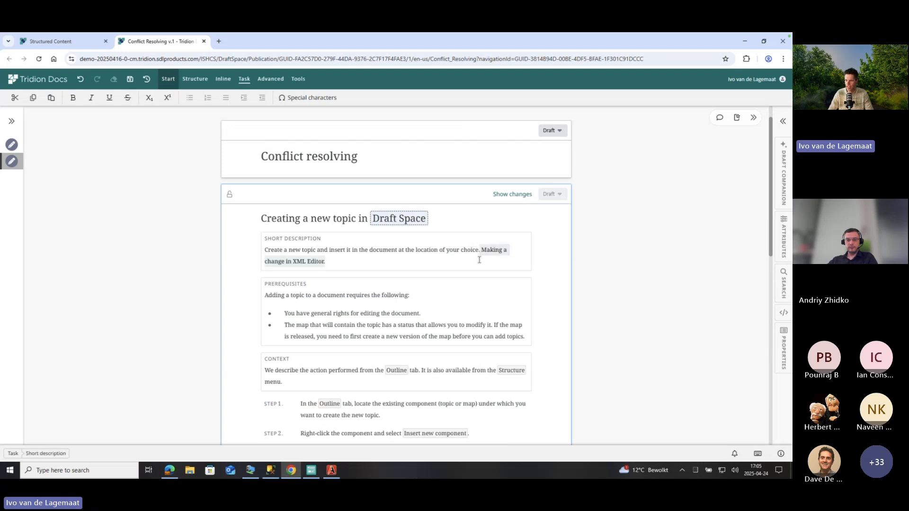
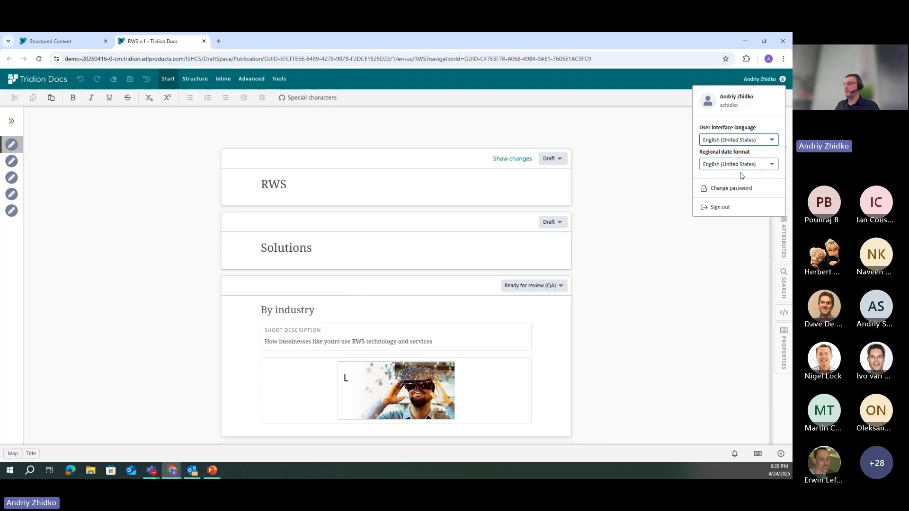
Examine the language and regional date format settings of the user profile in Structured Content
click(656, 182)
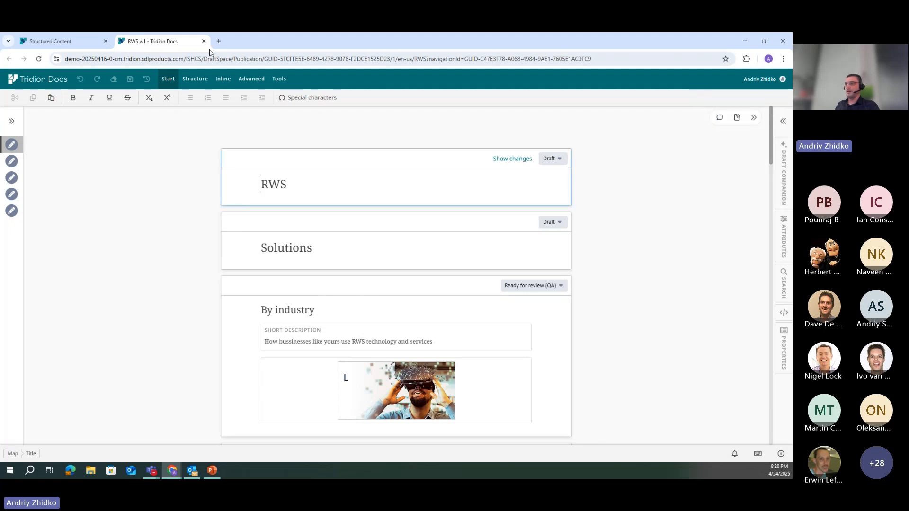
click(60, 41)
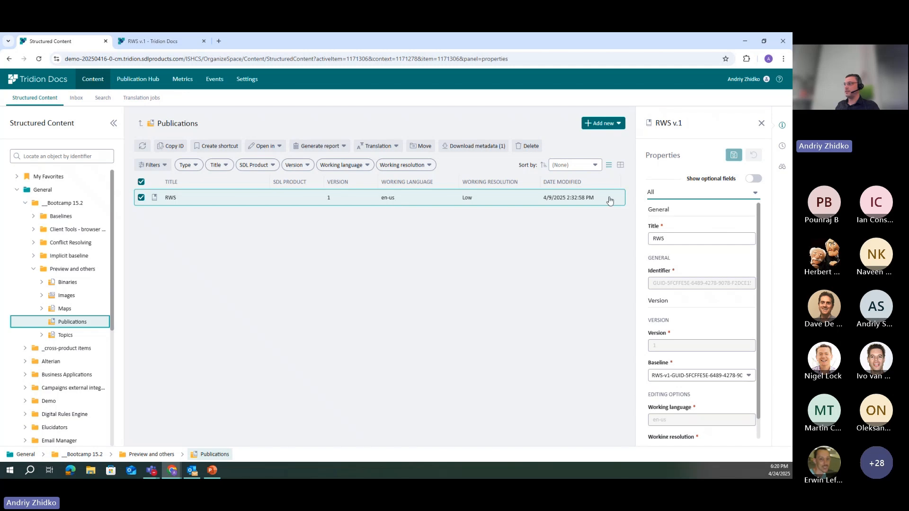
click(738, 85)
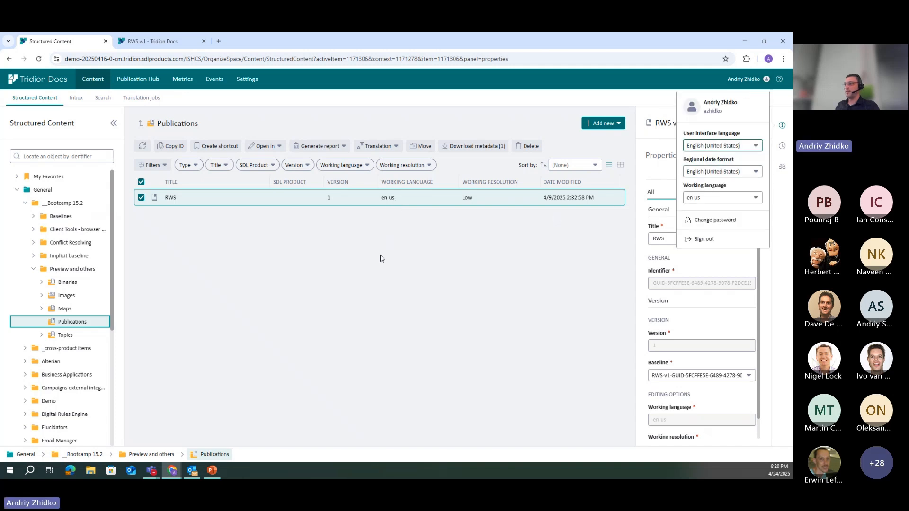
click(314, 243)
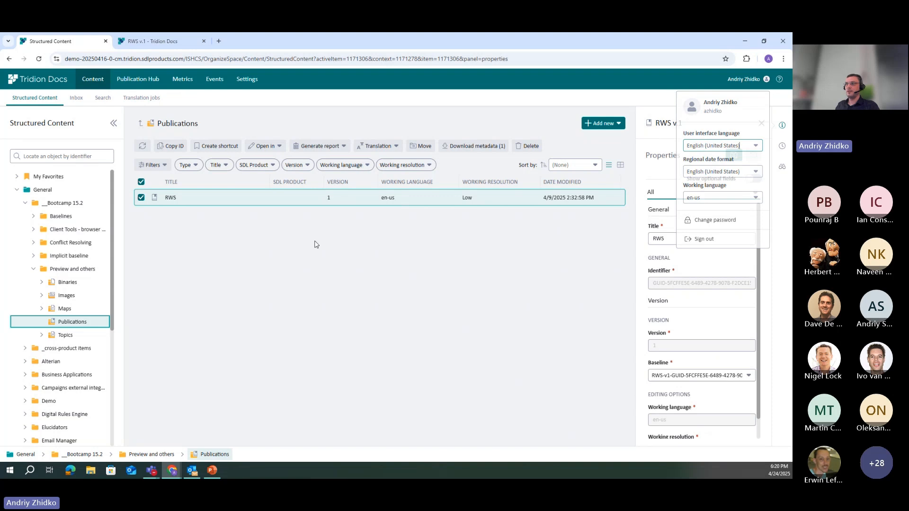
Return to the RWS publication in Draft Space and view the available regional date formats in the user profile
click(152, 40)
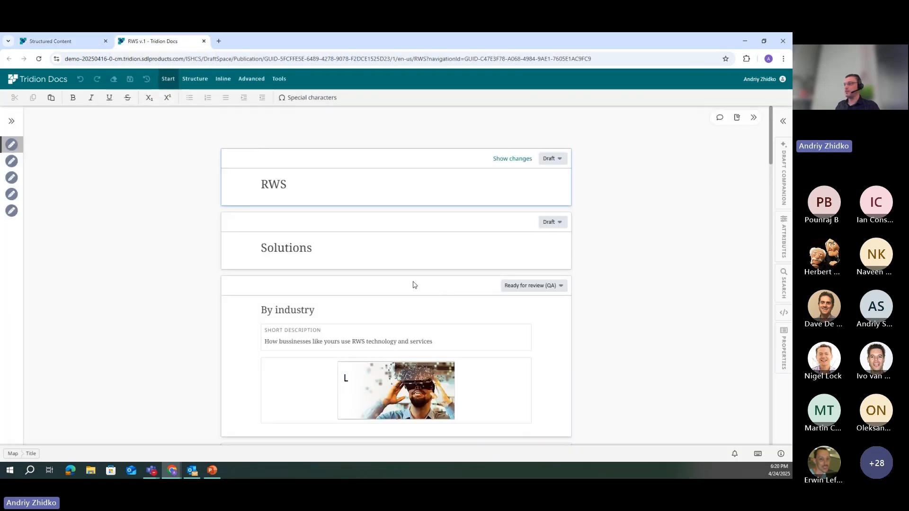
click(757, 79)
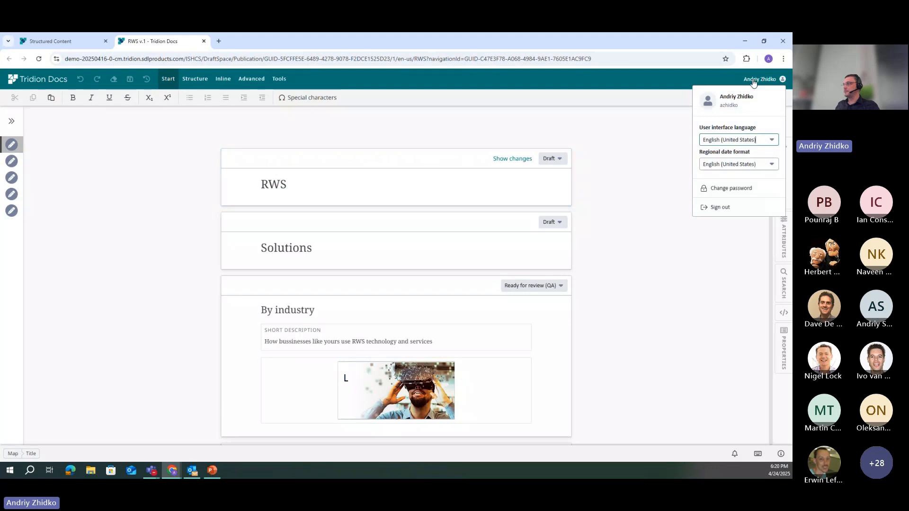
click(773, 165)
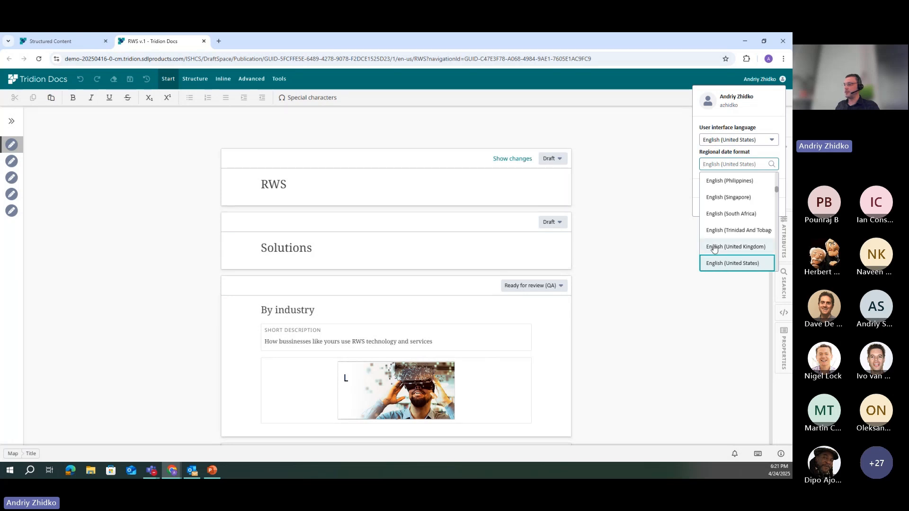
click(646, 252)
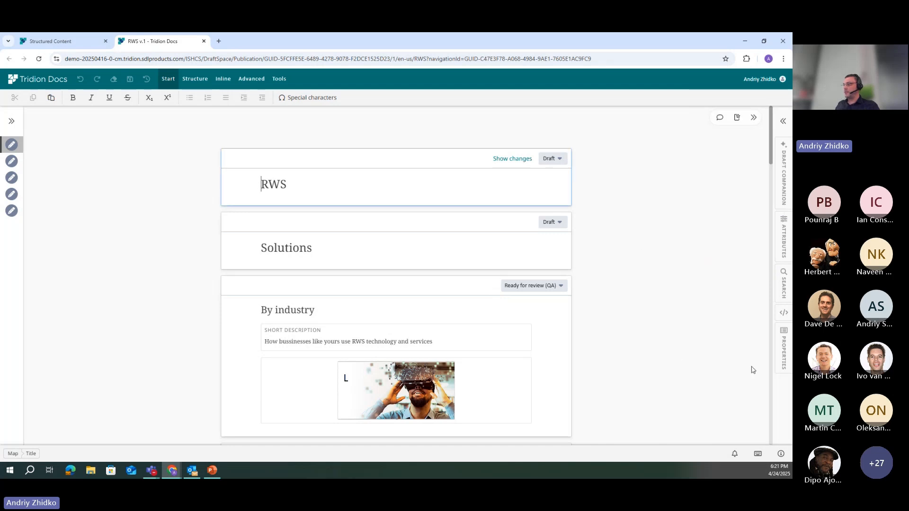
Show the optional fields in the RWS map's properties and examine the format of the created and modified dates
click(784, 352)
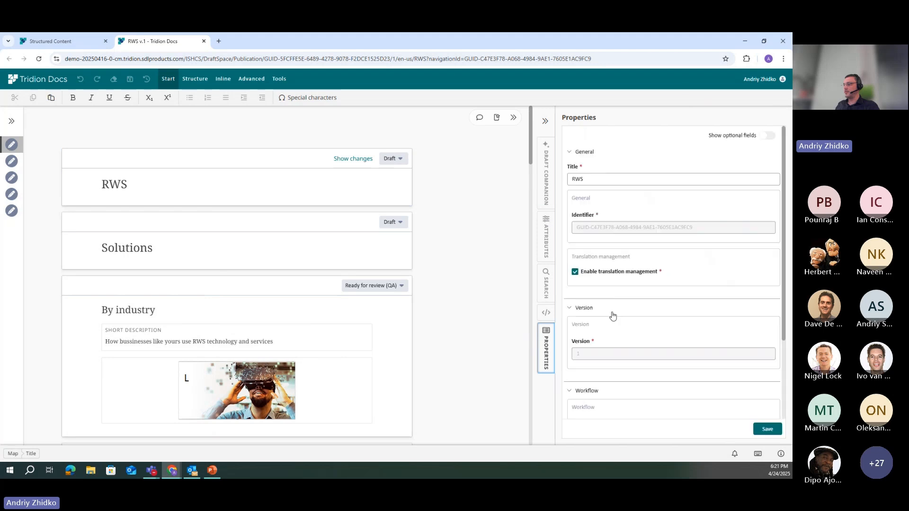
scroll(632, 311, down, 3)
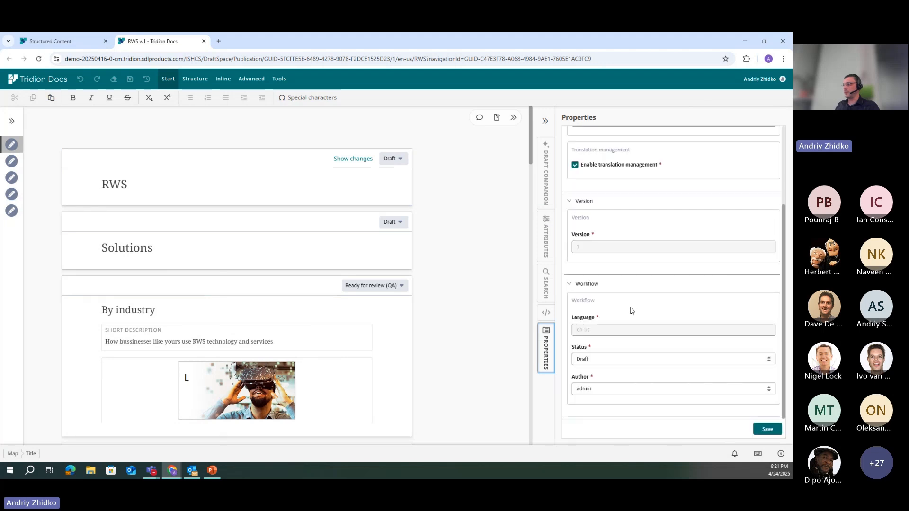
scroll(632, 311, up, 3)
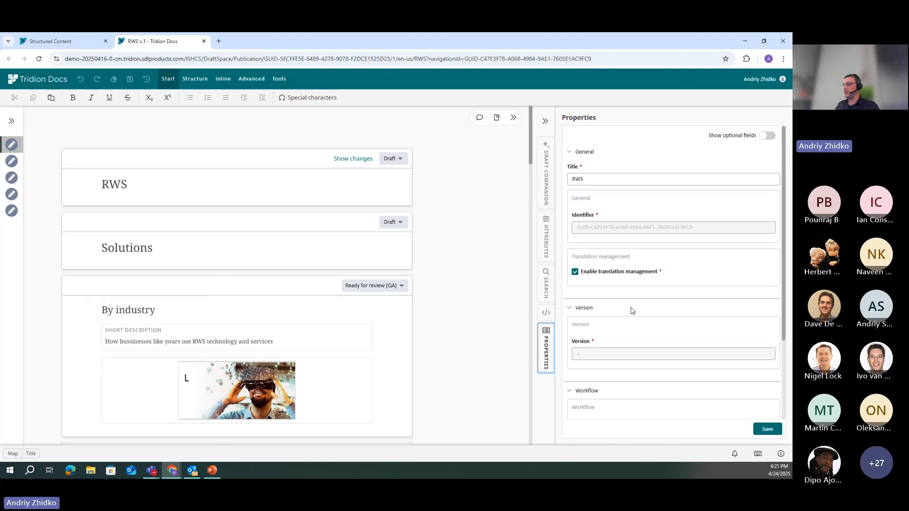
click(766, 135)
scroll(665, 310, down, 5)
scroll(615, 258, up, 1)
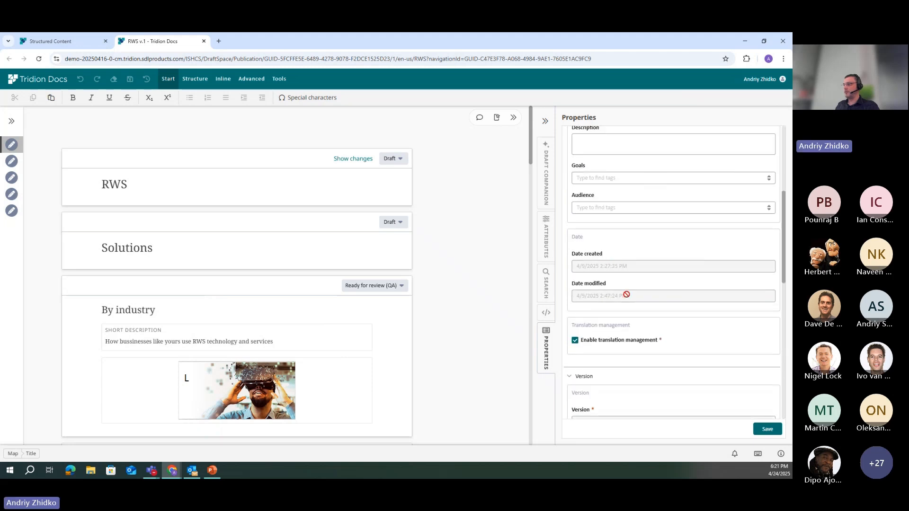
Set the creation date range of the comment filter to 3/11/2025 through 4/24/2025
scroll(497, 252, down, 5)
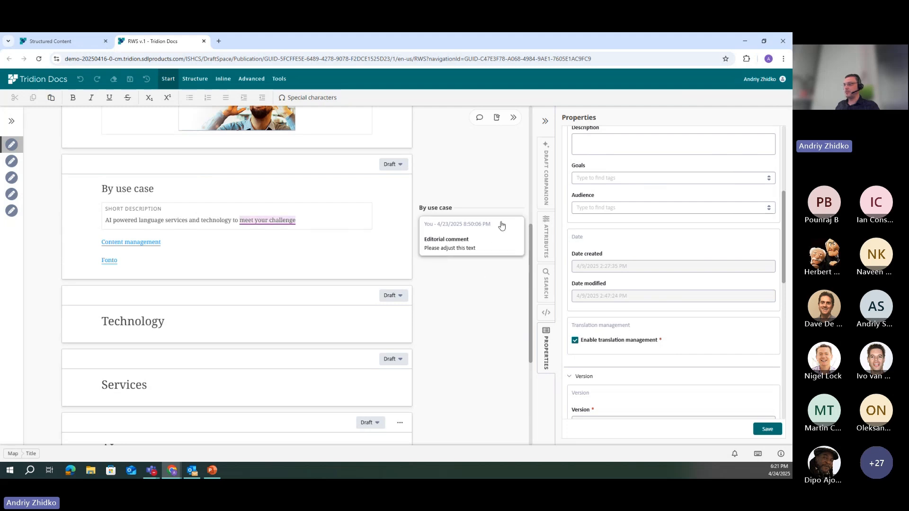
click(480, 118)
click(447, 137)
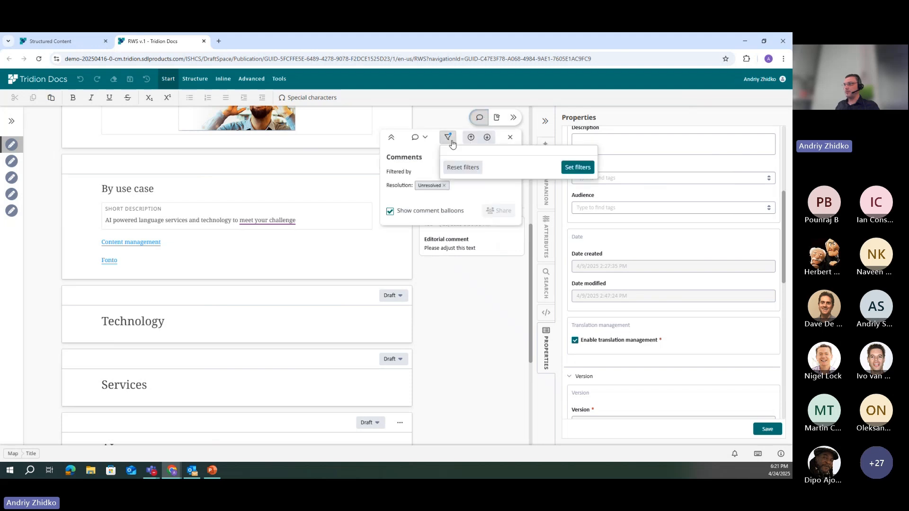
click(468, 321)
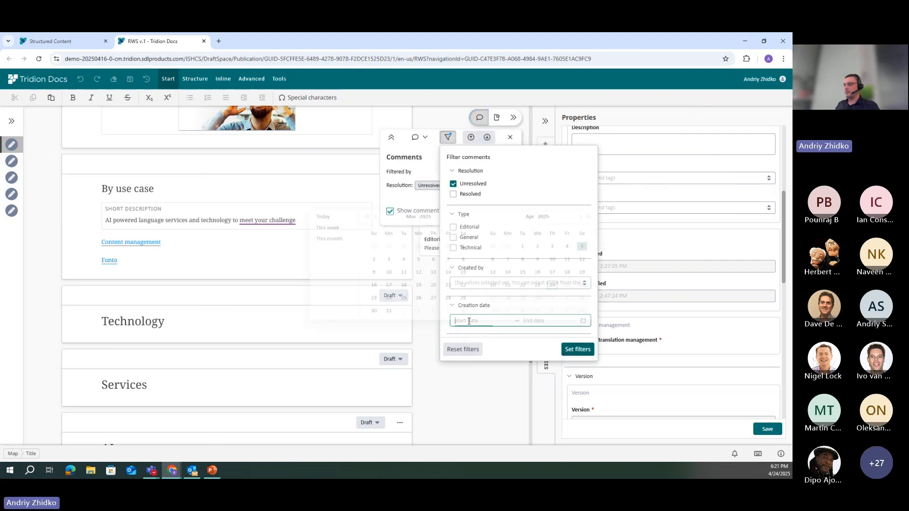
click(408, 288)
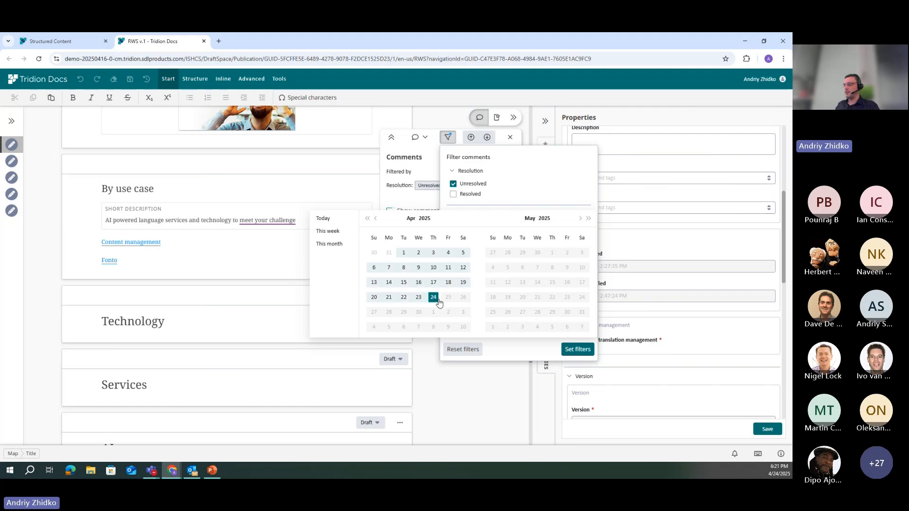
click(432, 296)
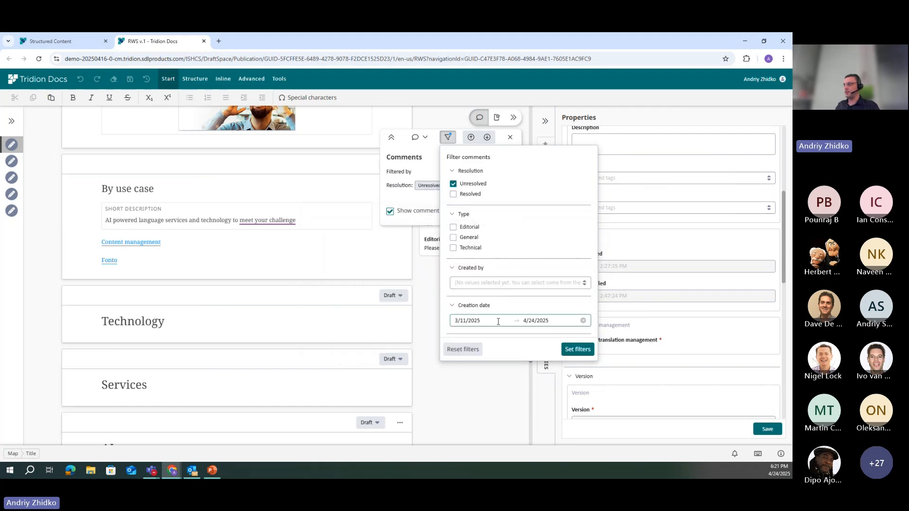
Close the comment filter unapplied, then set the profile's regional date format to English (United Kingdom) and refresh the page
click(448, 137)
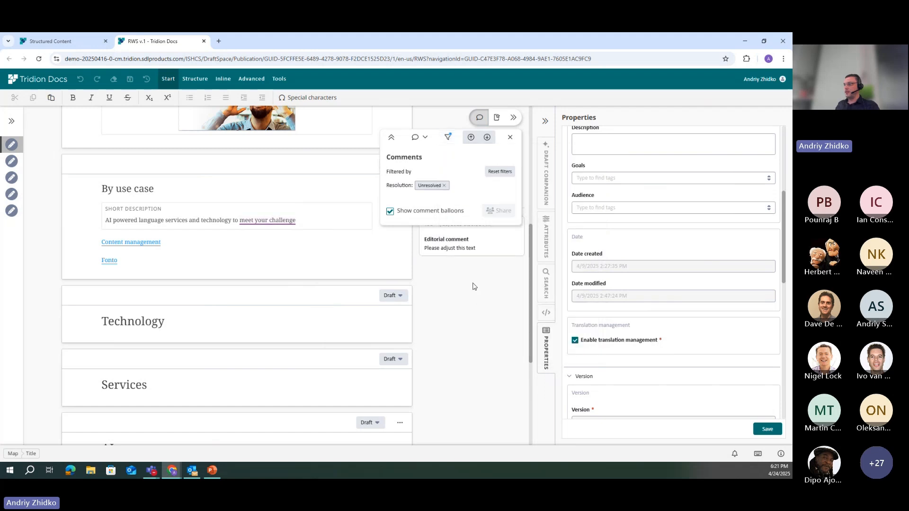
click(479, 117)
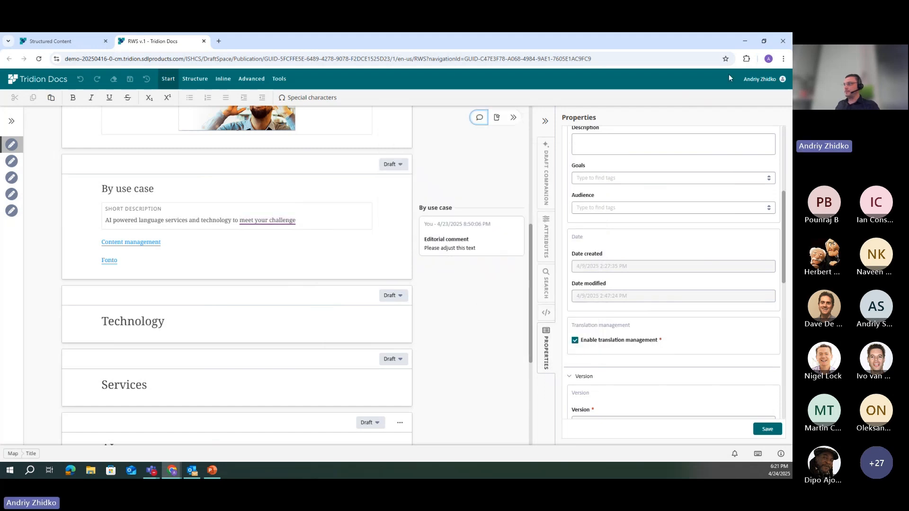
click(757, 81)
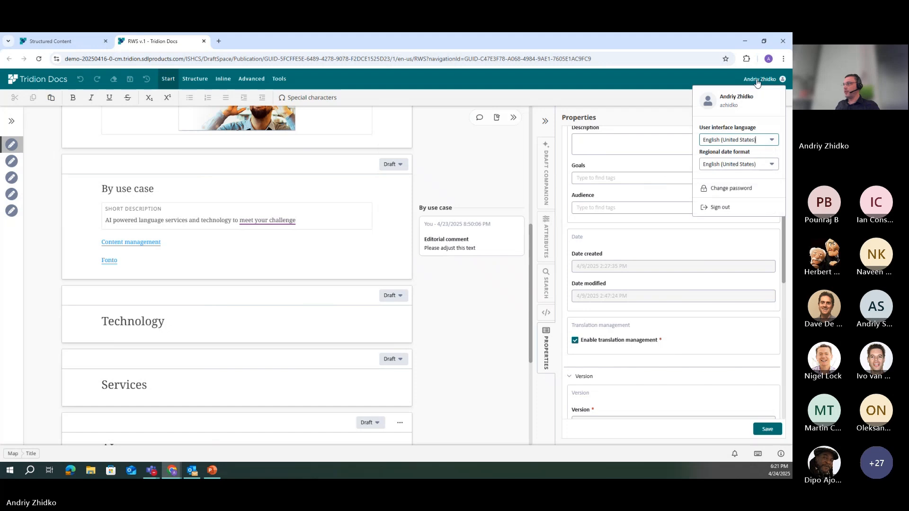
click(726, 164)
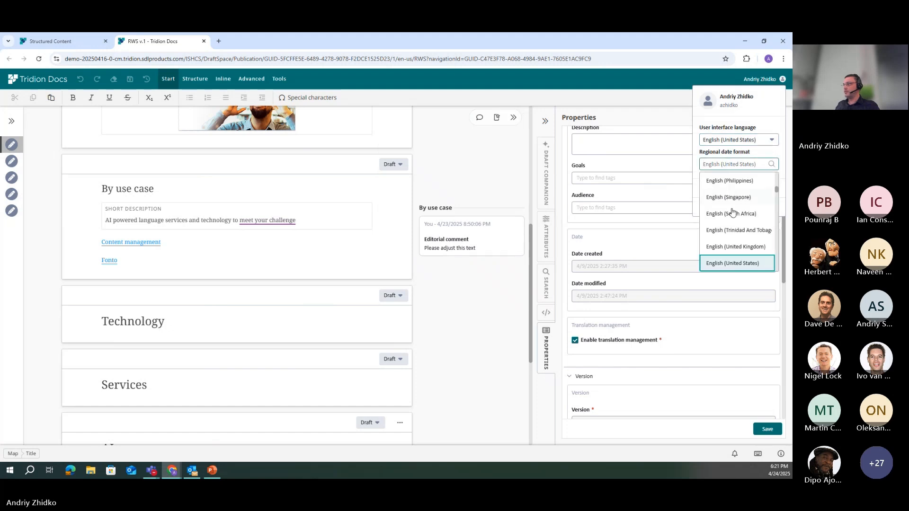
click(733, 247)
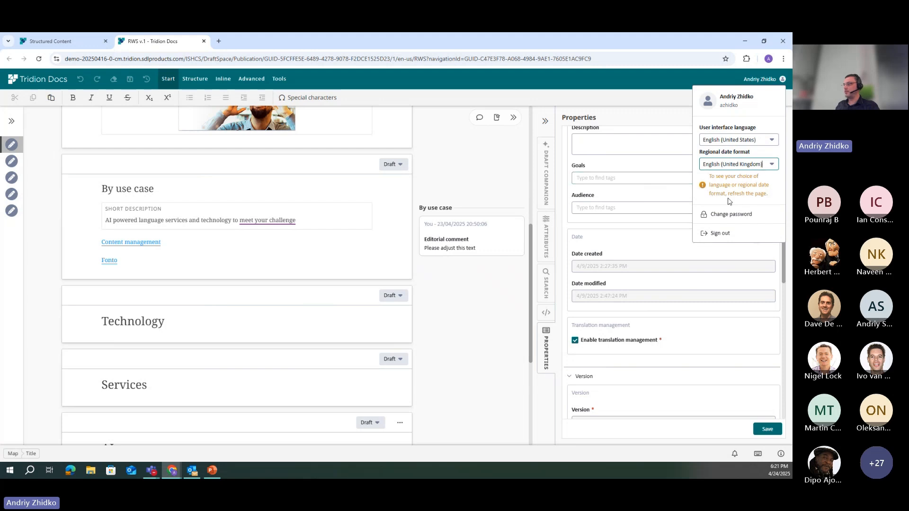
click(492, 163)
click(40, 59)
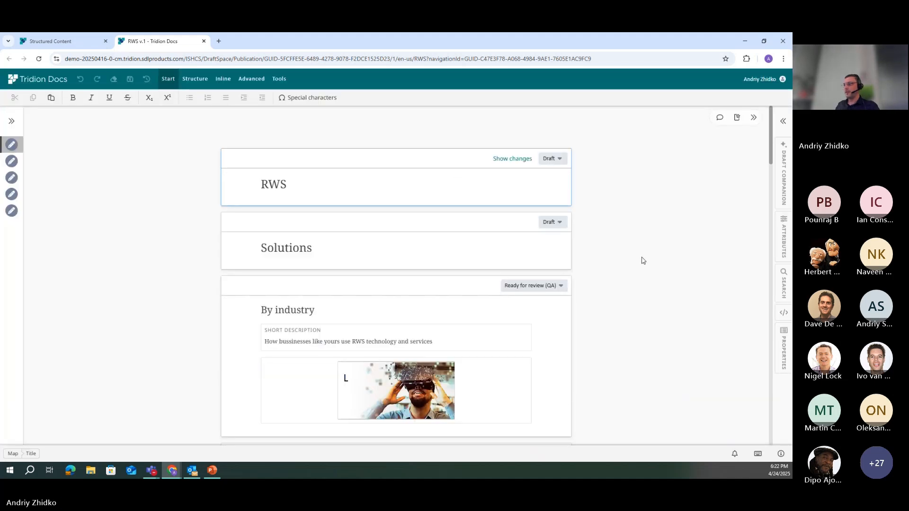
Examine the date format of the editorial comment on By use case and of the created and modified dates in the RWS map's properties
scroll(642, 255, down, 2)
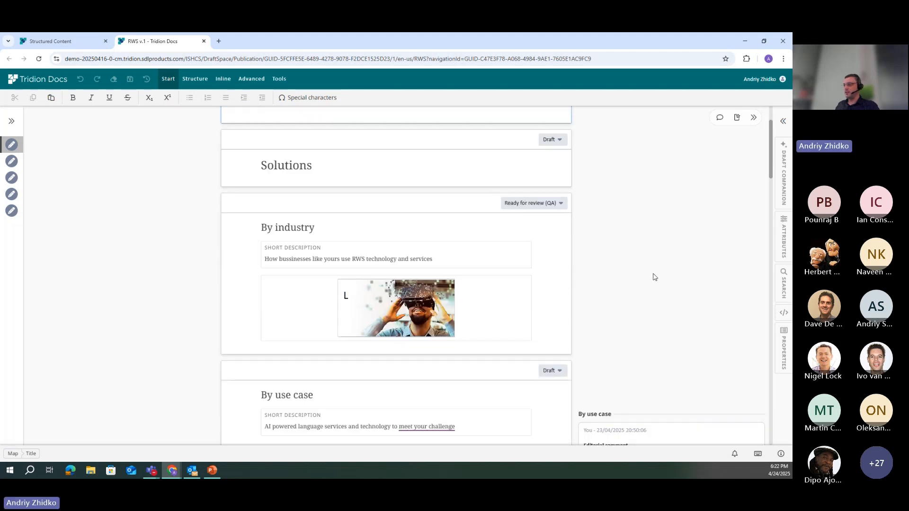
scroll(654, 277, down, 4)
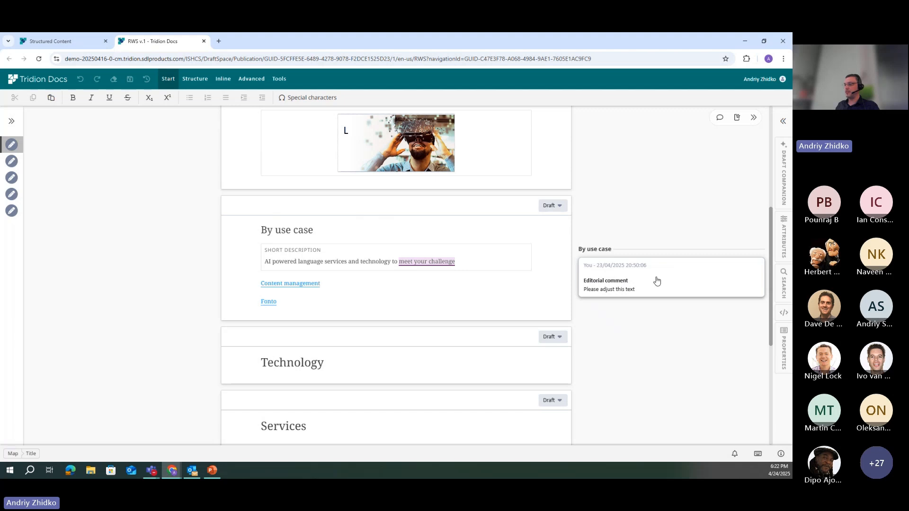
click(784, 350)
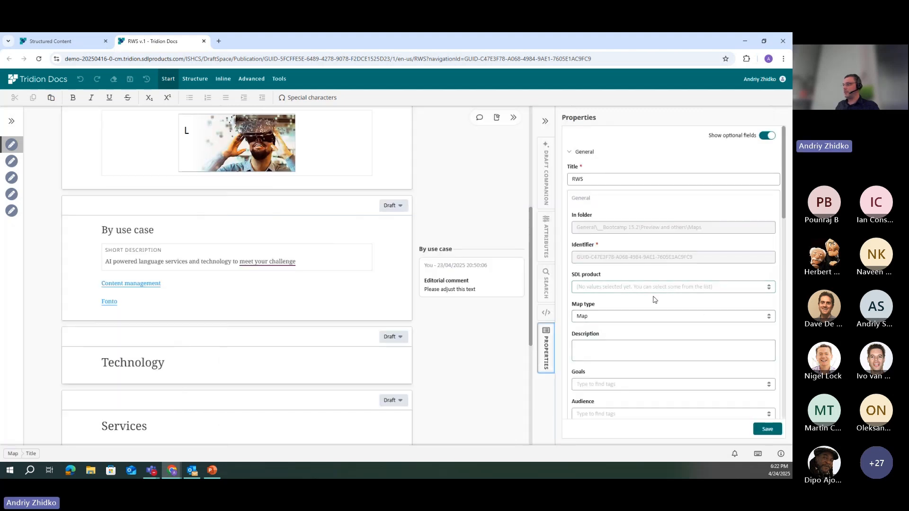
scroll(655, 299, down, 5)
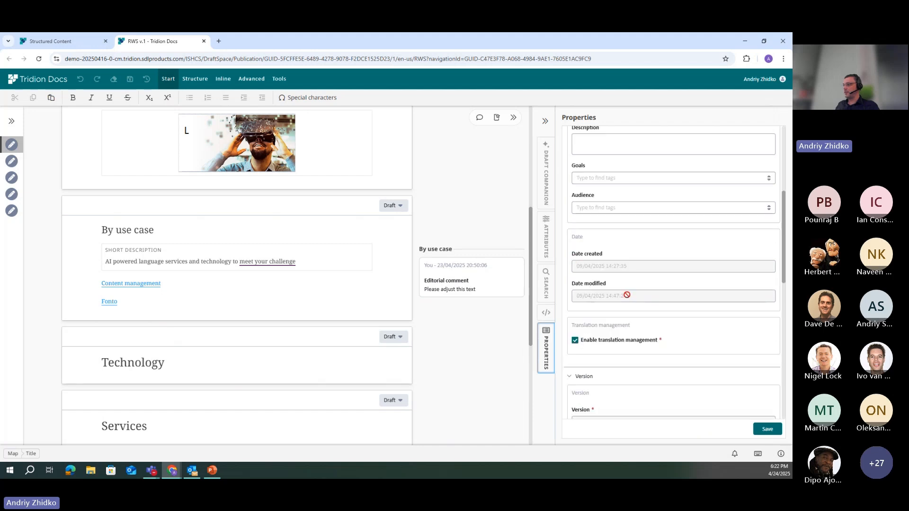
Enter the creation date range 11/03/2025 through 24/04/2025 in the comment filter and close the filter without applying it
click(479, 117)
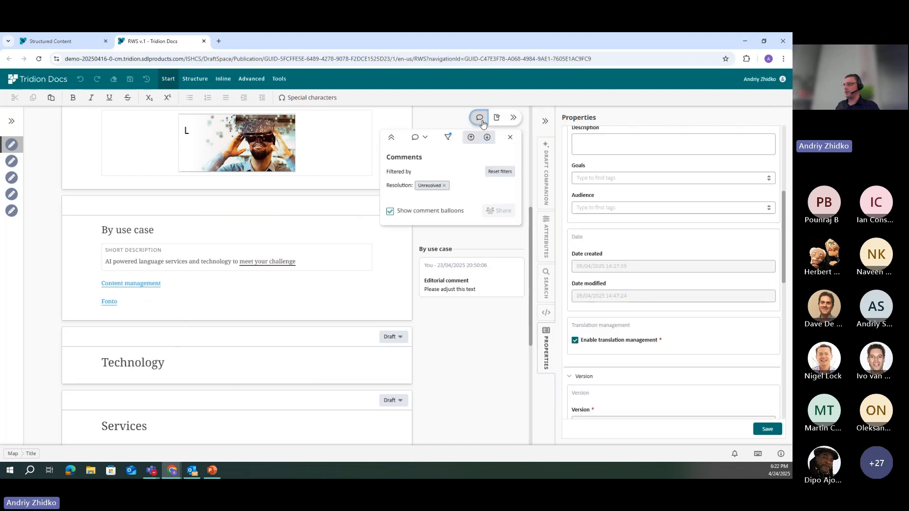
click(448, 137)
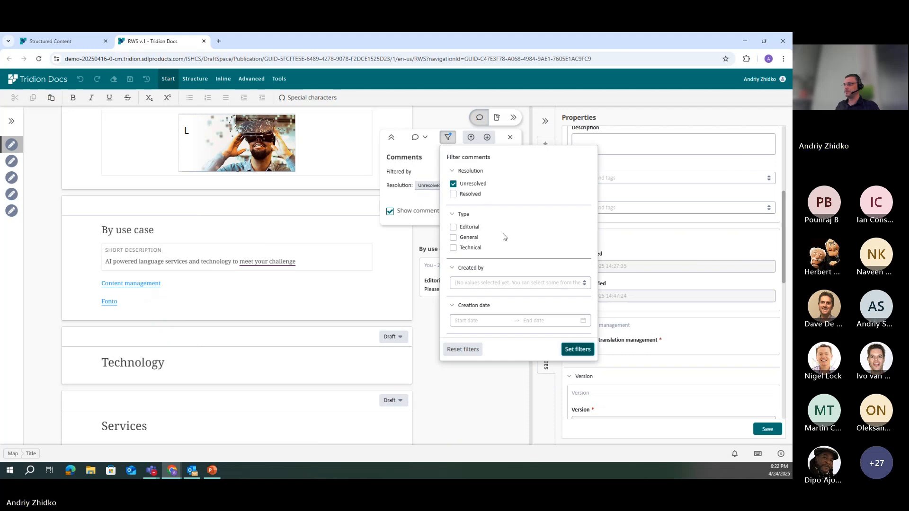
click(476, 321)
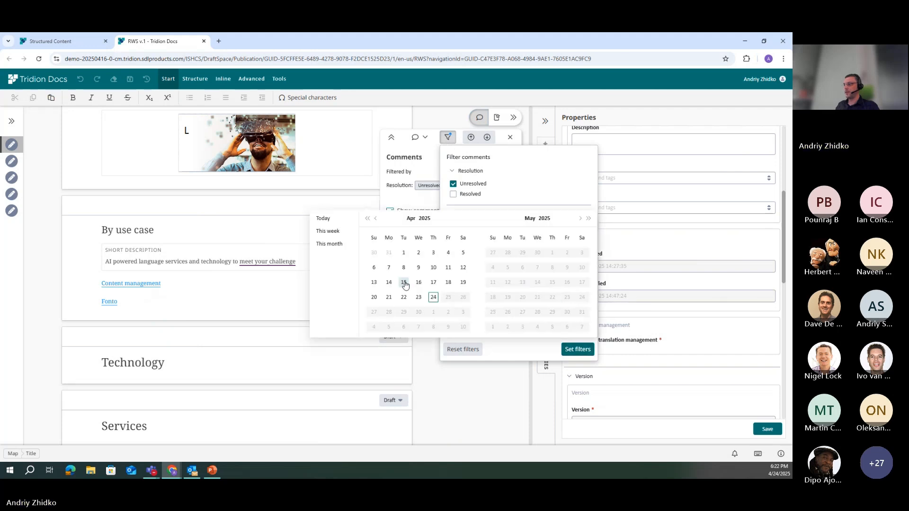
click(434, 311)
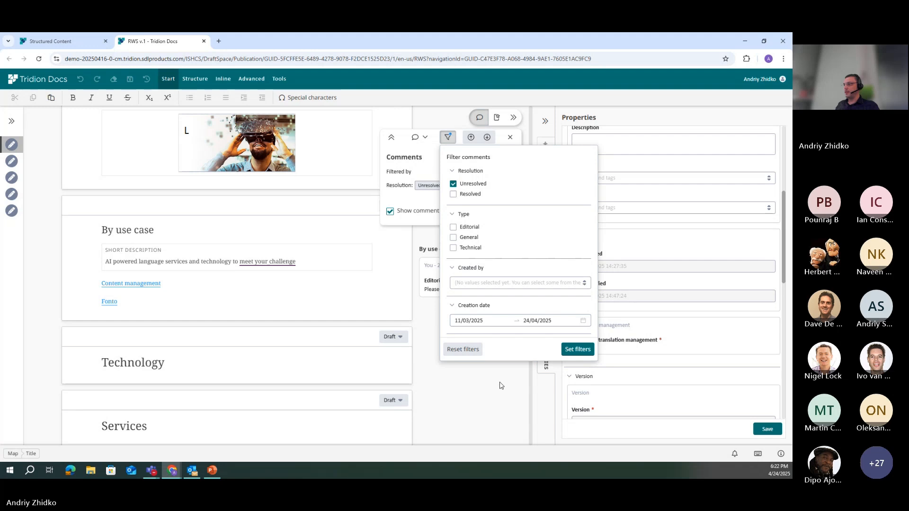
click(448, 140)
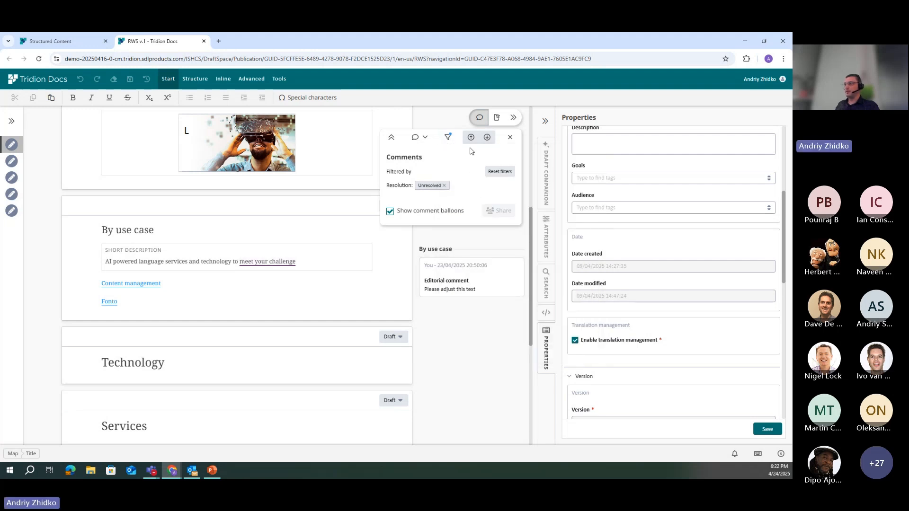
click(478, 118)
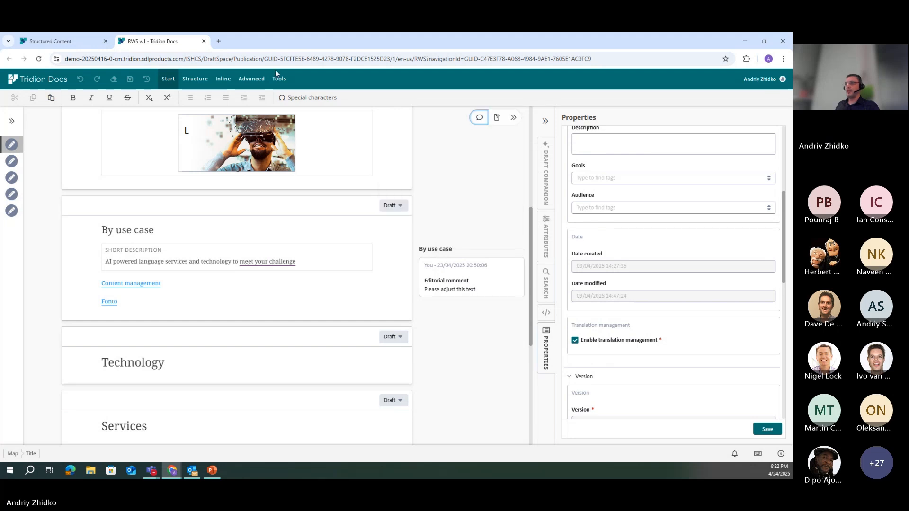
Open the RWS publication from Structured Content in Review Space and examine the date format of the By use case comment
click(56, 42)
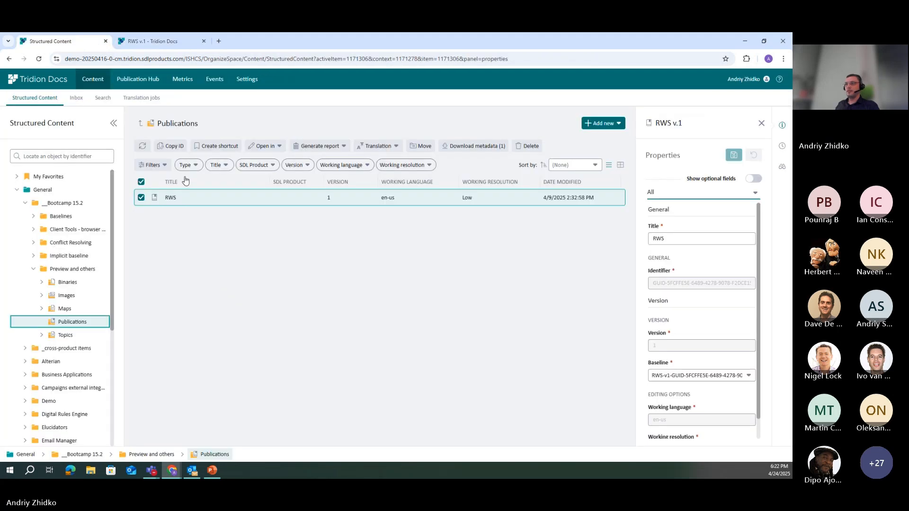
click(265, 146)
click(271, 196)
click(422, 301)
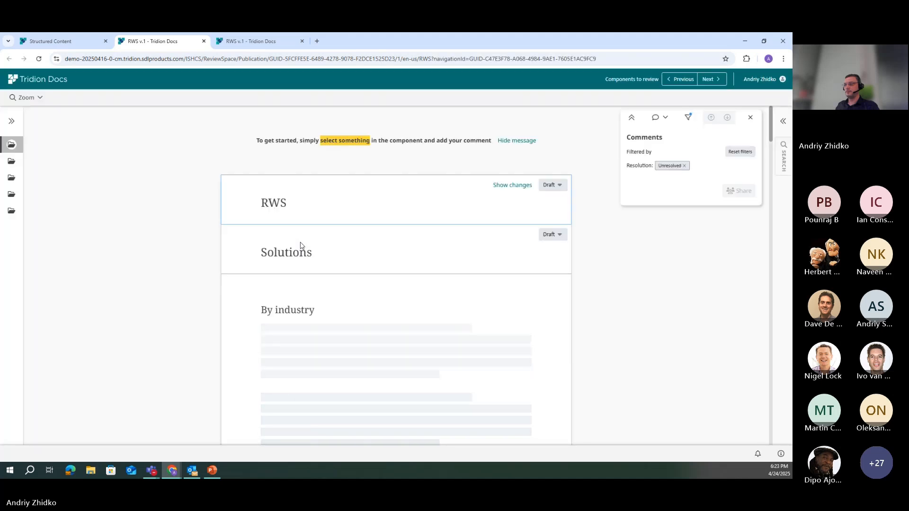
scroll(596, 258, down, 3)
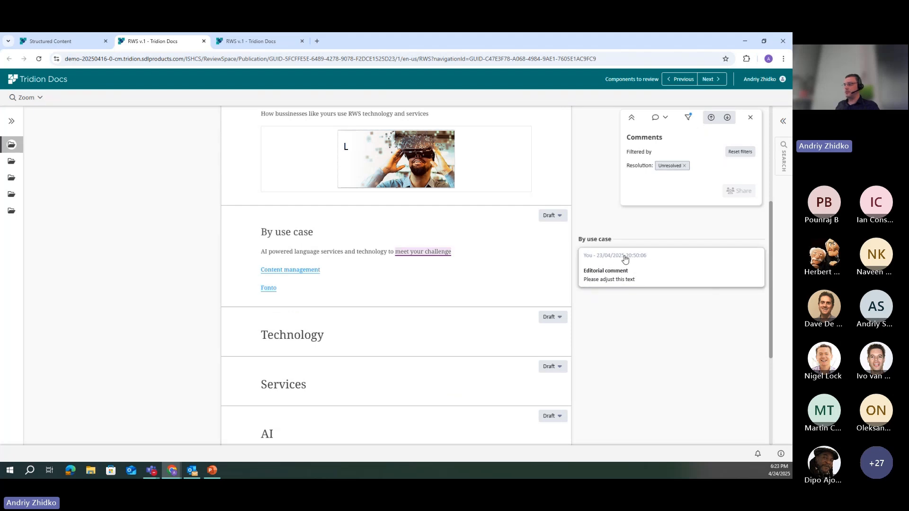
Set the regional date format to українська (Україна) in Review Space and refresh the page to check the comment's date format
click(759, 79)
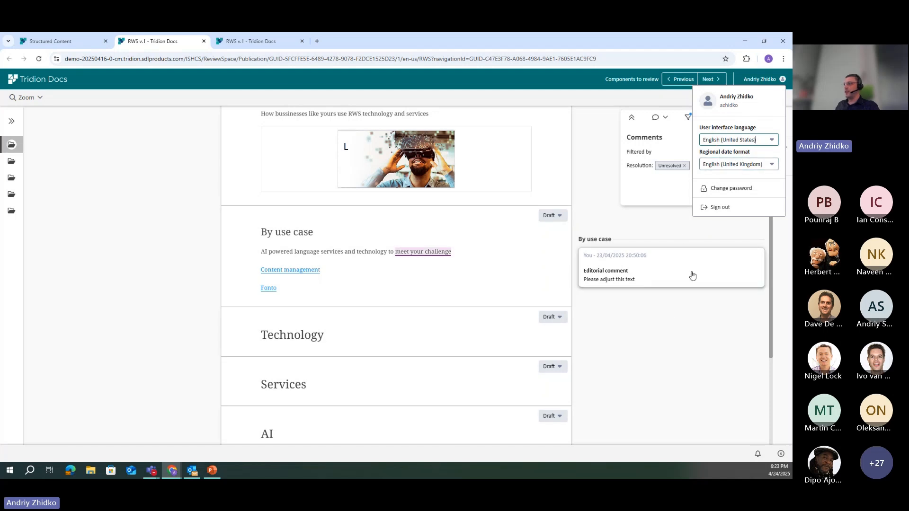
click(723, 165)
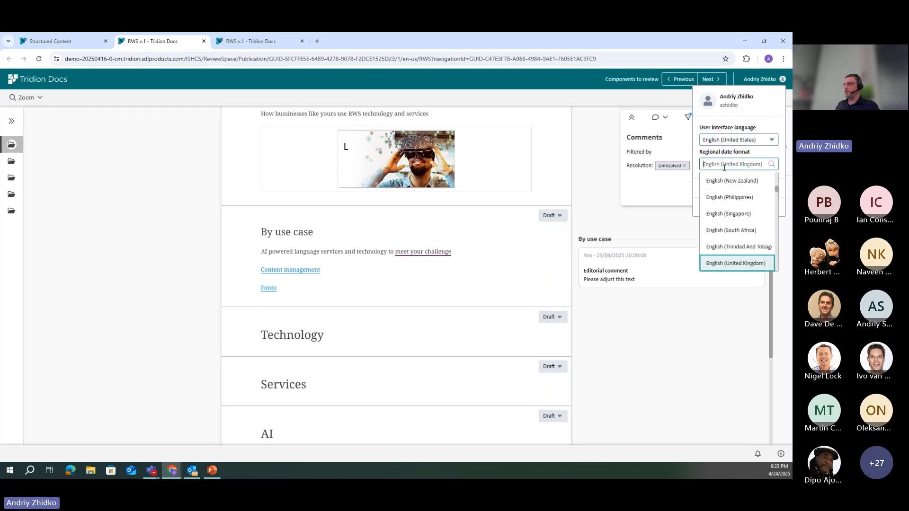
scroll(733, 256, down, 2)
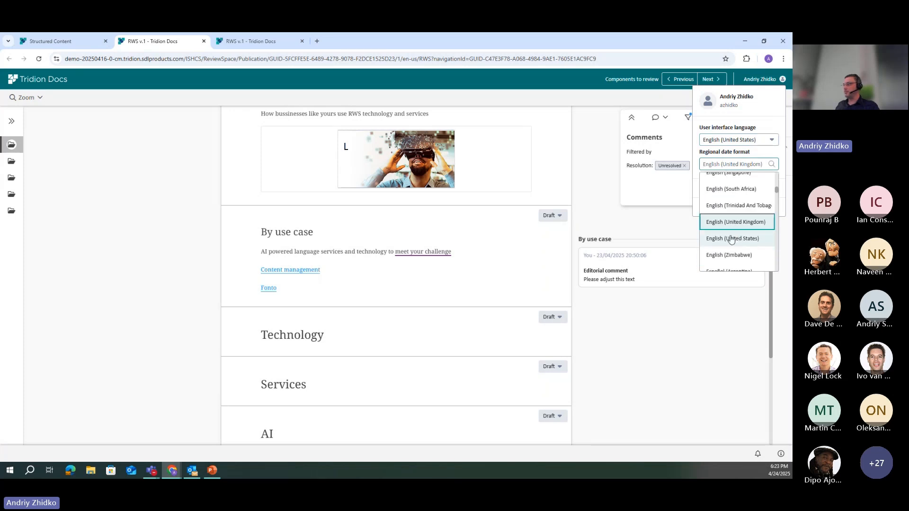
scroll(731, 238, down, 2)
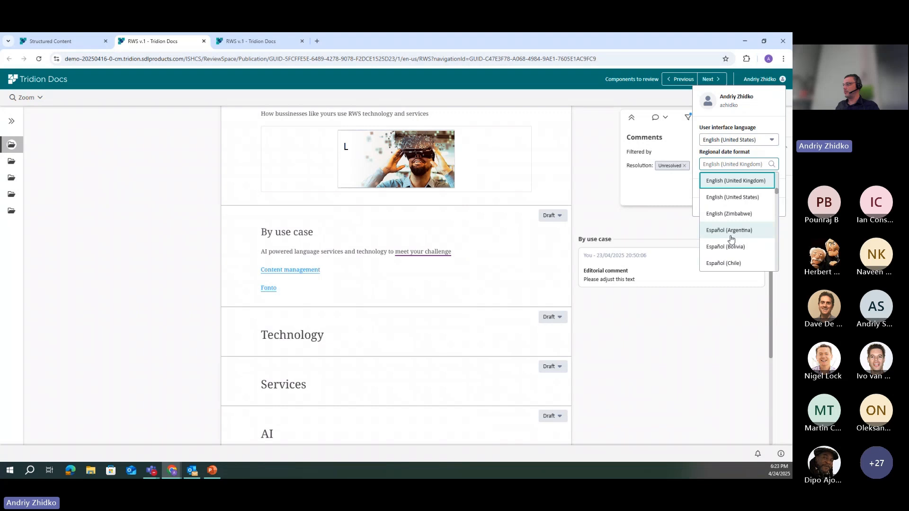
scroll(732, 239, down, 4)
scroll(731, 239, down, 15)
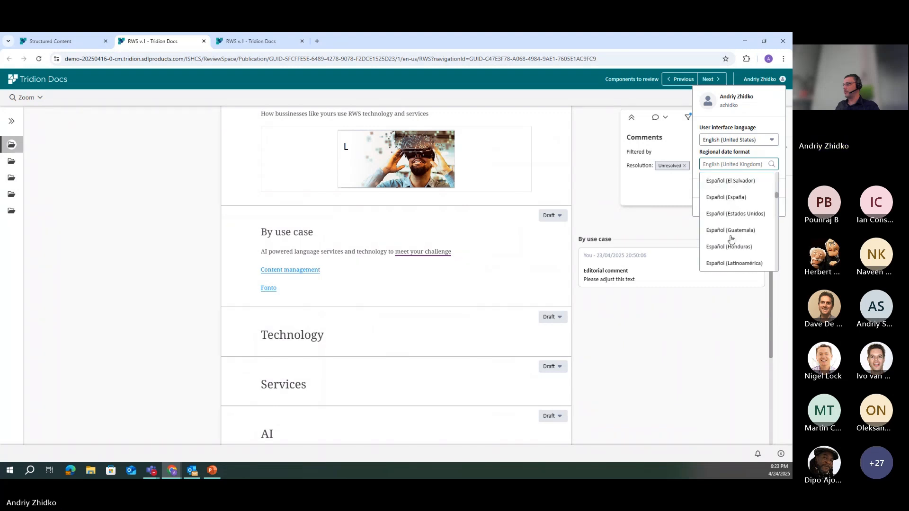
scroll(732, 238, down, 15)
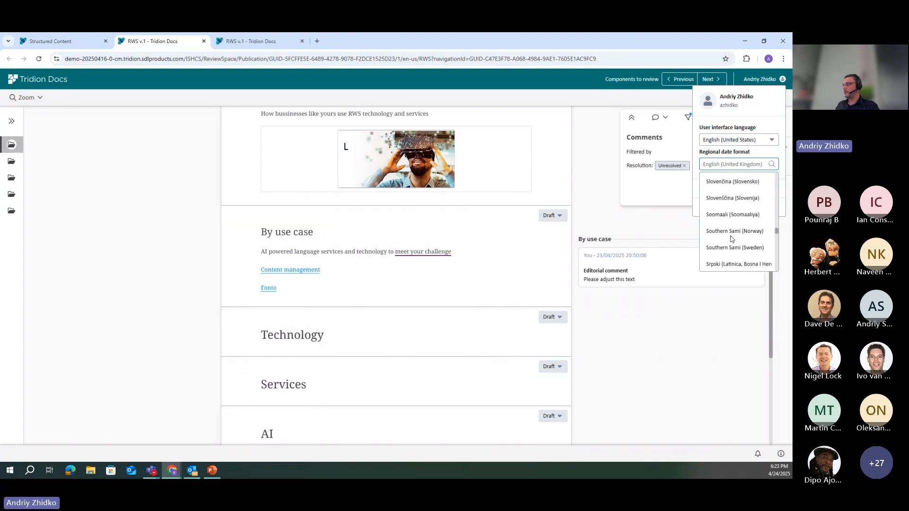
scroll(731, 240, up, 2)
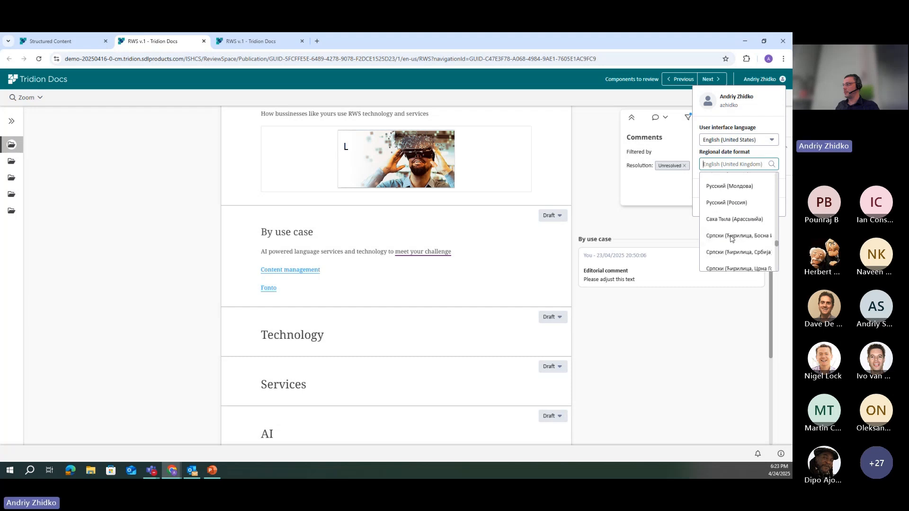
scroll(731, 240, down, 2)
click(728, 240)
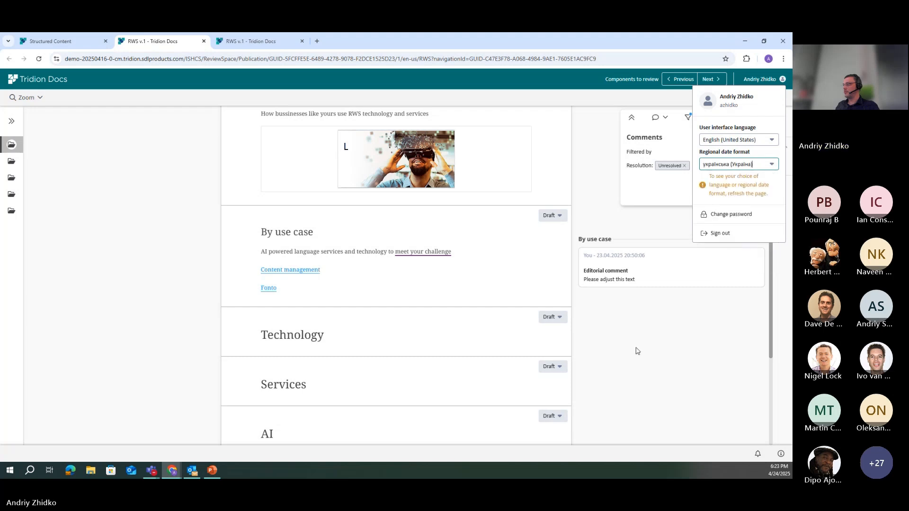
click(653, 335)
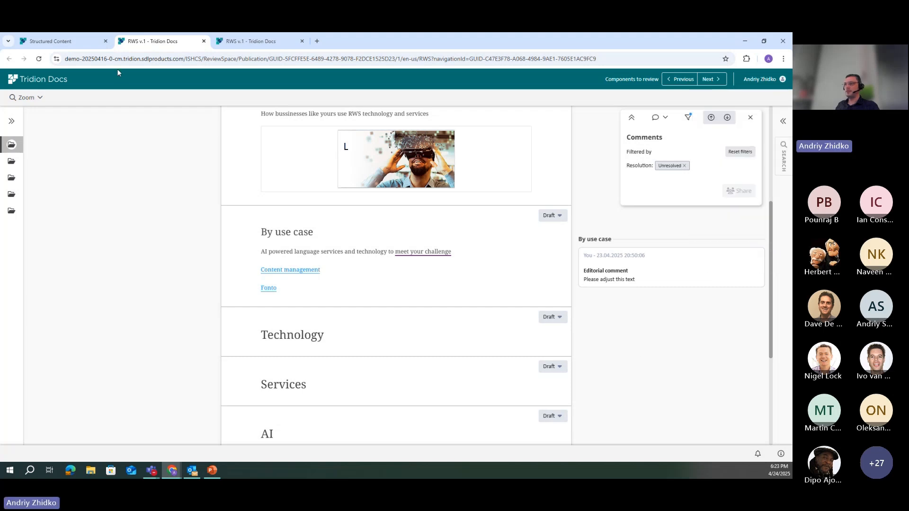
click(39, 59)
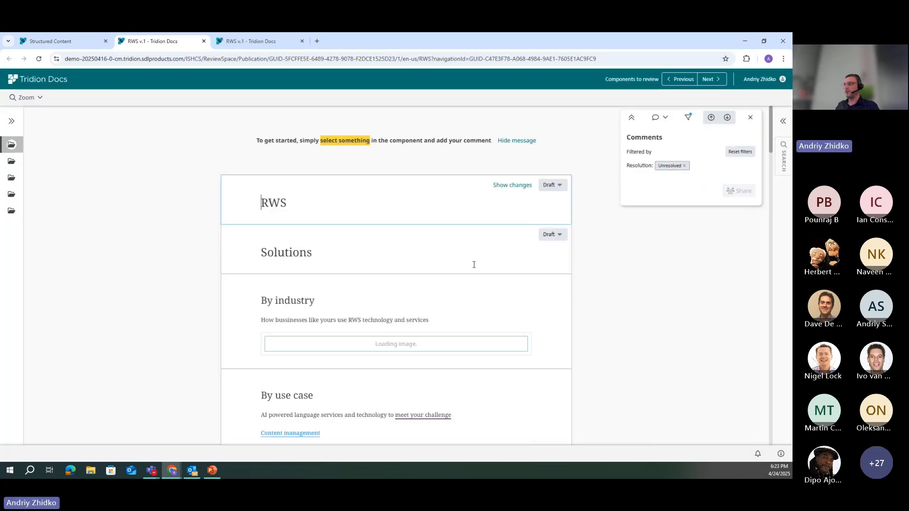
scroll(582, 299, down, 3)
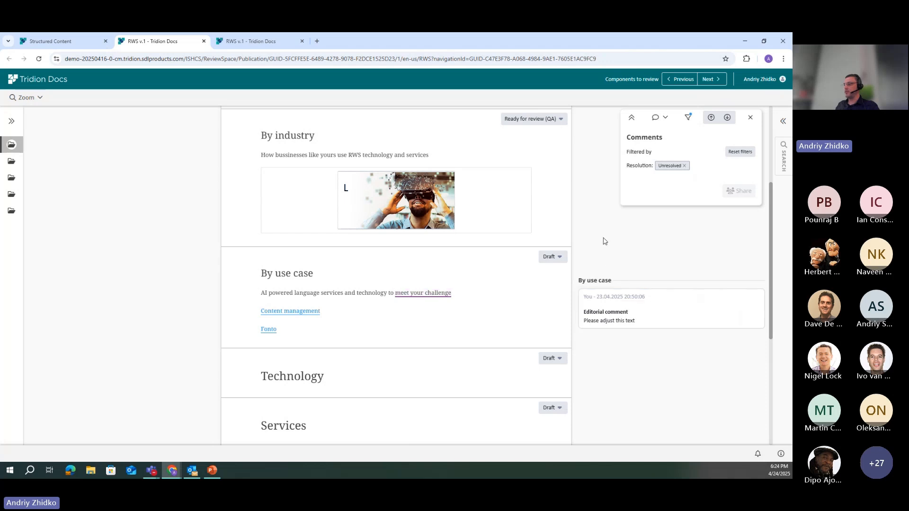
Check the regional date format in Draft Space and examine the dates on the By use case comment and in the RWS map's properties
click(261, 44)
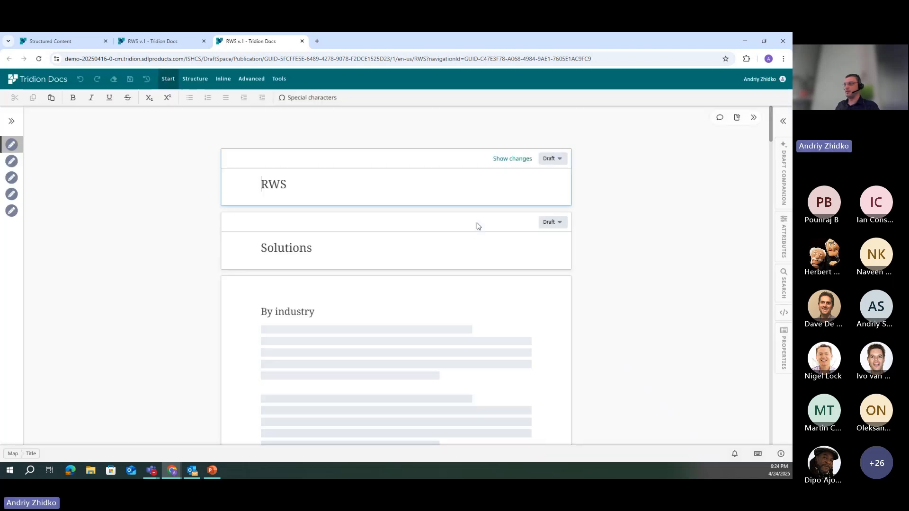
click(755, 83)
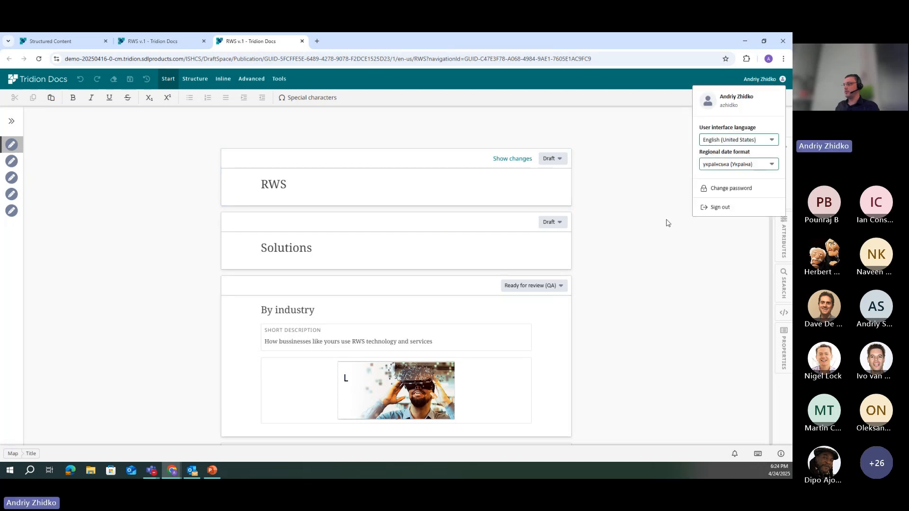
click(575, 265)
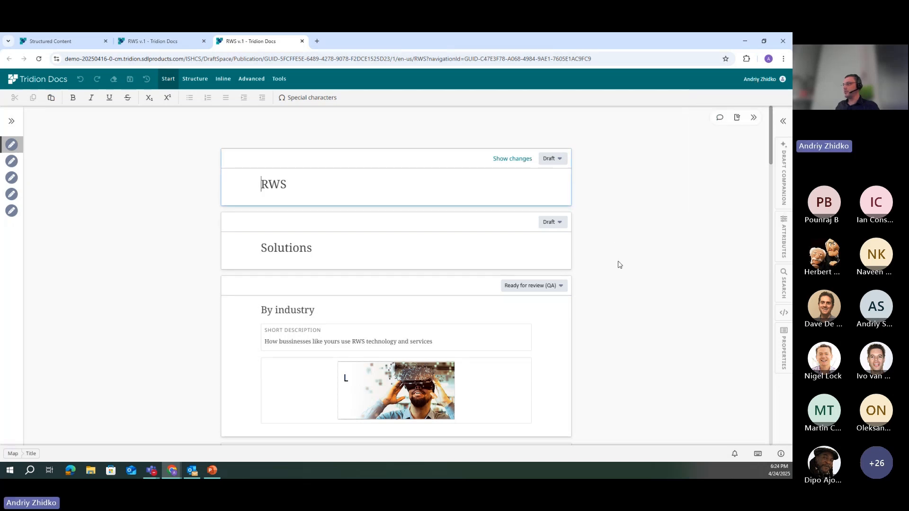
scroll(682, 294, down, 5)
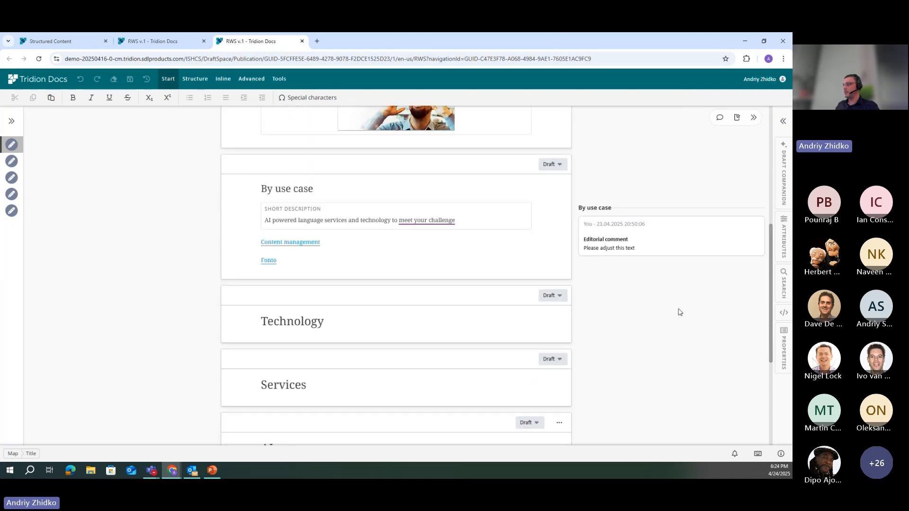
click(779, 359)
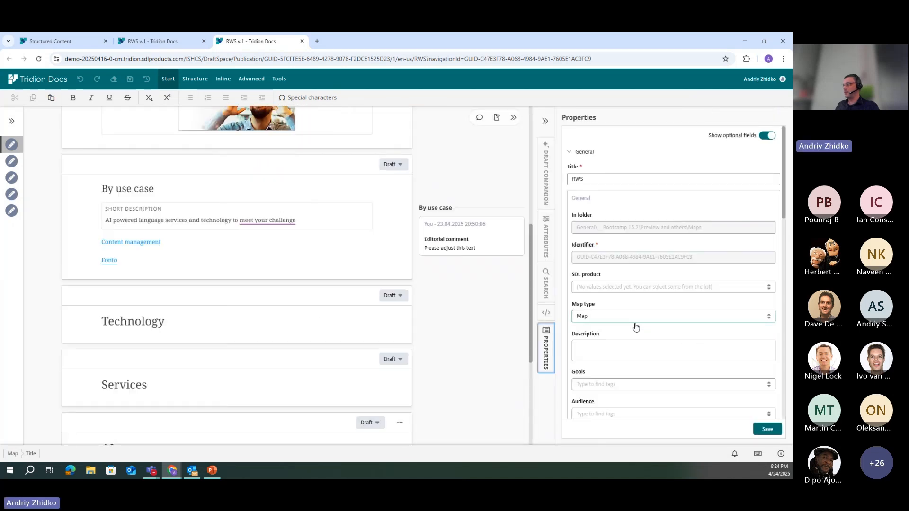
scroll(634, 325, down, 3)
scroll(635, 326, down, 1)
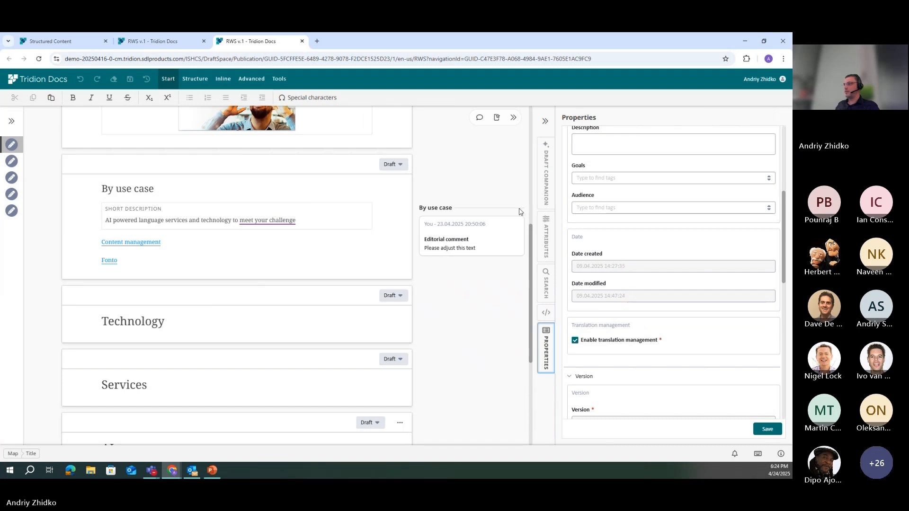
scroll(503, 202, up, 1)
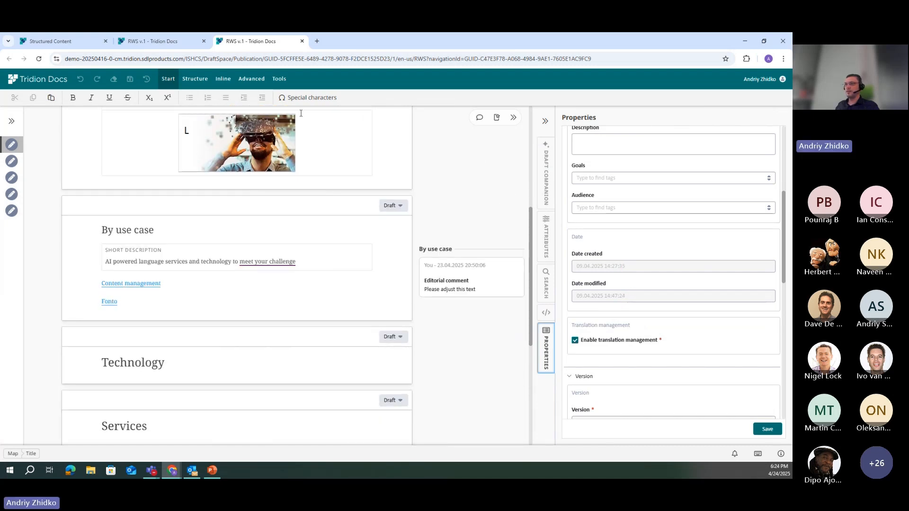
Examine the created and modified dates in the RWS publication's properties in Structured Content, and close the Review Space browser tab
click(60, 46)
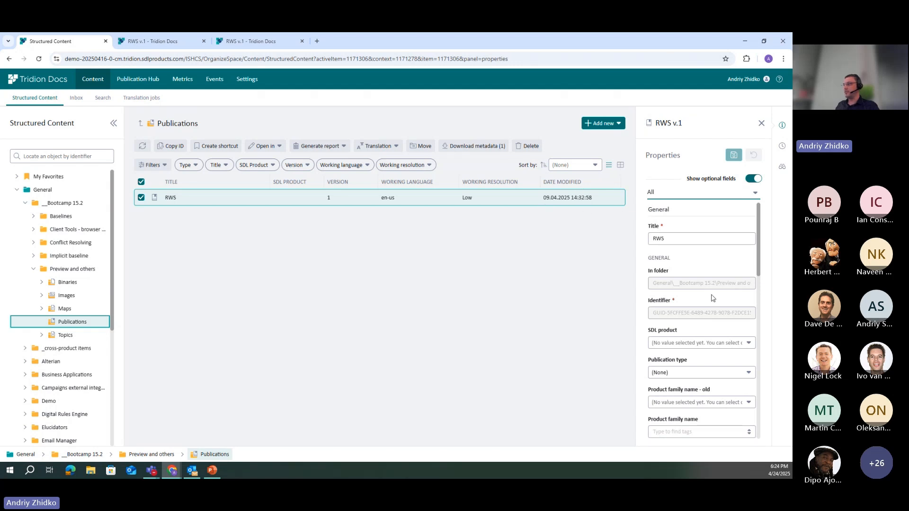
scroll(713, 298, down, 4)
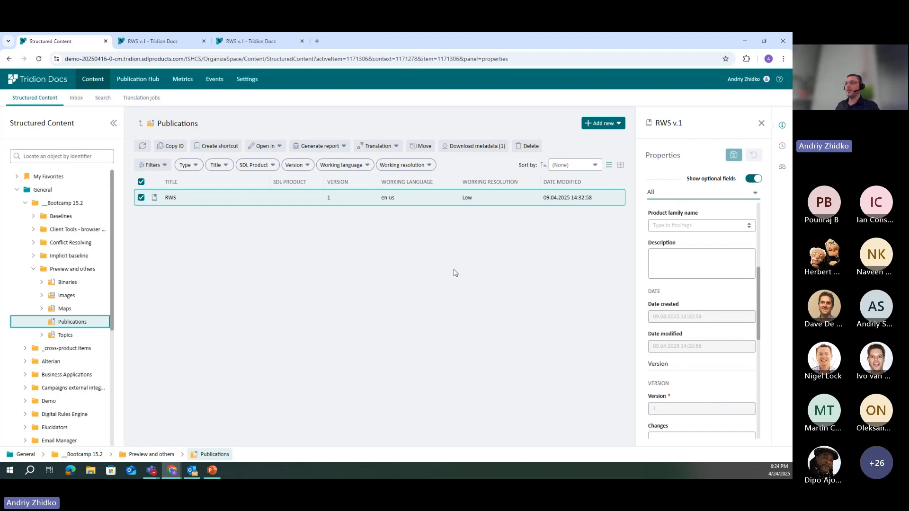
click(272, 43)
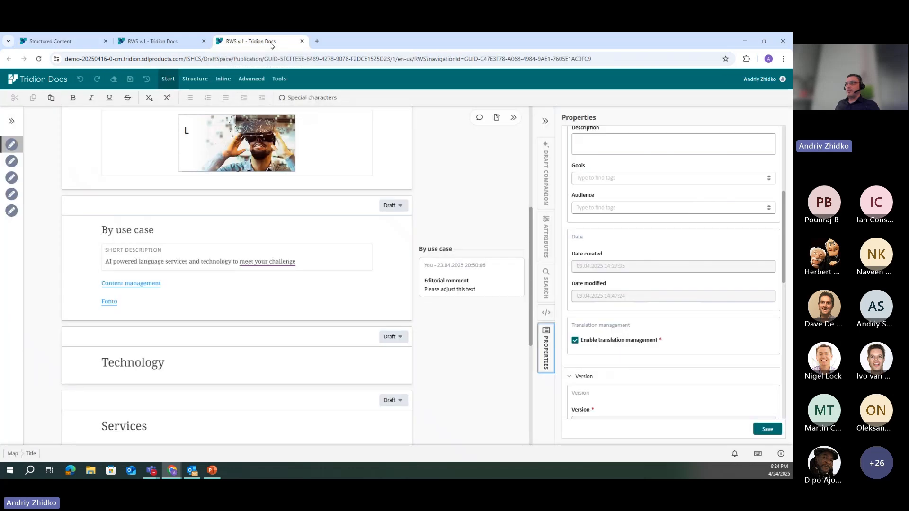
click(198, 41)
click(204, 41)
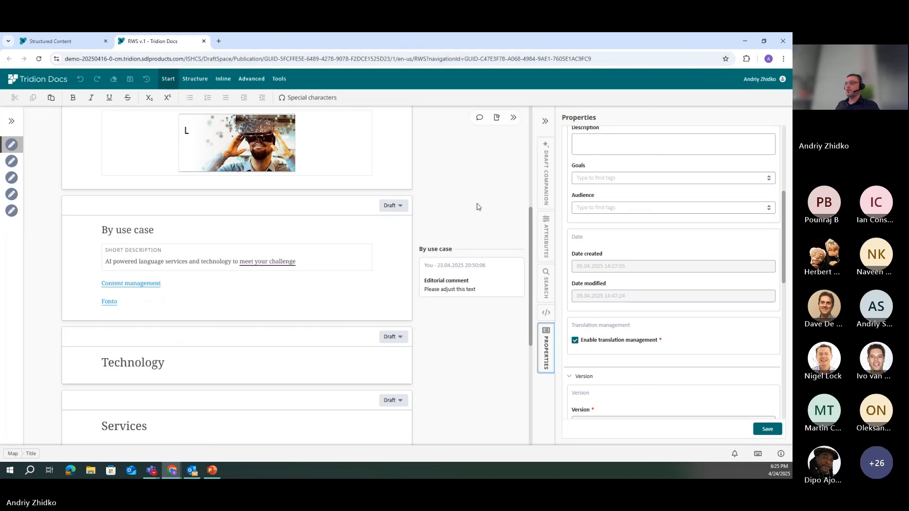
Review the RWS map's optional properties in Draft Space and turn off the display of optional fields
scroll(646, 283, up, 5)
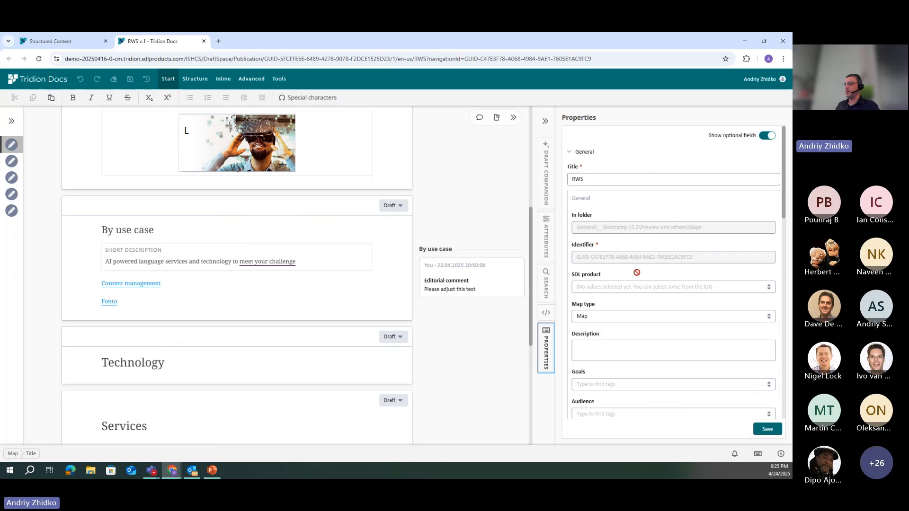
scroll(635, 301, down, 4)
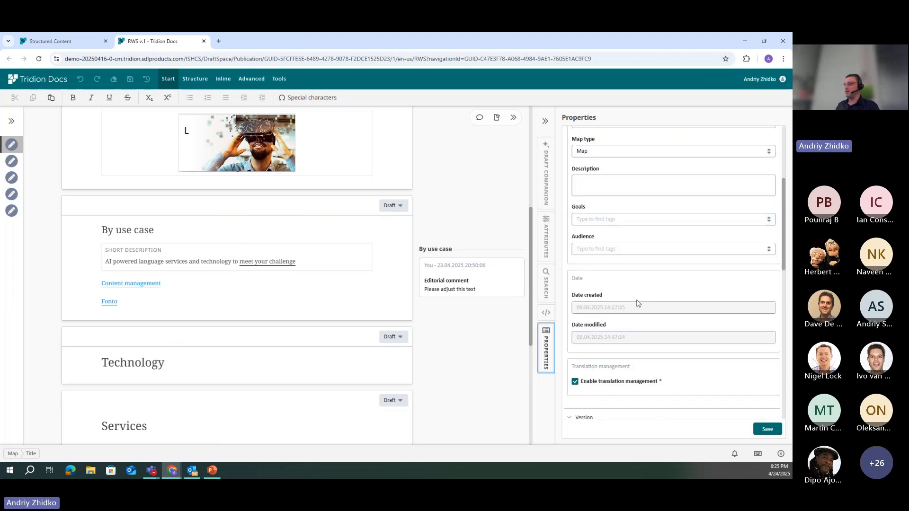
scroll(637, 303, up, 5)
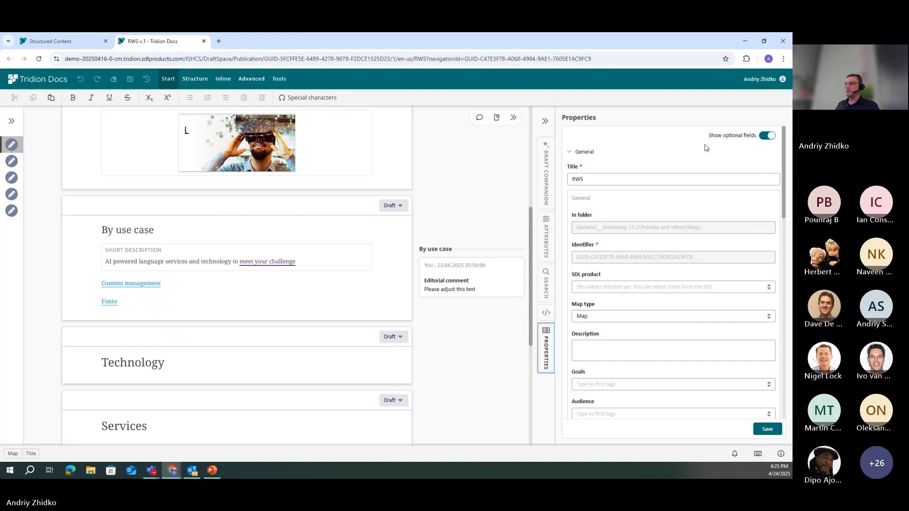
click(767, 136)
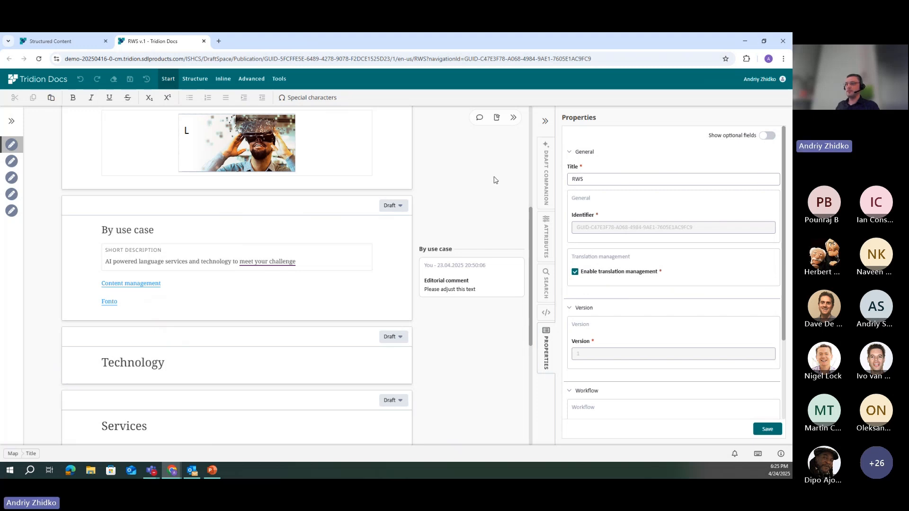
Start inserting a new component into the RWS map, choosing the General > __Bootcamp 15.2 > Preview and others > Topics folder
scroll(118, 203, up, 8)
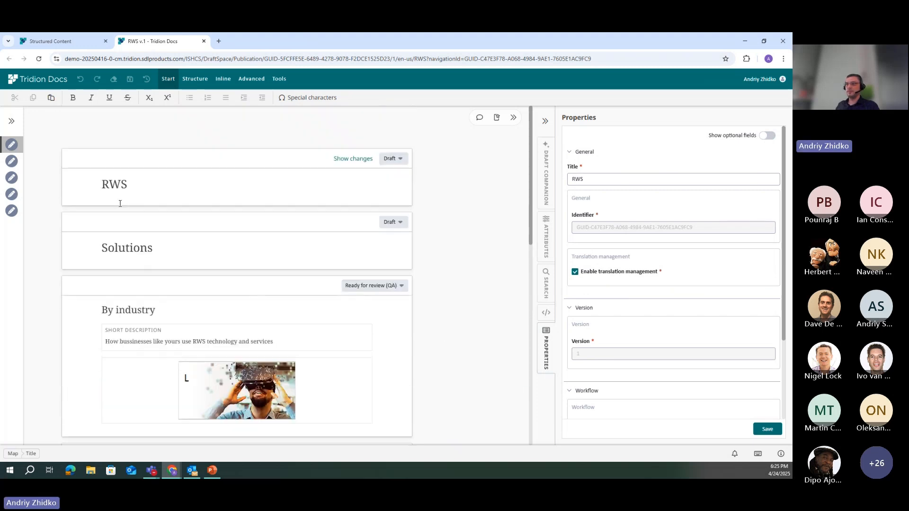
click(105, 188)
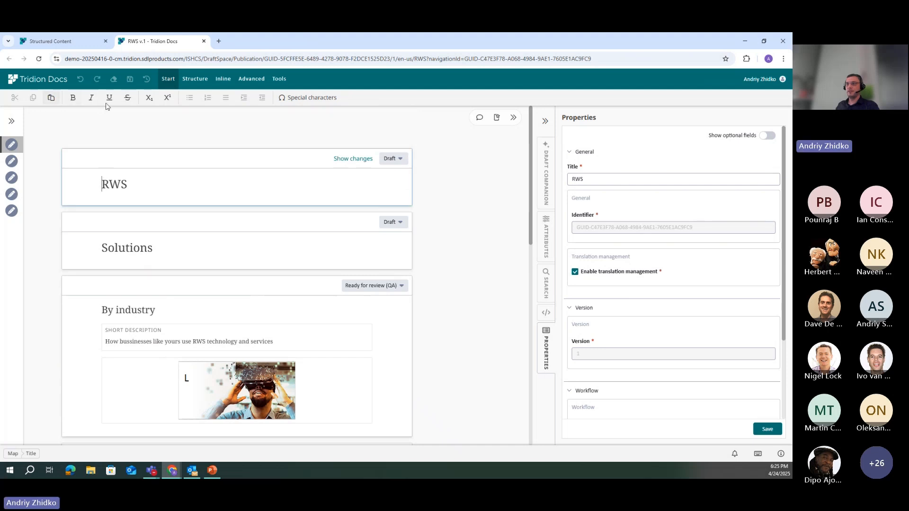
click(192, 80)
click(40, 99)
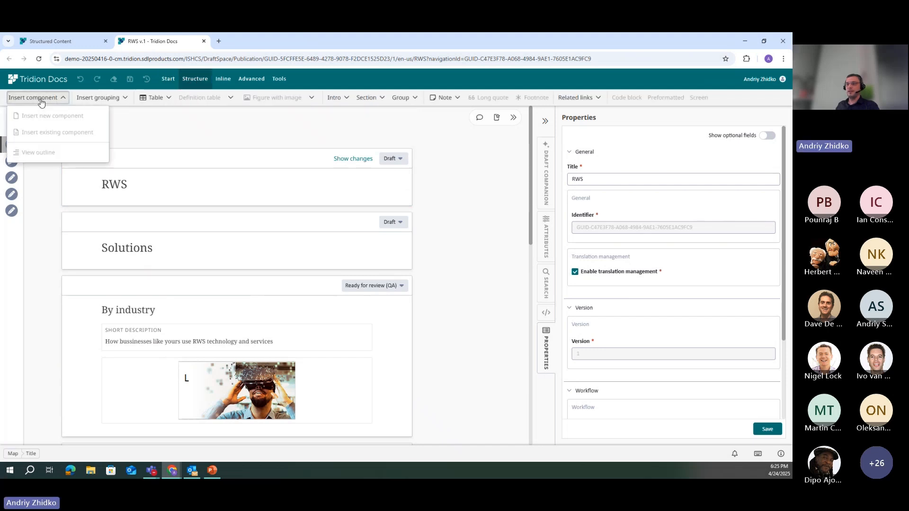
click(51, 116)
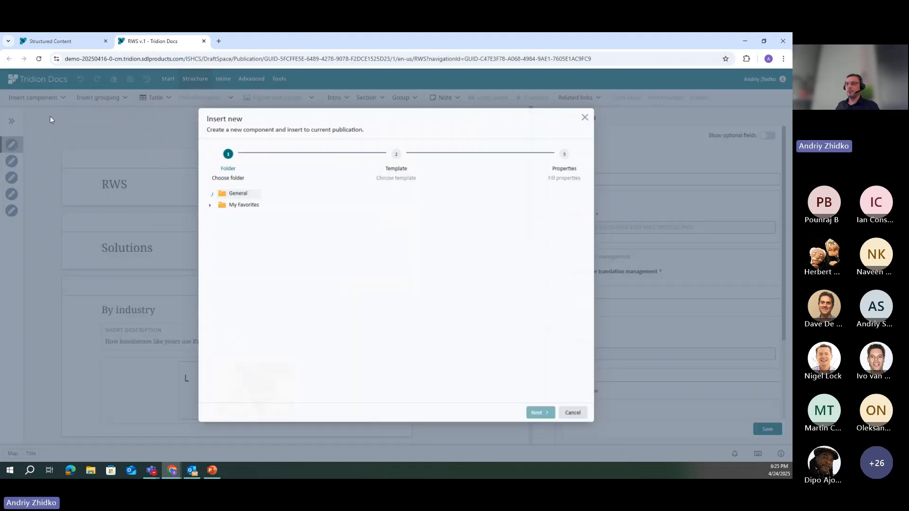
click(261, 207)
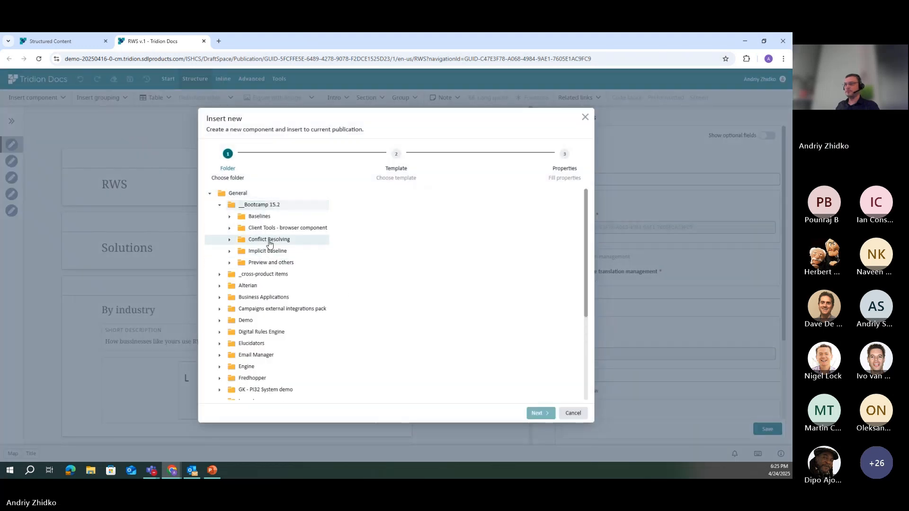
click(271, 265)
click(262, 320)
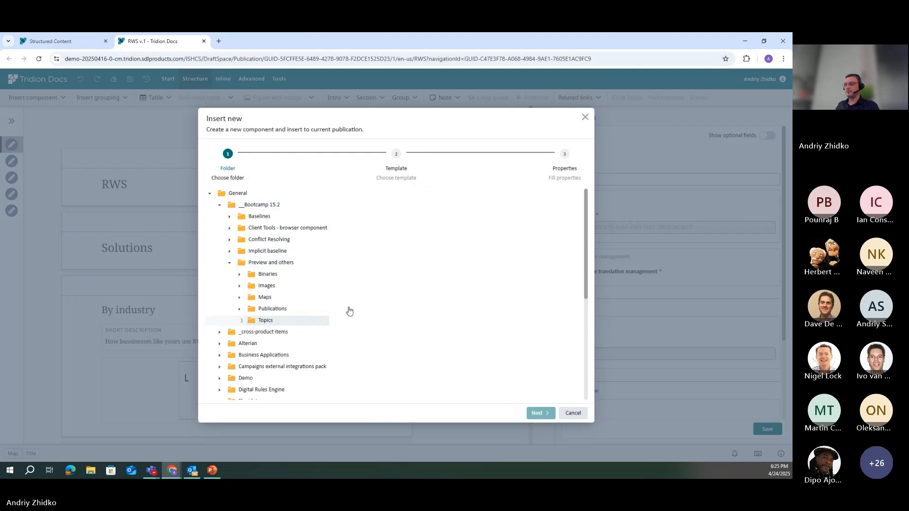
Choose the Concept template, examine the optional fields setting among the new component's properties, and cancel the insertion
click(537, 414)
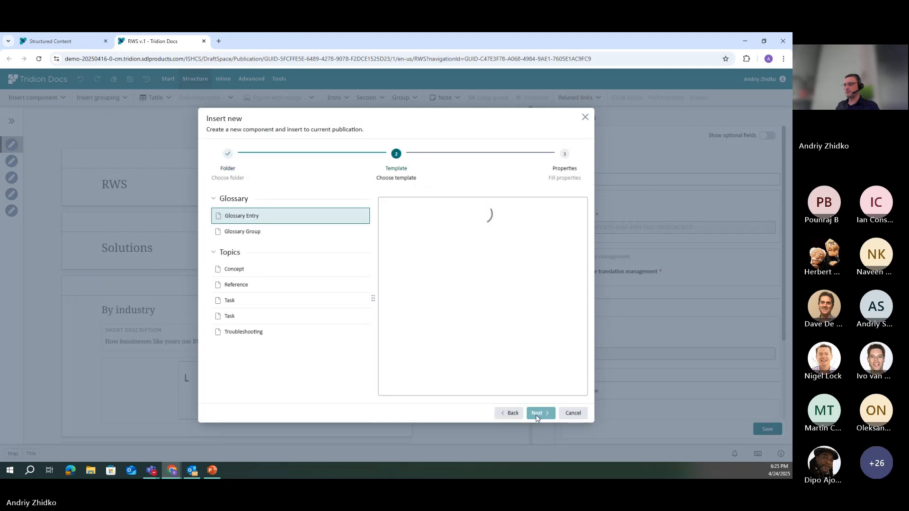
click(269, 268)
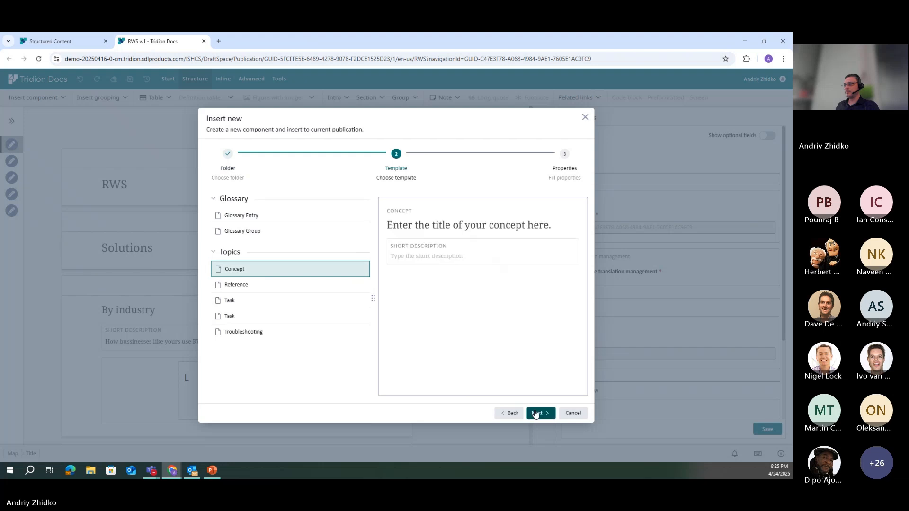
click(536, 414)
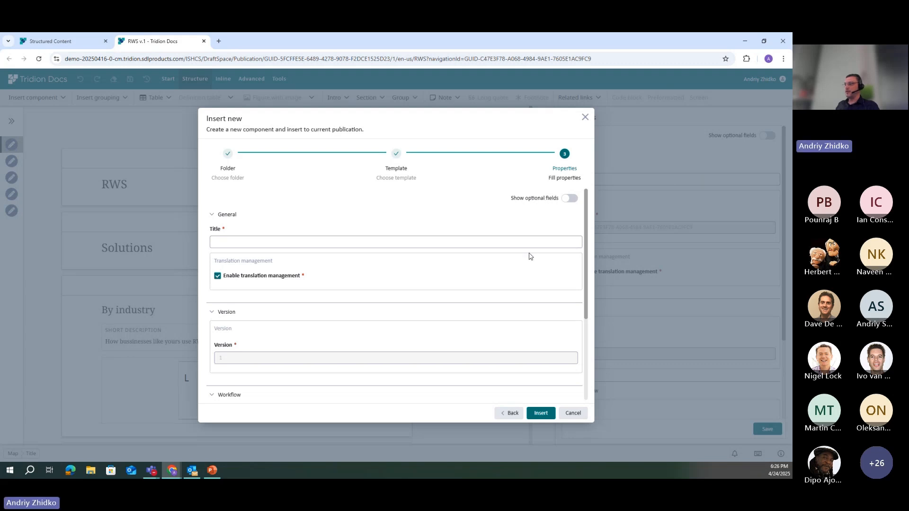
click(573, 413)
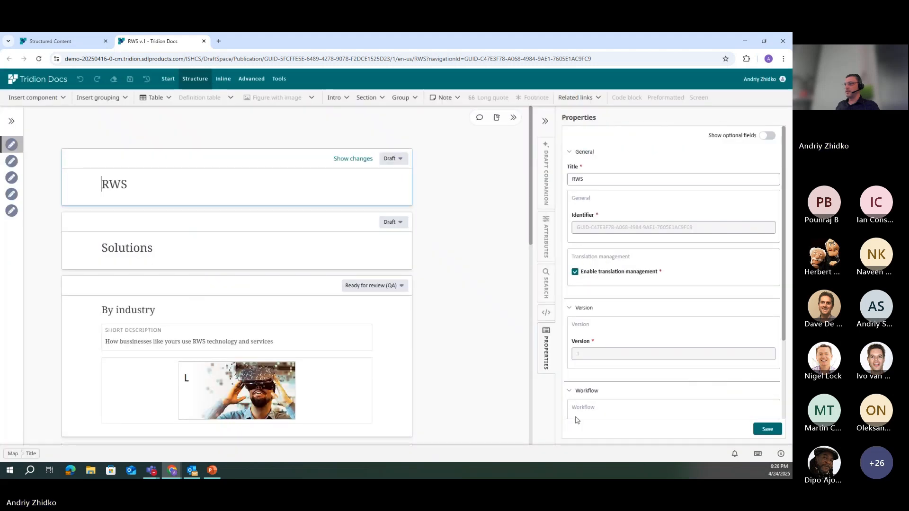
Refresh Structured Content to check the optional fields setting for the RWS publication, and return to Draft Space with the map's properties collapsed
click(78, 45)
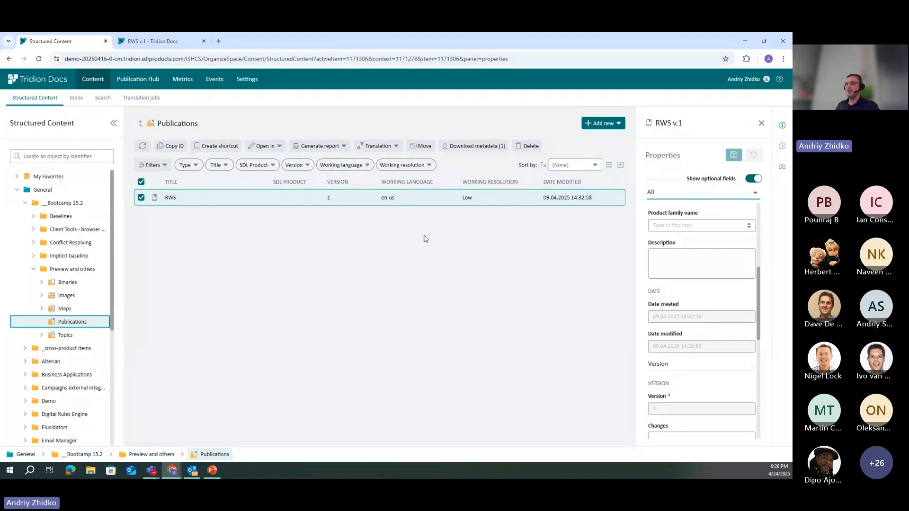
click(39, 60)
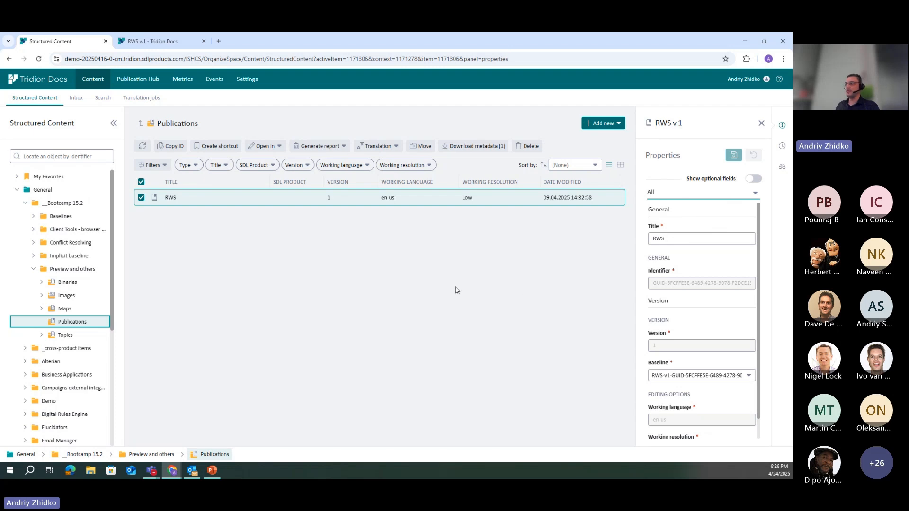
click(164, 43)
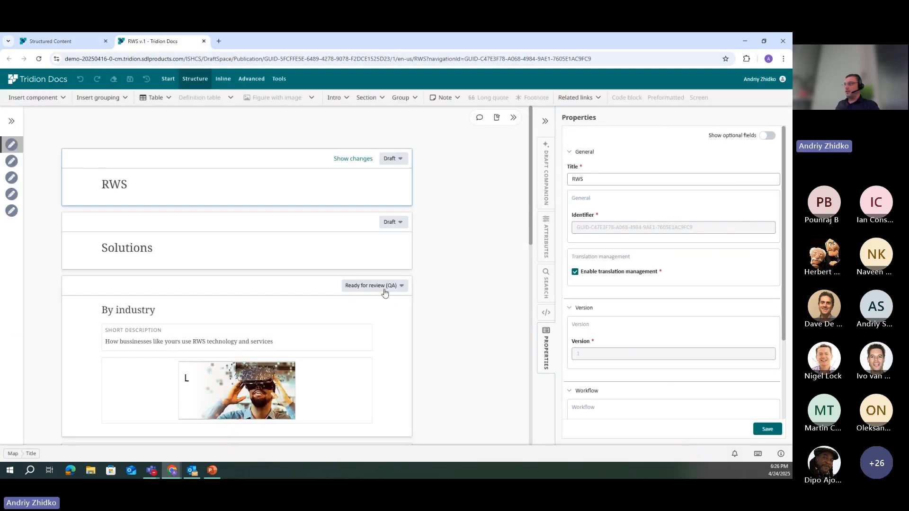
click(545, 121)
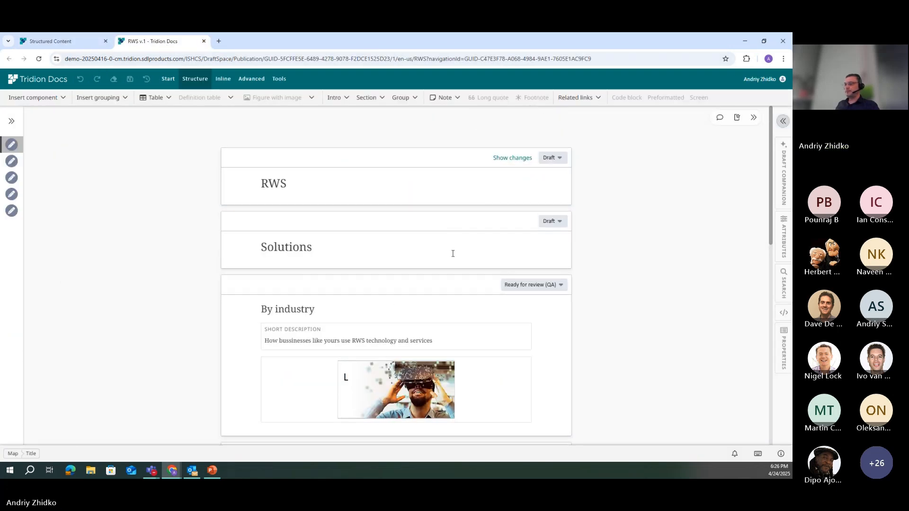
Examine the options available for the By industry image, including View image in review resolution, and dismiss them
scroll(452, 251, down, 3)
scroll(455, 256, up, 1)
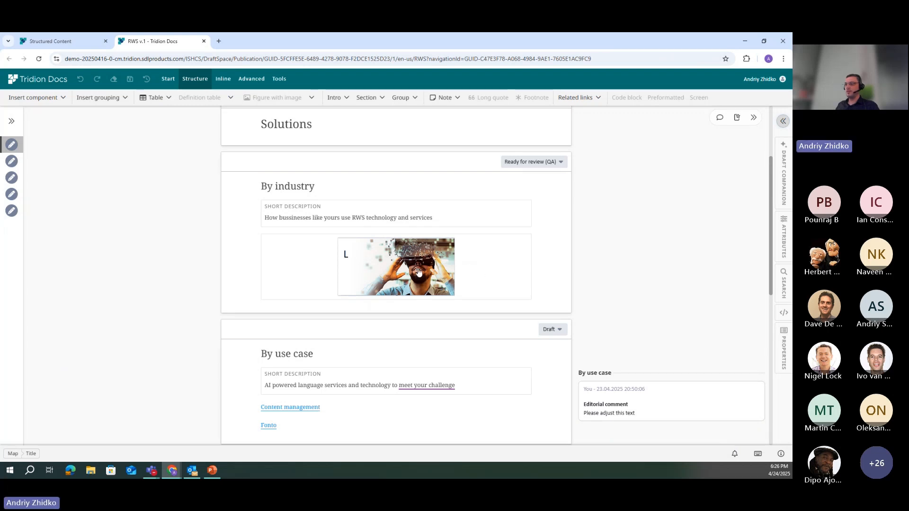
right_click(403, 272)
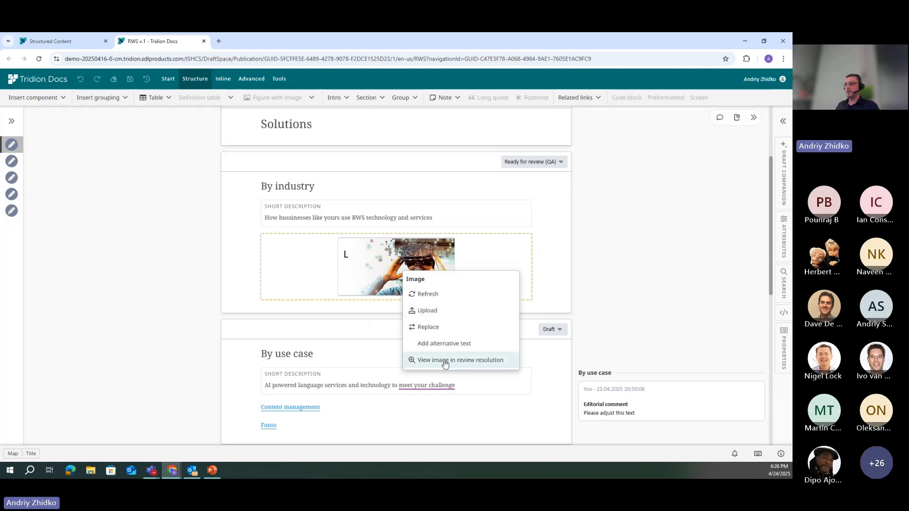
click(537, 231)
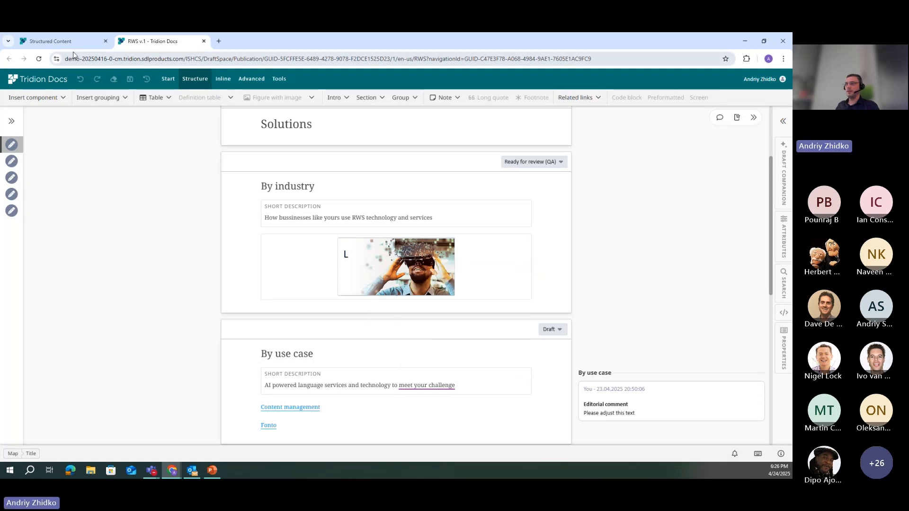
Open the Collective Spaces XML settings and examine the review resolution configured there
click(69, 42)
click(245, 80)
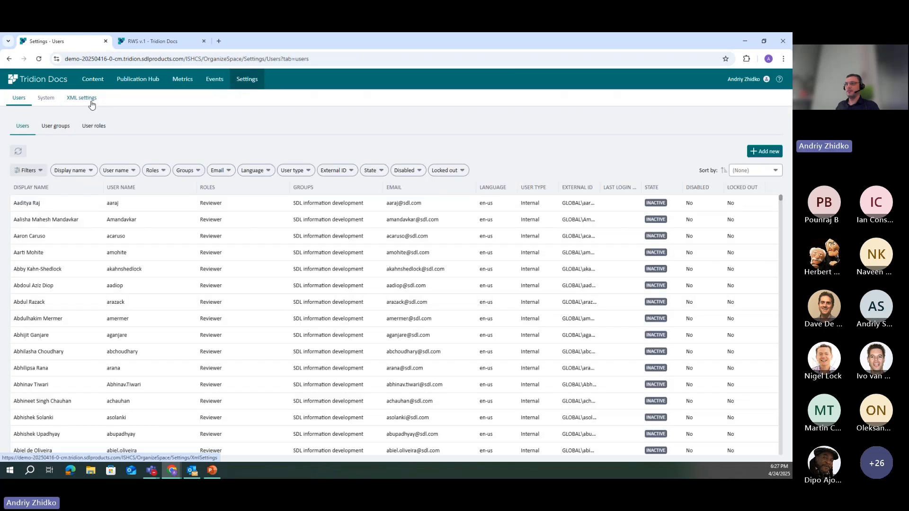
click(91, 103)
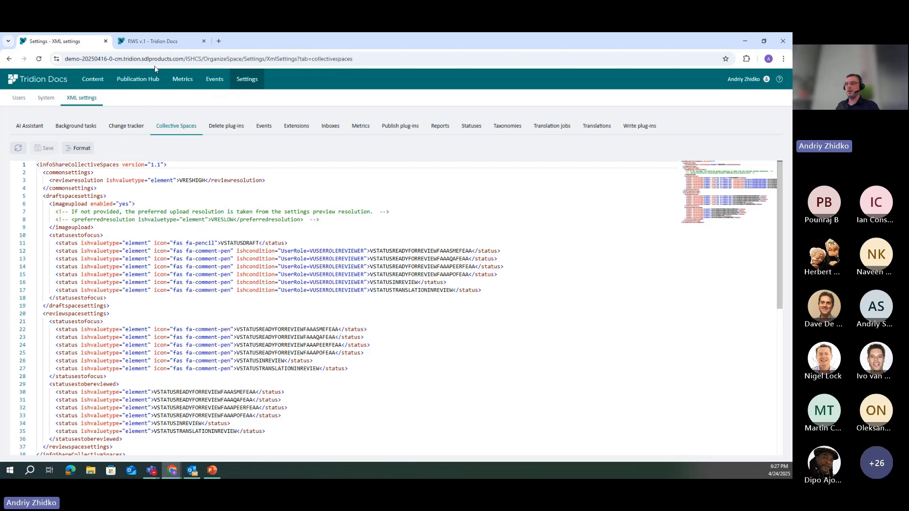
Return to the RWS publication in Draft Space and view the By industry image in review resolution
click(156, 41)
right_click(405, 268)
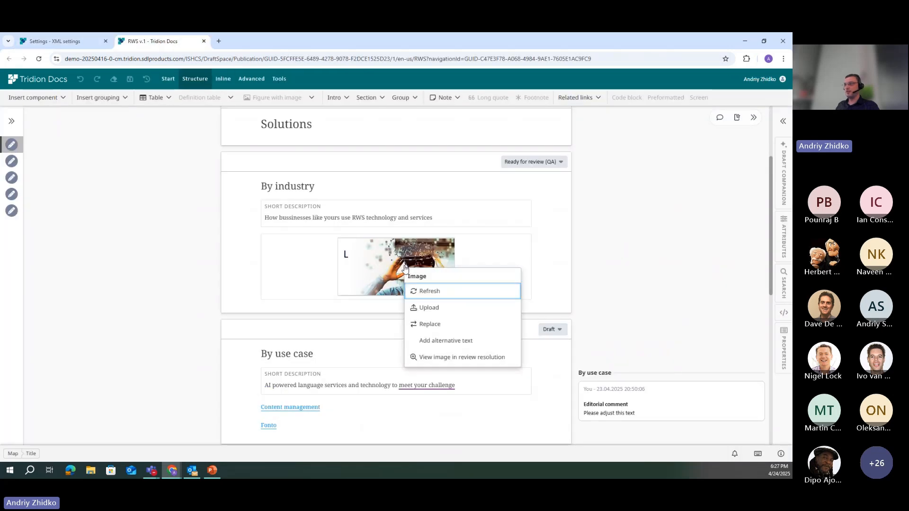
click(441, 358)
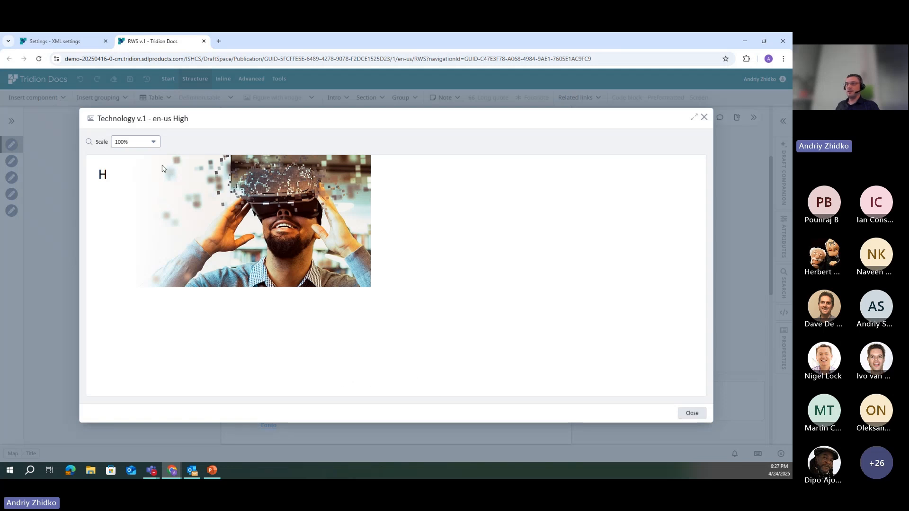
Examine the high-resolution image at 50%, 100% and 125% scale, and close the image viewer
click(136, 142)
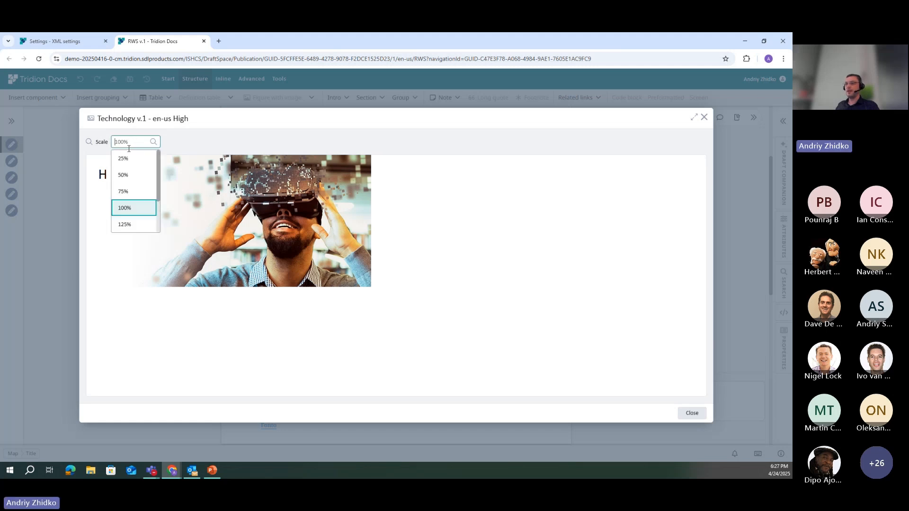
click(125, 176)
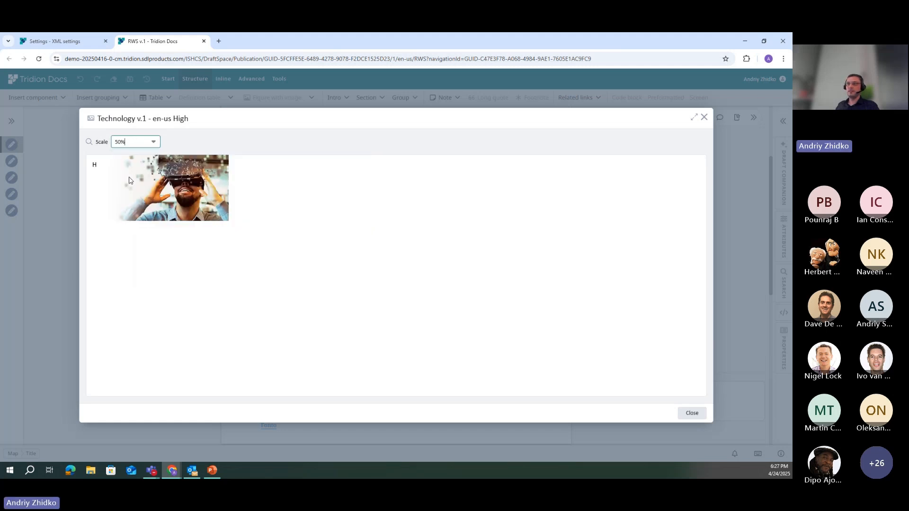
click(135, 142)
click(124, 207)
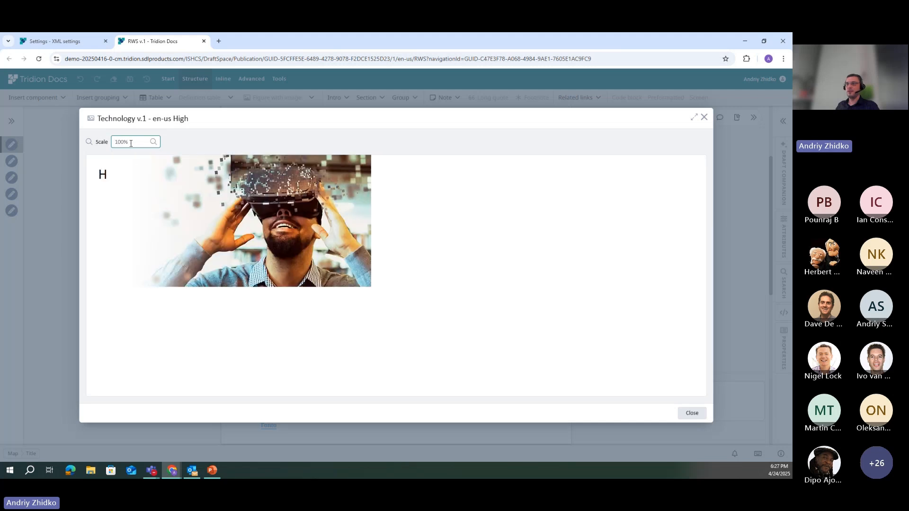
click(131, 143)
click(126, 185)
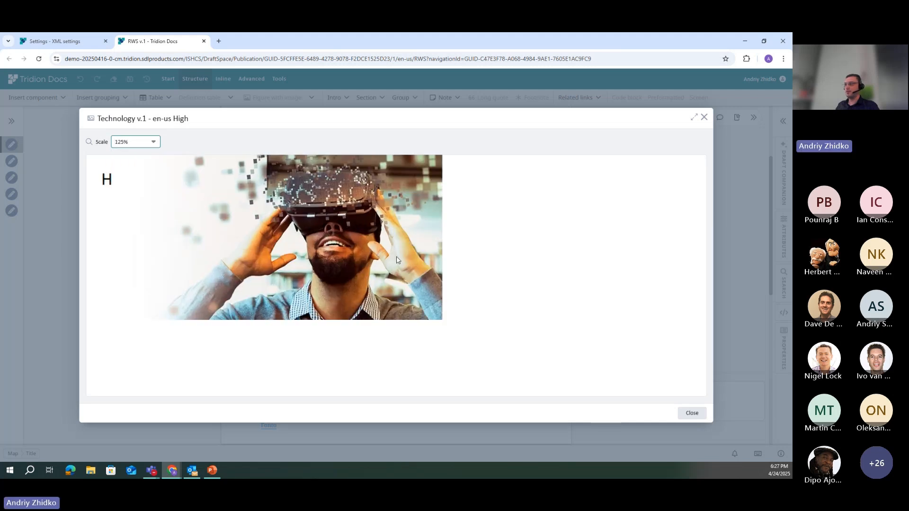
click(692, 413)
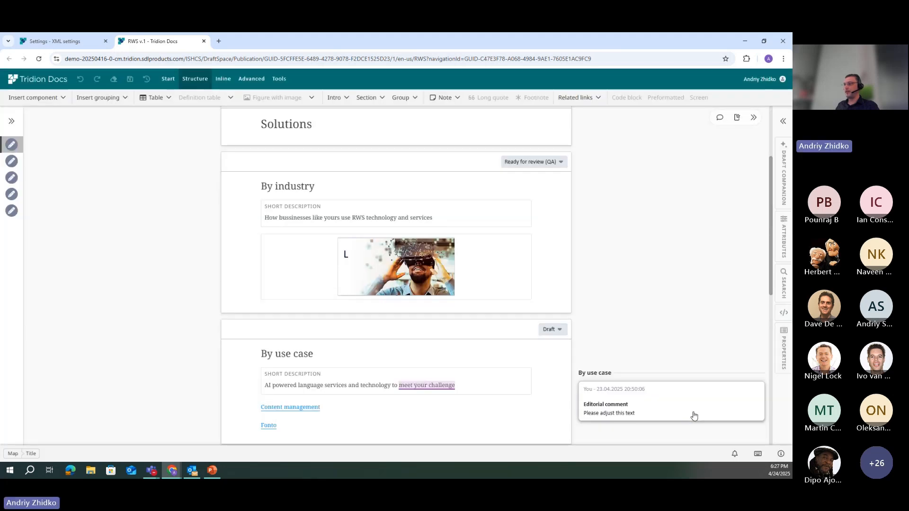
Leave the XML settings for the Content area and switch to the presentation slides on implicit baseline update
click(59, 39)
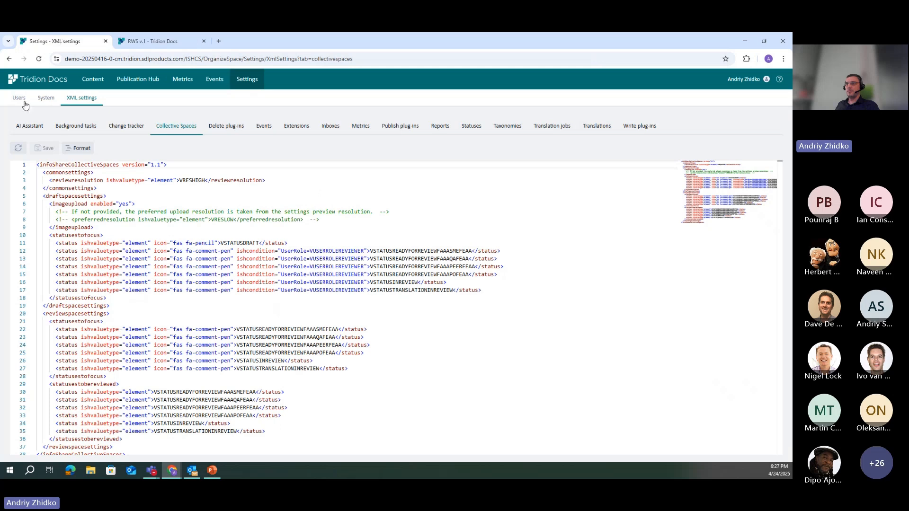
click(93, 82)
key(alt+Tab)
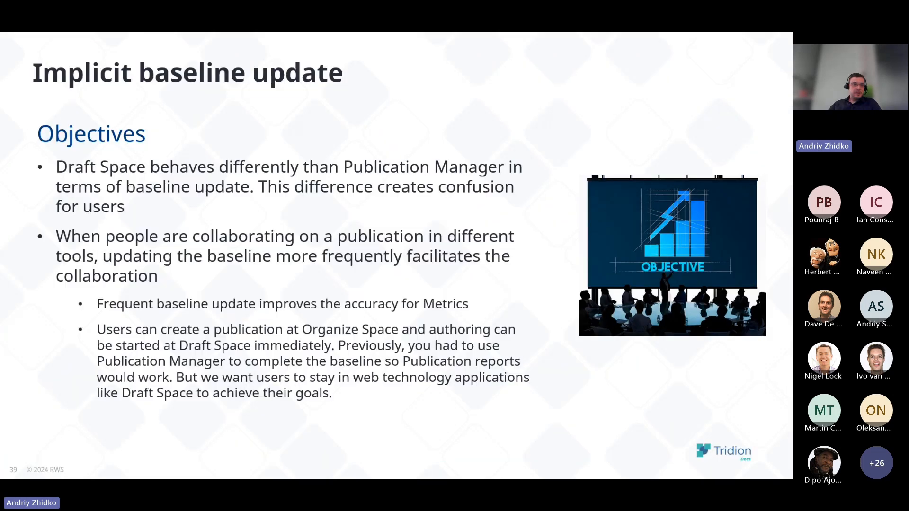
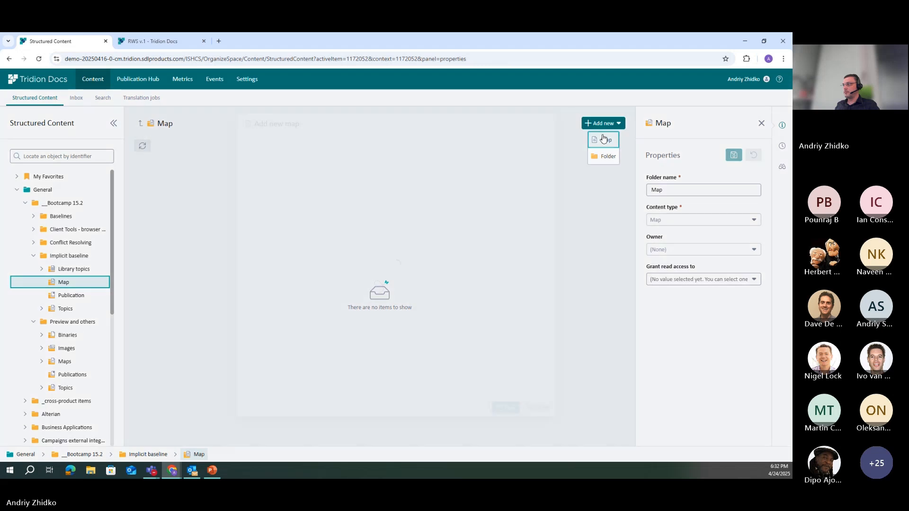
Create a map of type Map titled "My demo map" in the Implicit baseline Map folder
click(278, 179)
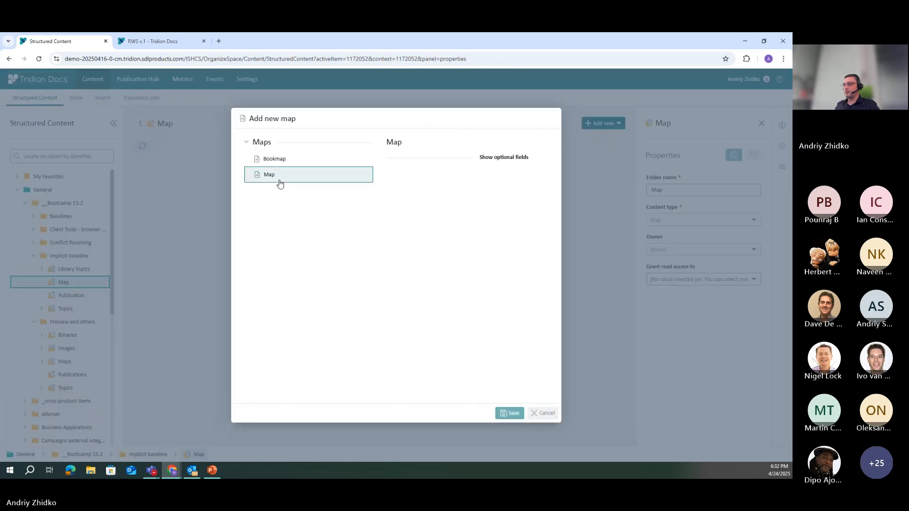
click(409, 221)
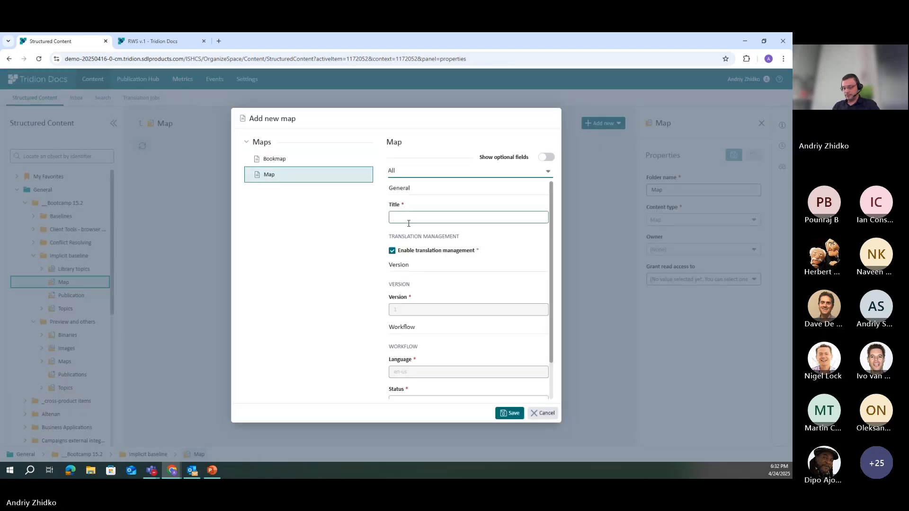
text(My demo map)
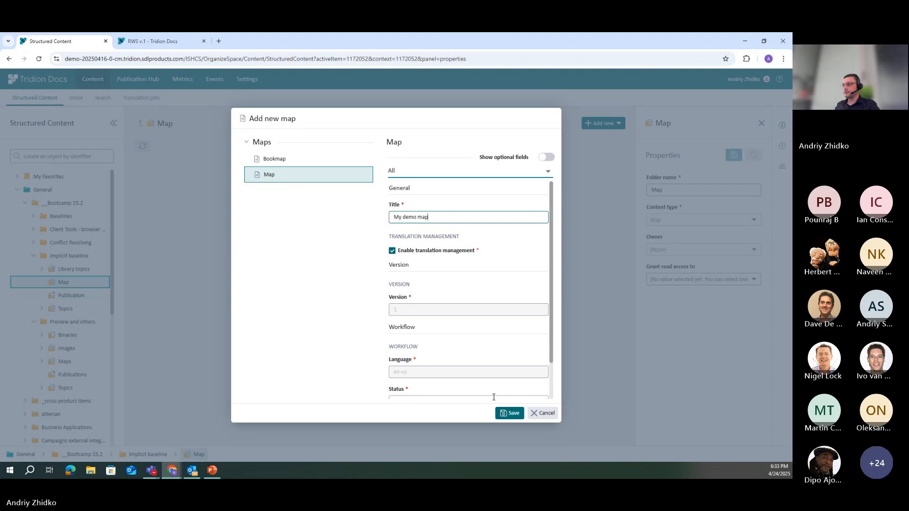
click(512, 413)
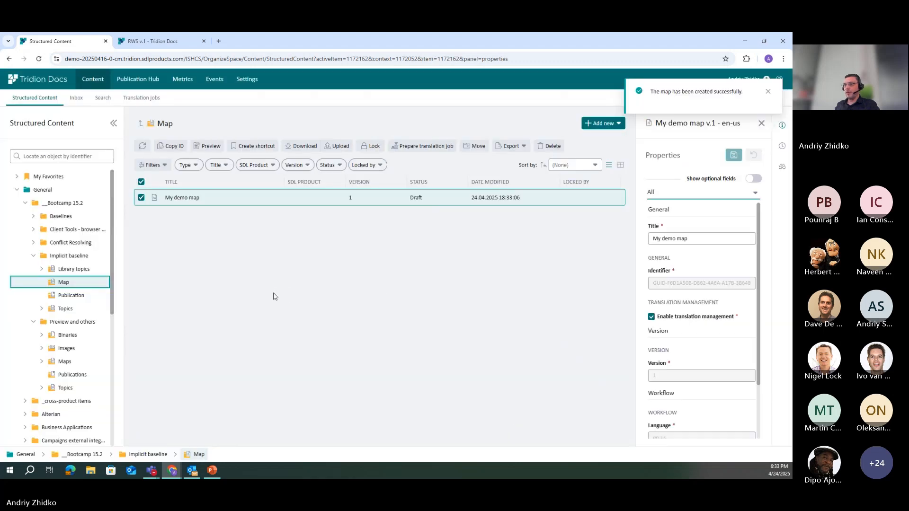
Create a Concept library file titled "Library topic" in the Library topics folder under Implicit baseline
click(76, 270)
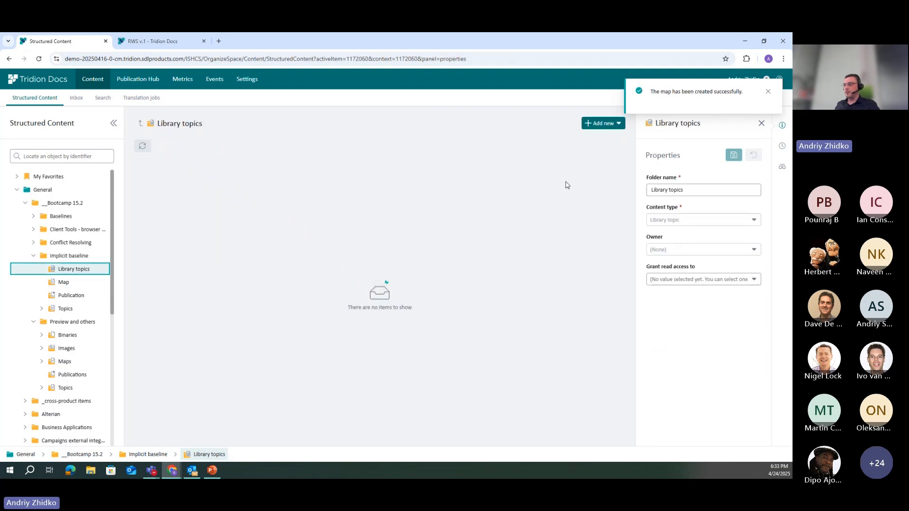
click(602, 123)
click(601, 139)
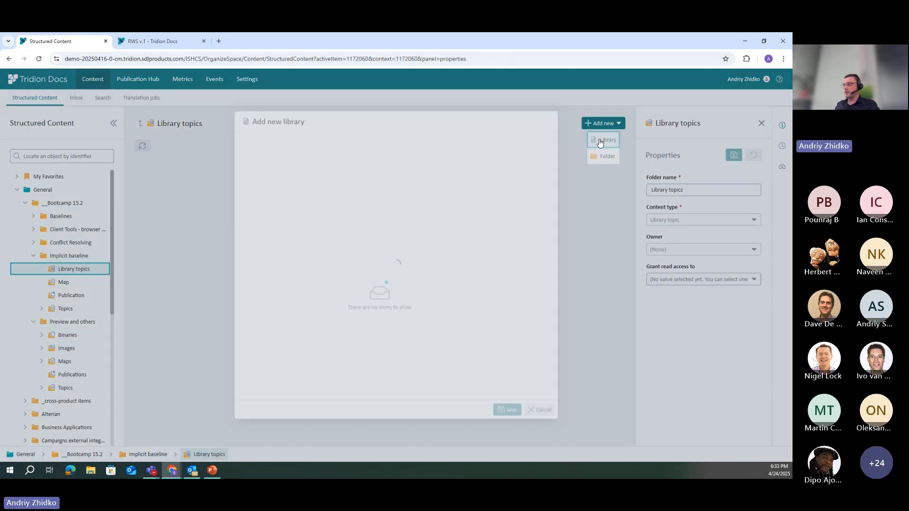
click(402, 215)
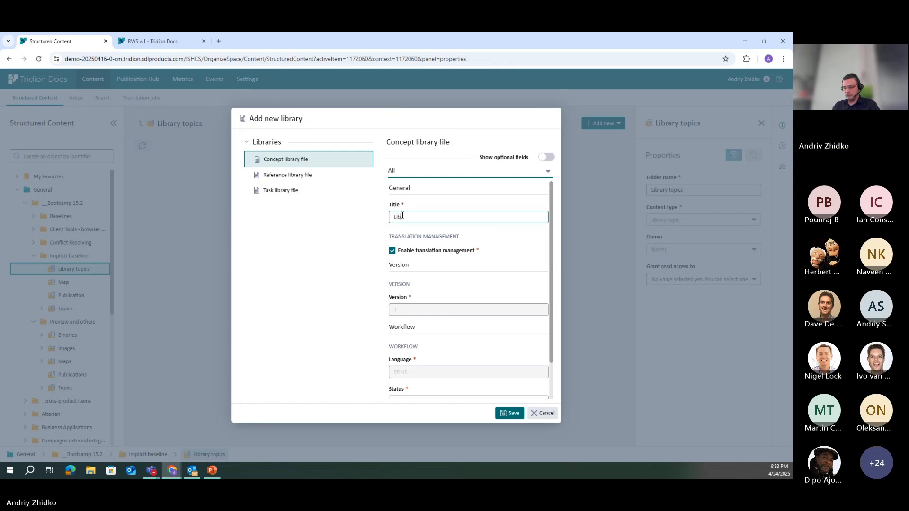
text(Library topic)
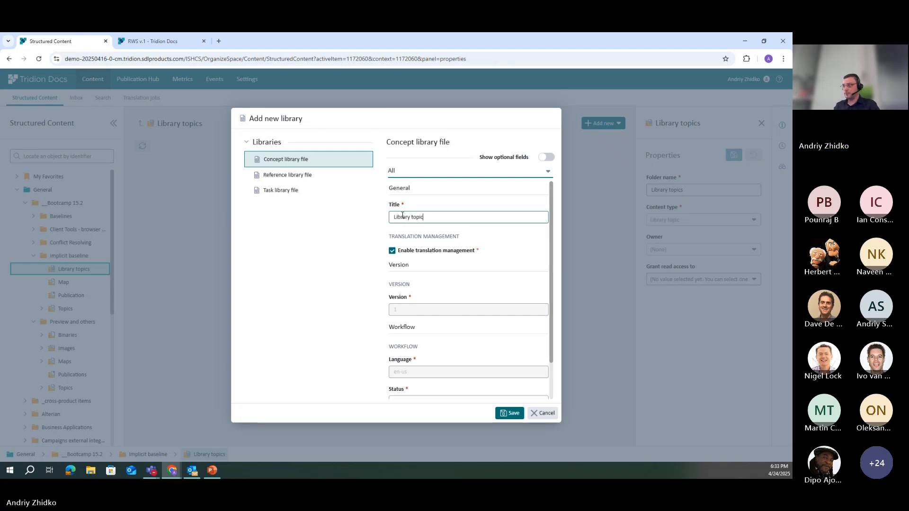
click(510, 413)
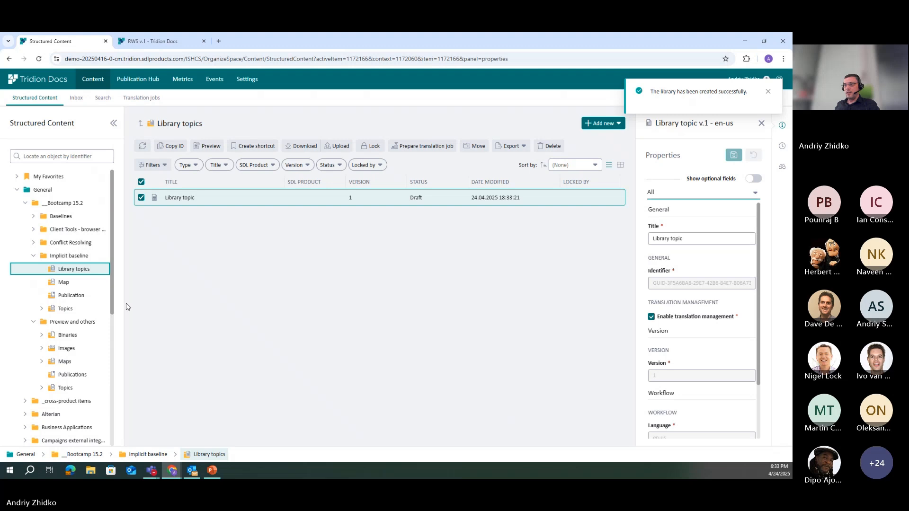
Create a Concept topic titled "My first topic" in the Topics folder under Implicit baseline
click(72, 309)
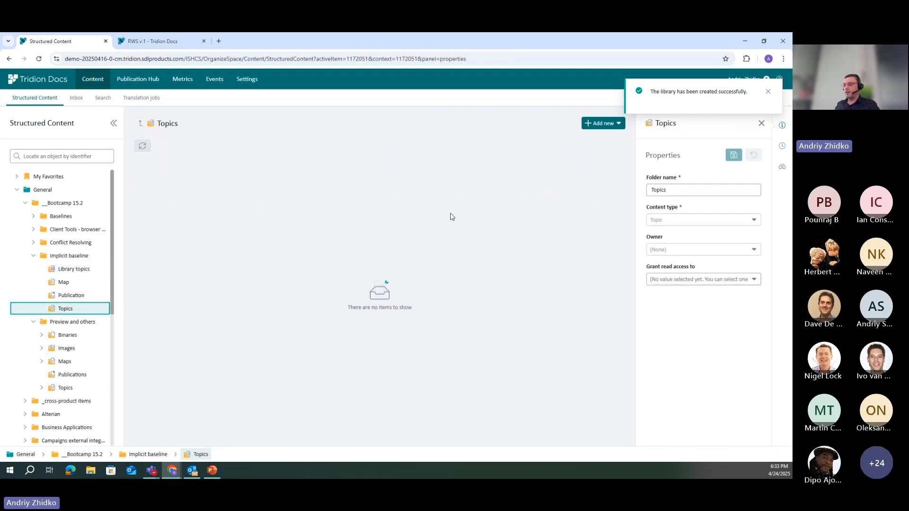
click(603, 124)
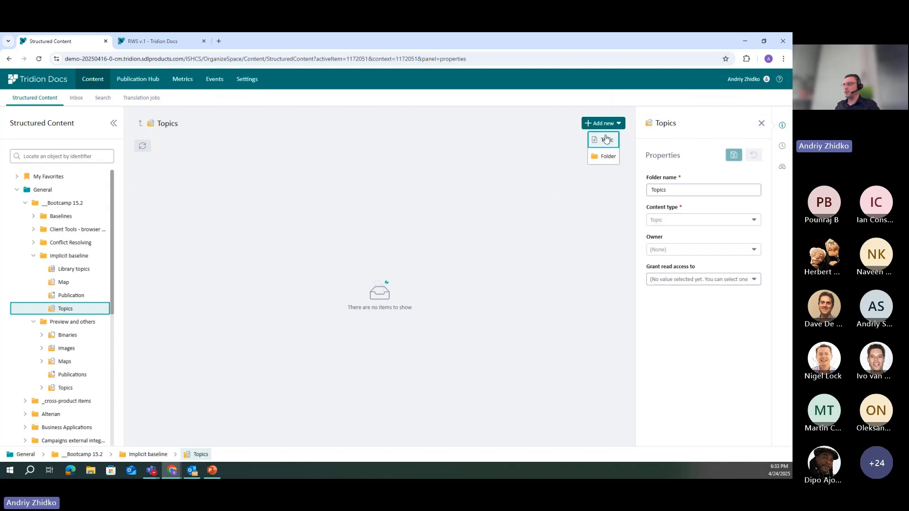
click(605, 138)
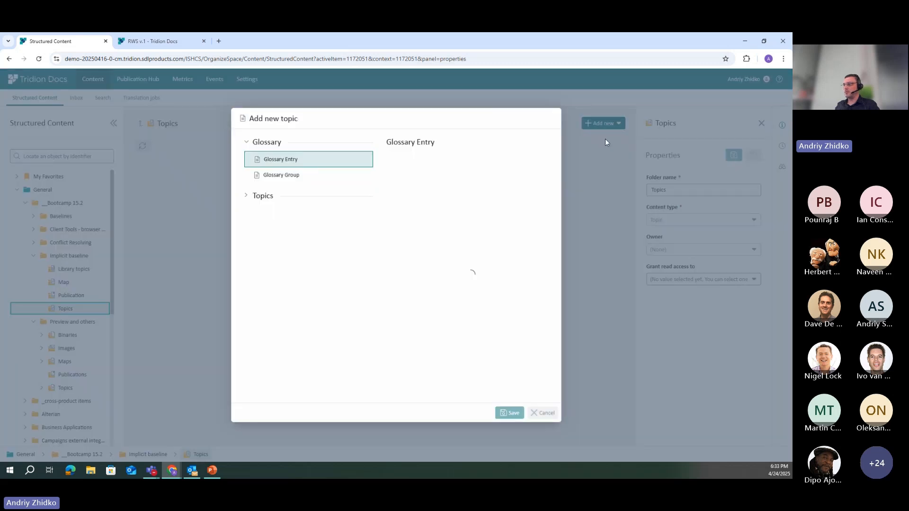
click(262, 196)
click(275, 214)
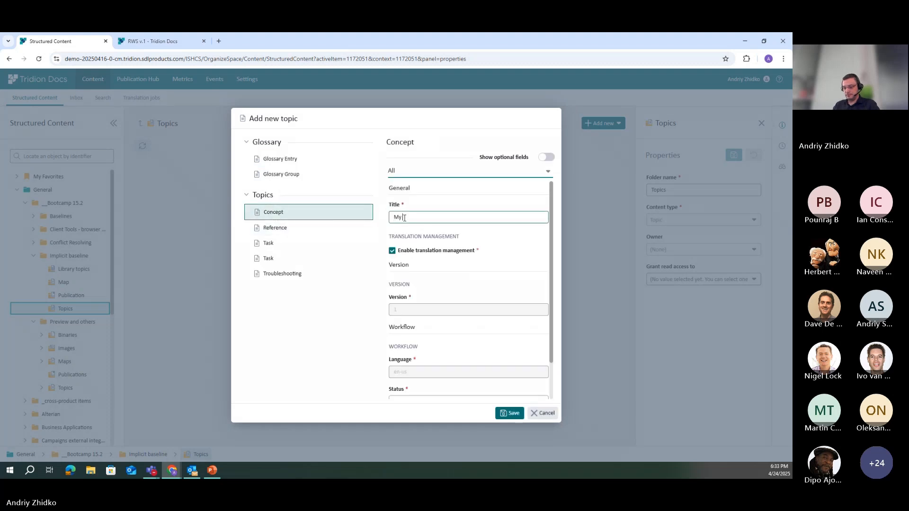
text(My first)
key(BackSpace)
key(BackSpace)
key(BackSpace)
key(BackSpace)
text(irst topic)
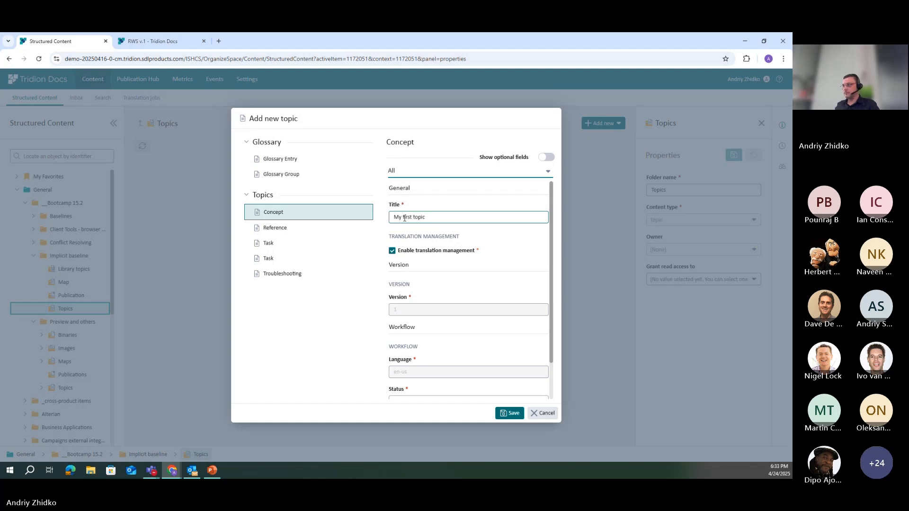
click(511, 412)
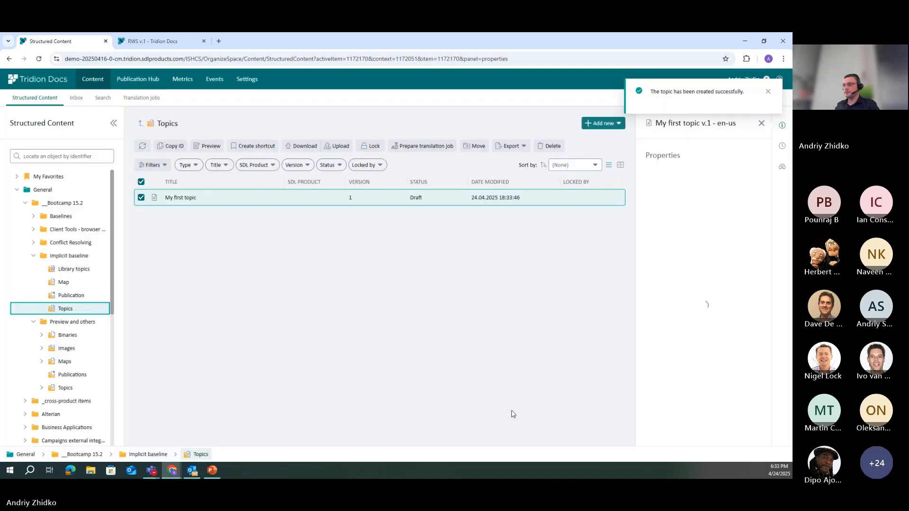
Create another Concept topic in the same Topics folder, titled "My second topic"
click(600, 124)
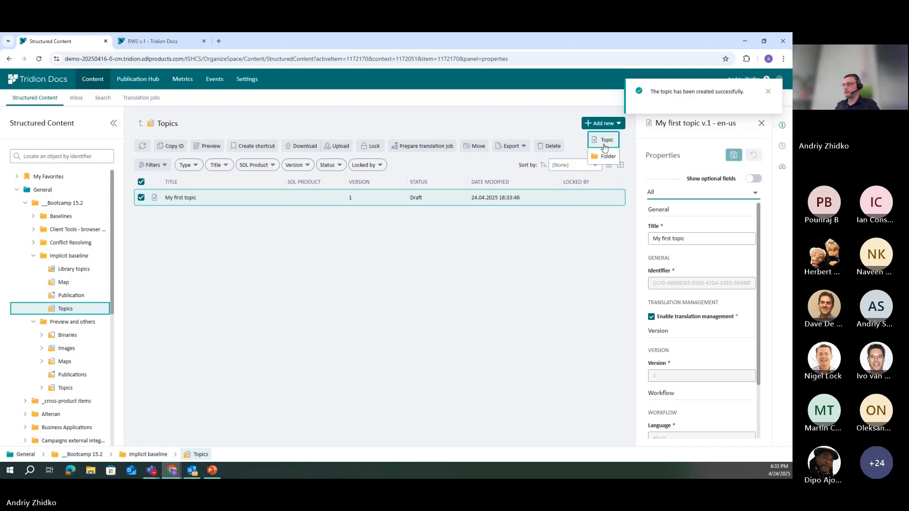
click(604, 144)
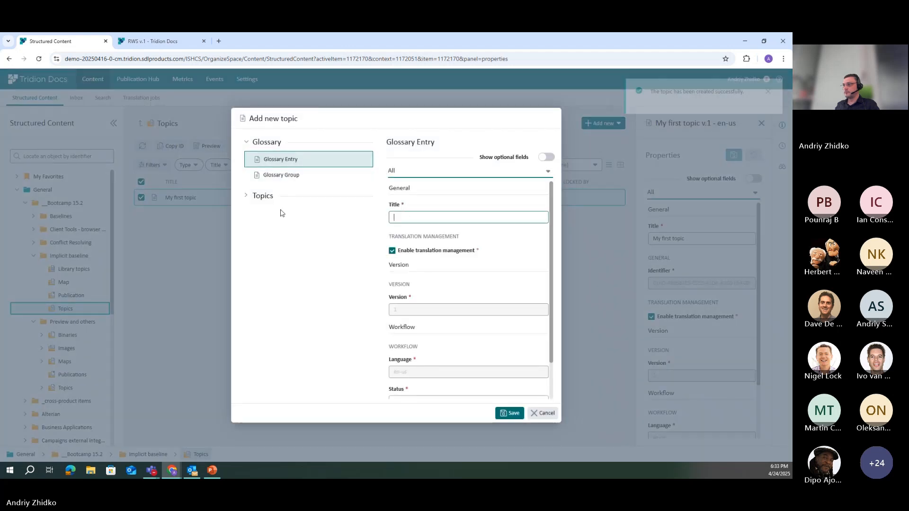
click(253, 196)
click(264, 213)
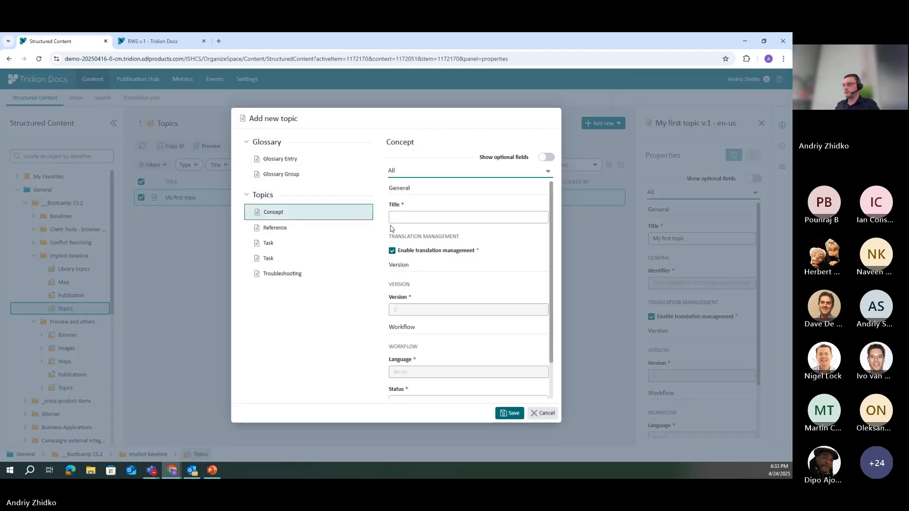
click(397, 218)
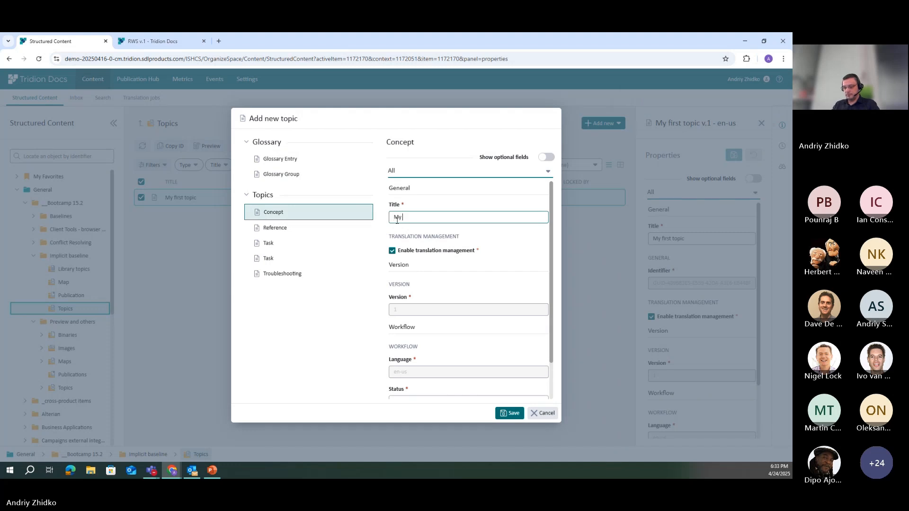
text(My second topic)
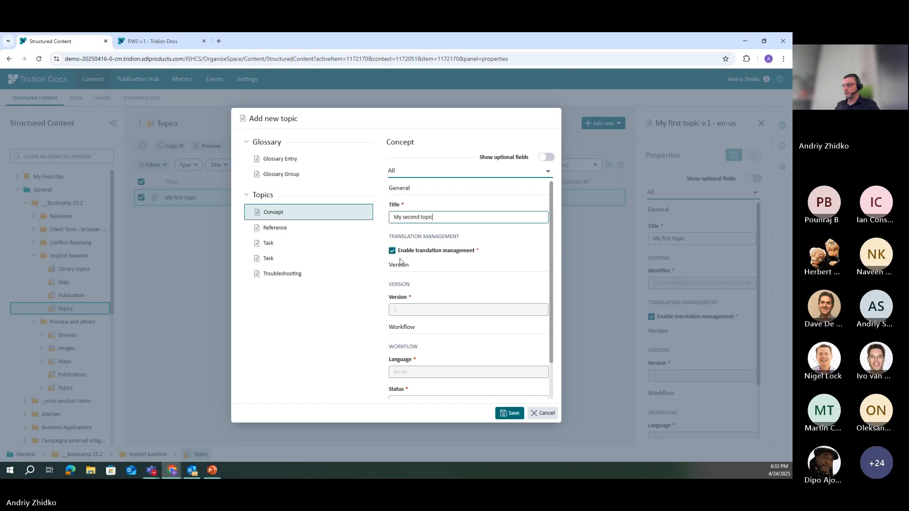
click(508, 413)
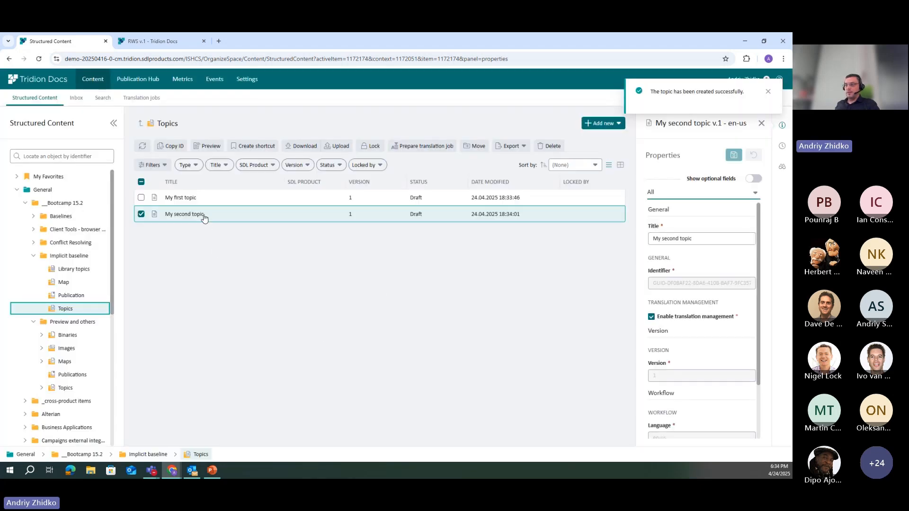
Add a new version to "My second topic" with its title kept, and return to the Topics folder
double_click(204, 217)
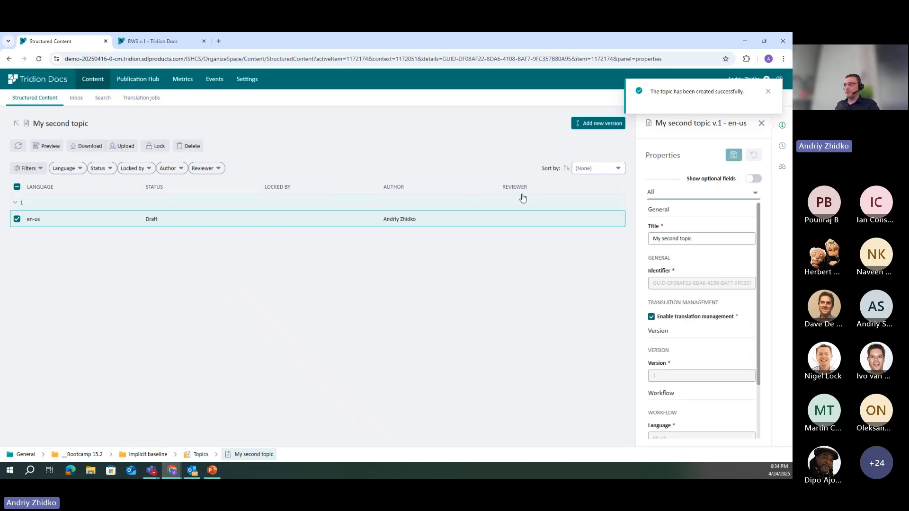
click(596, 130)
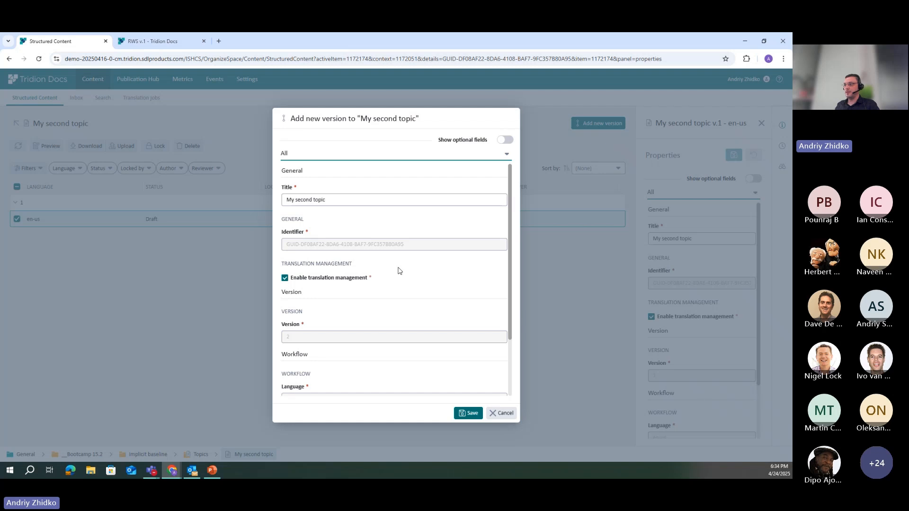
click(467, 413)
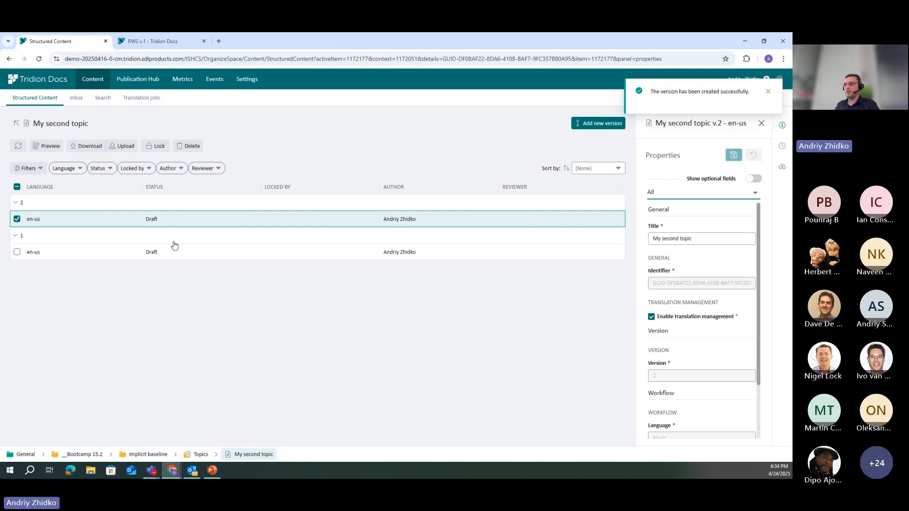
click(17, 125)
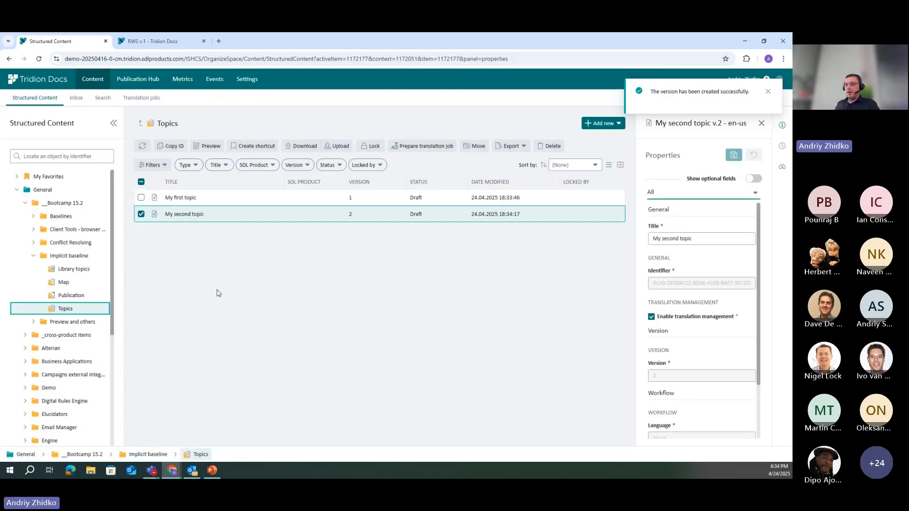
Assign "My demo map" from the Map folder as the map of "My demo publication", with optional property fields shown
click(71, 295)
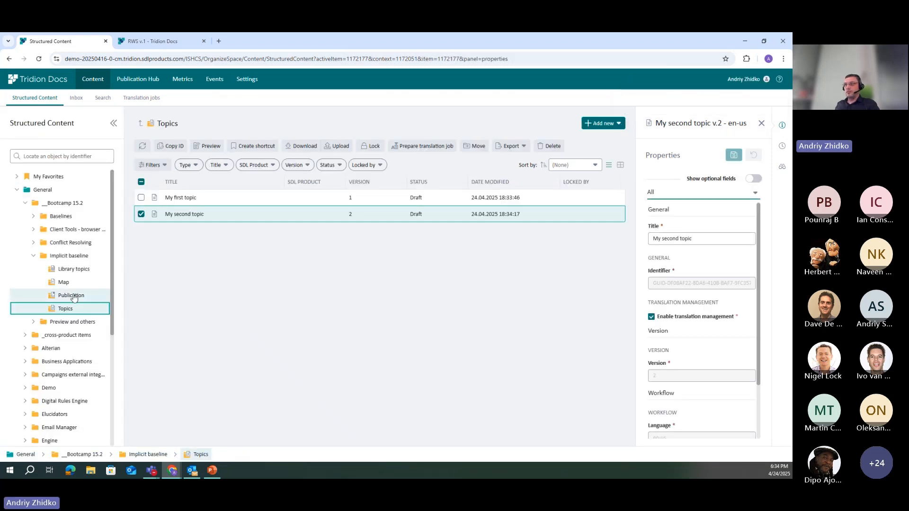
click(234, 202)
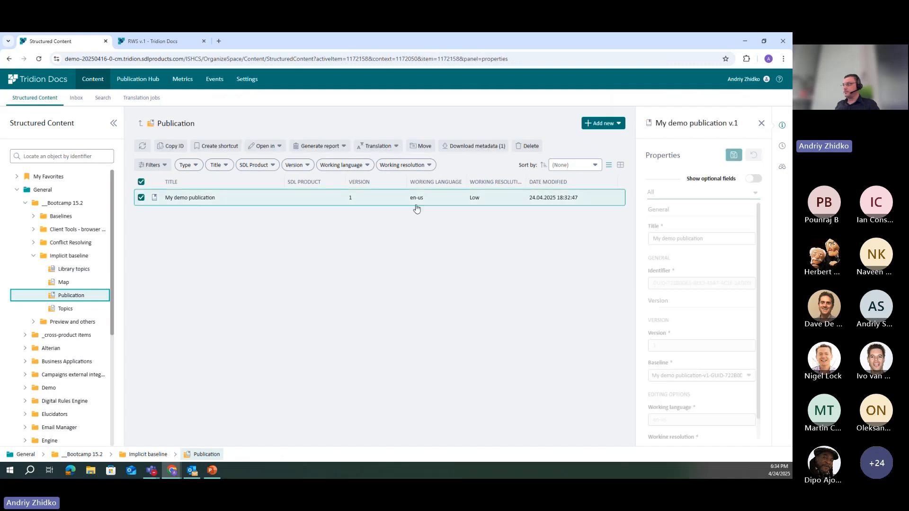
click(753, 178)
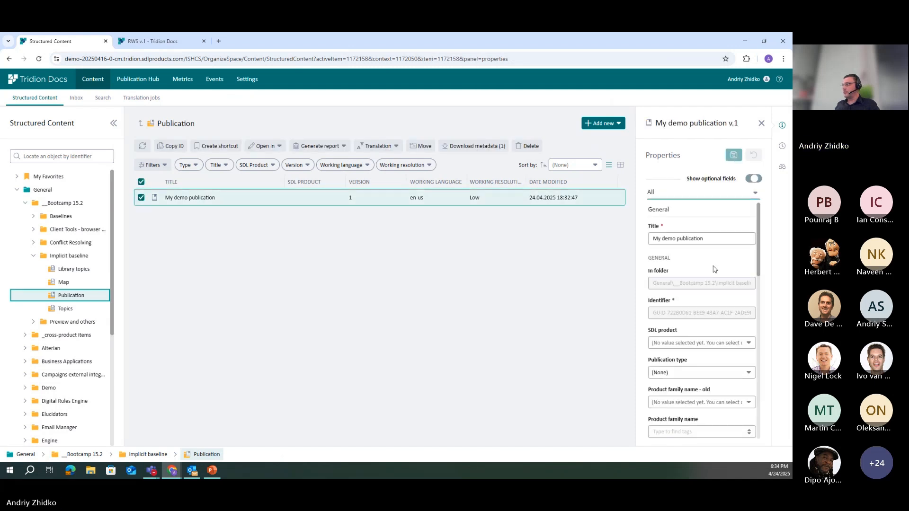
scroll(715, 294, down, 1)
scroll(714, 307, down, 8)
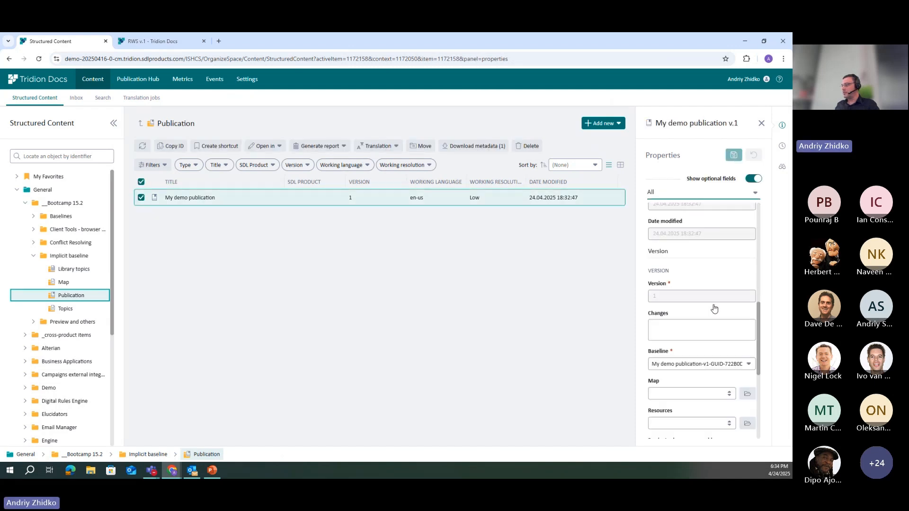
click(747, 299)
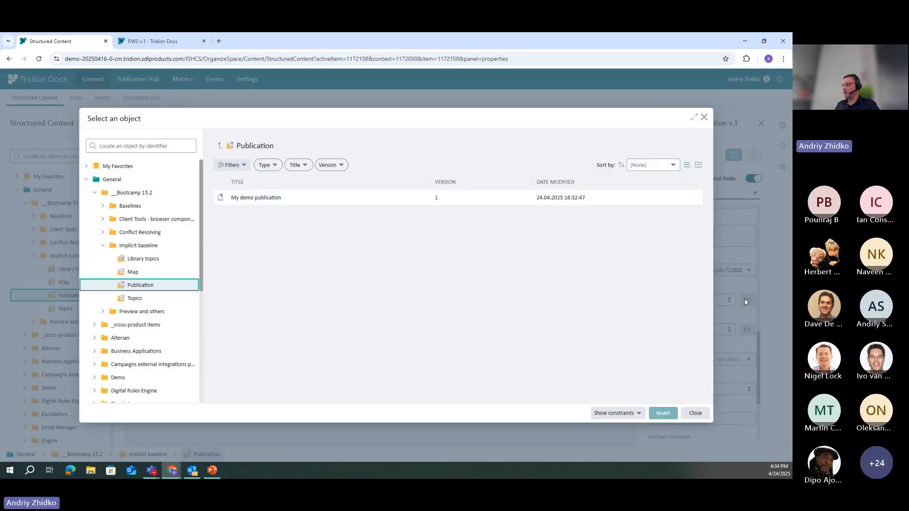
click(166, 271)
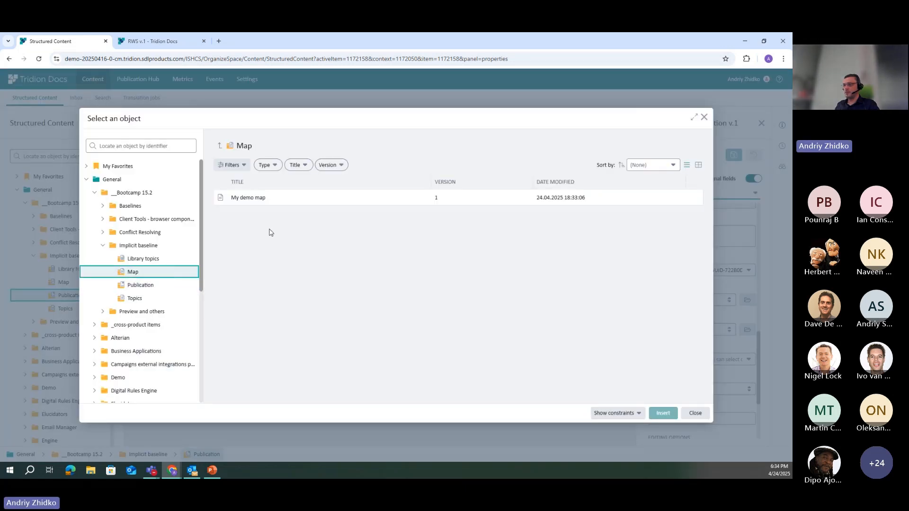
click(263, 198)
click(662, 412)
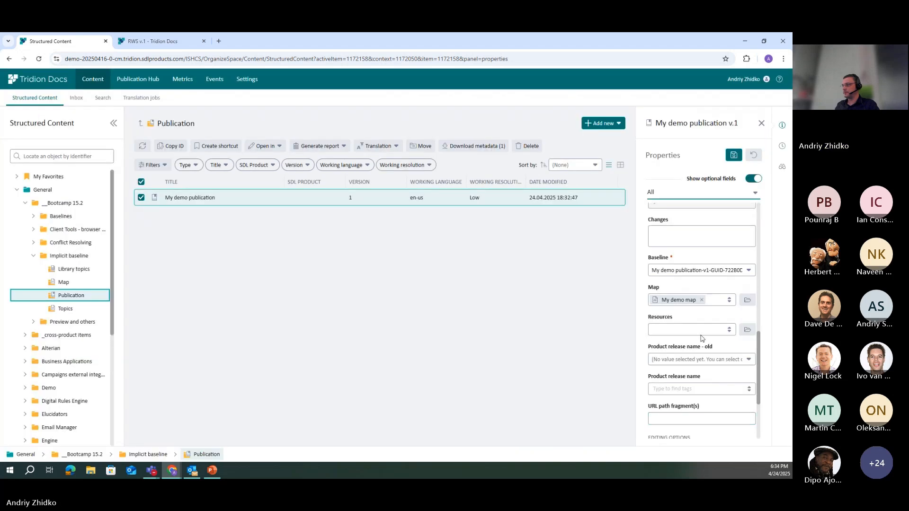
Add "Library topic" from the Library topics folder to the publication's resources and save the properties
click(746, 330)
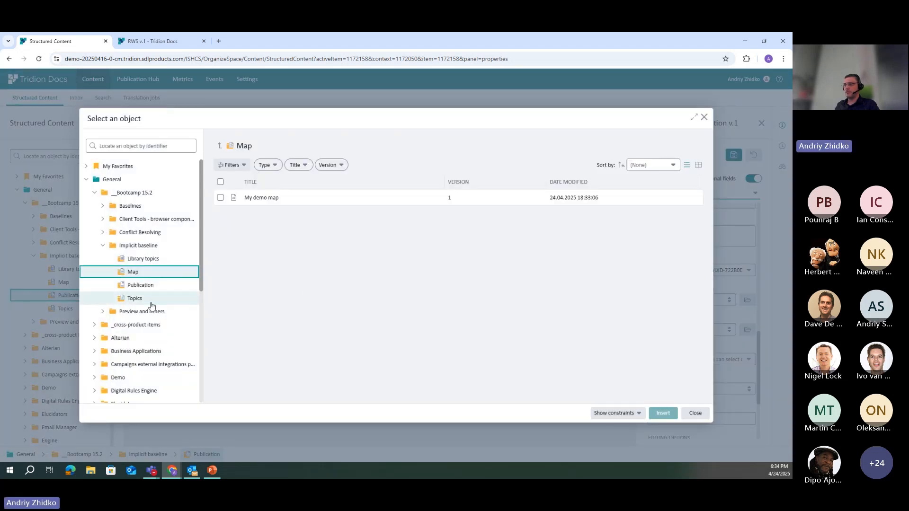
click(147, 259)
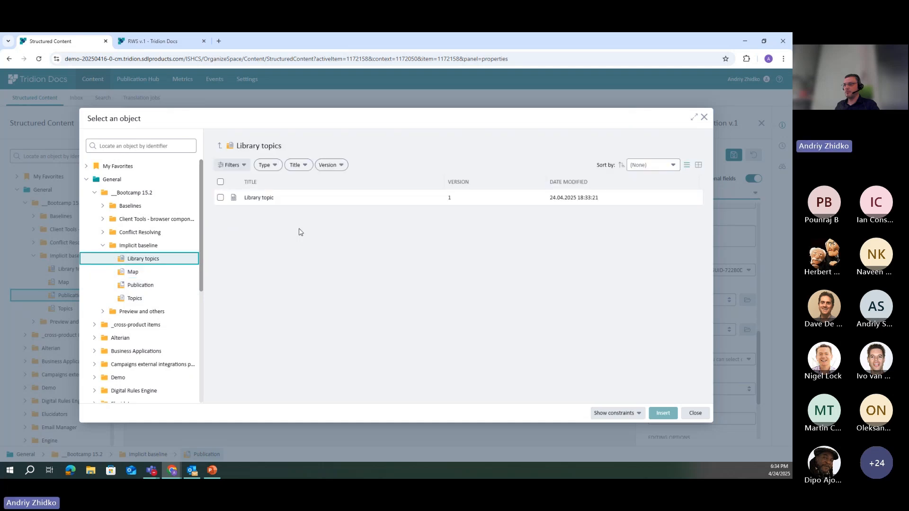
click(292, 203)
click(664, 414)
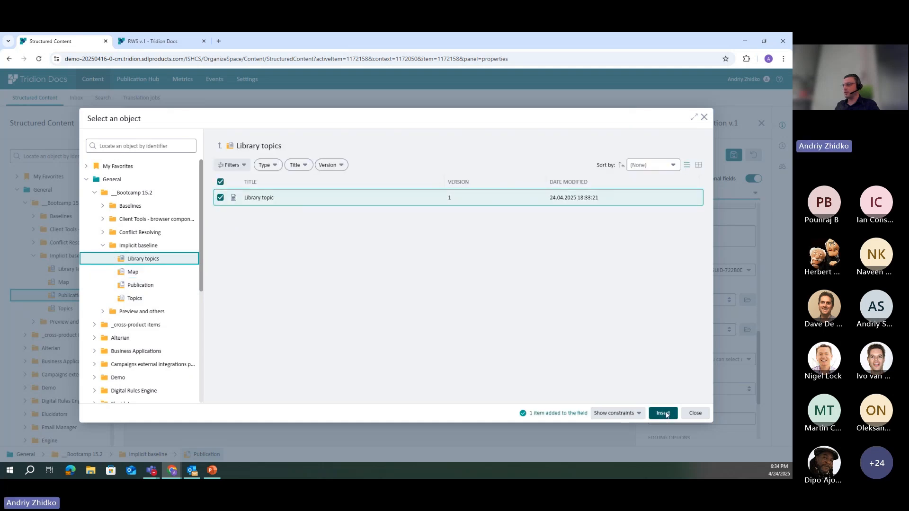
click(695, 413)
click(733, 156)
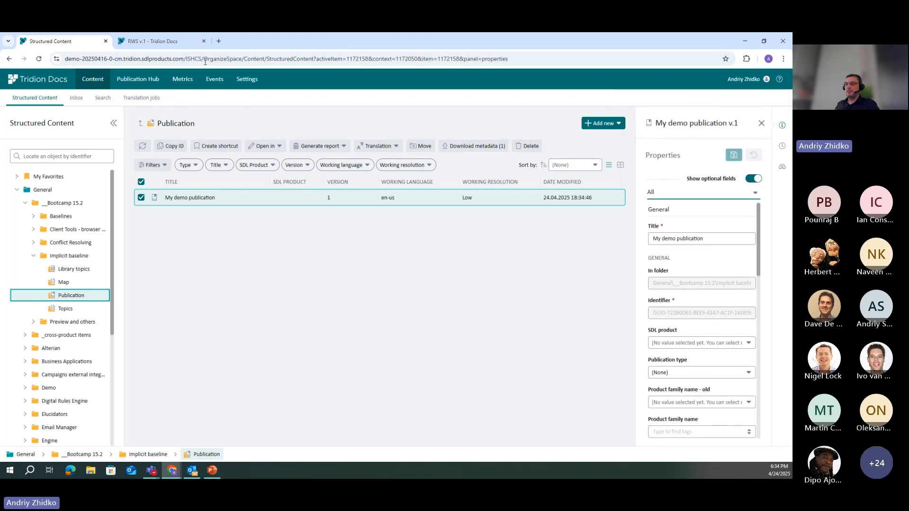
Close the RWS publication and open "My demo publication" in Draft Space
click(161, 45)
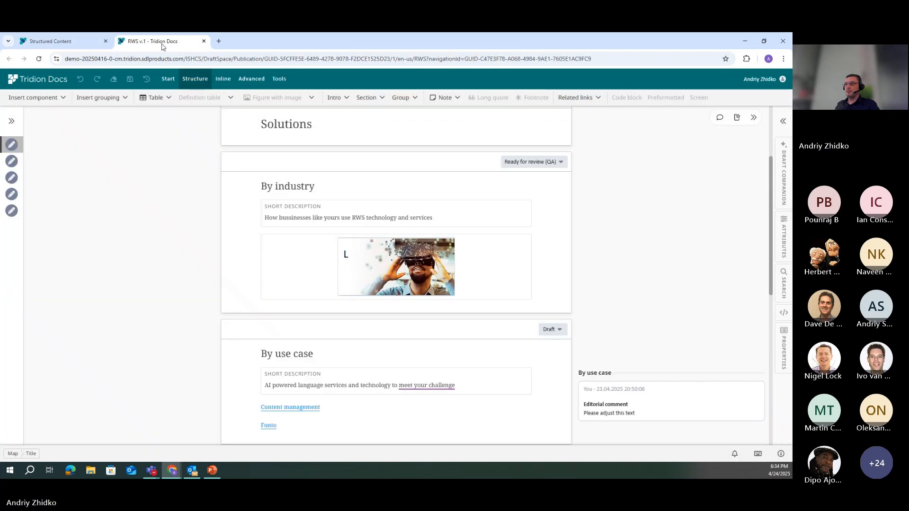
click(204, 41)
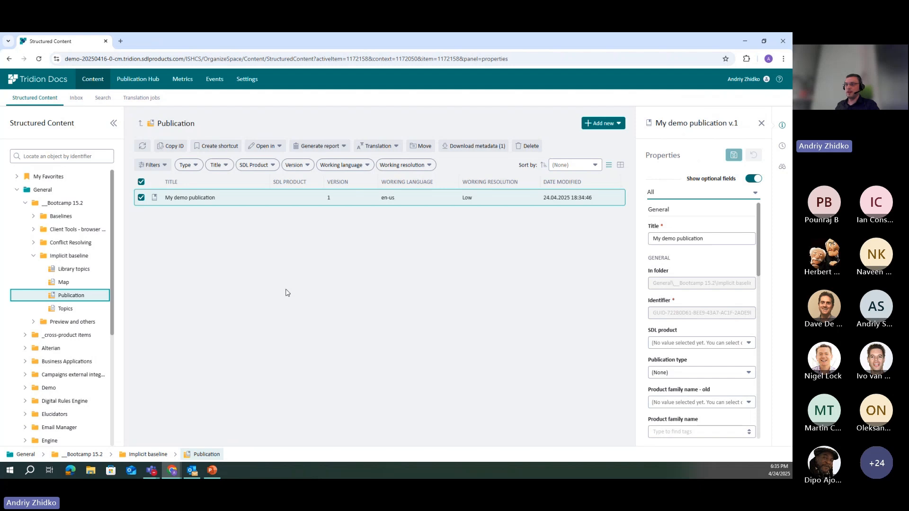
click(271, 148)
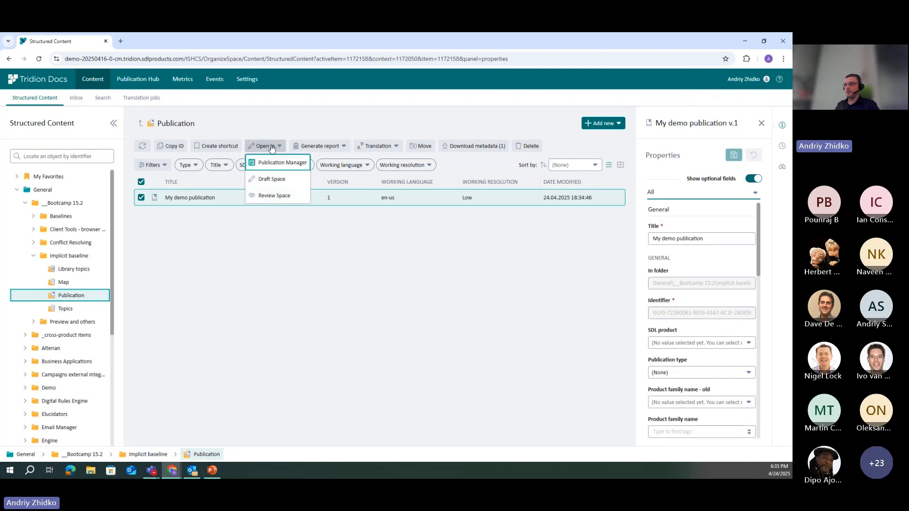
click(272, 179)
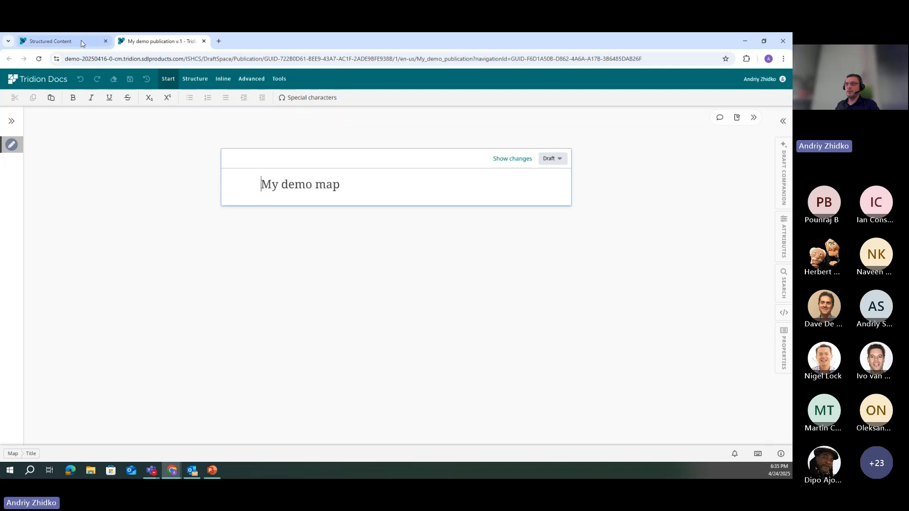
Open "My demo publication" in Publication Manager as well, close the sign-in confirmation page and maximize the Publication Manager window
mouse_move(71, 43)
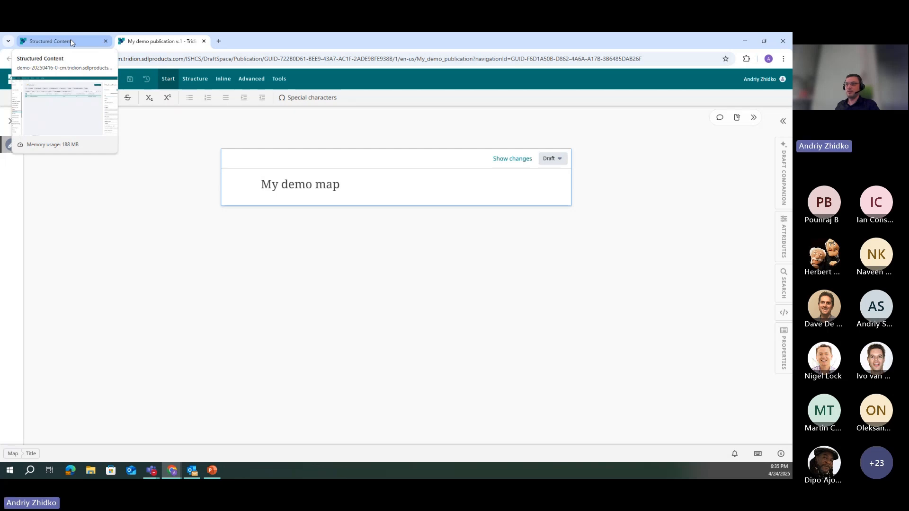
click(71, 42)
click(271, 148)
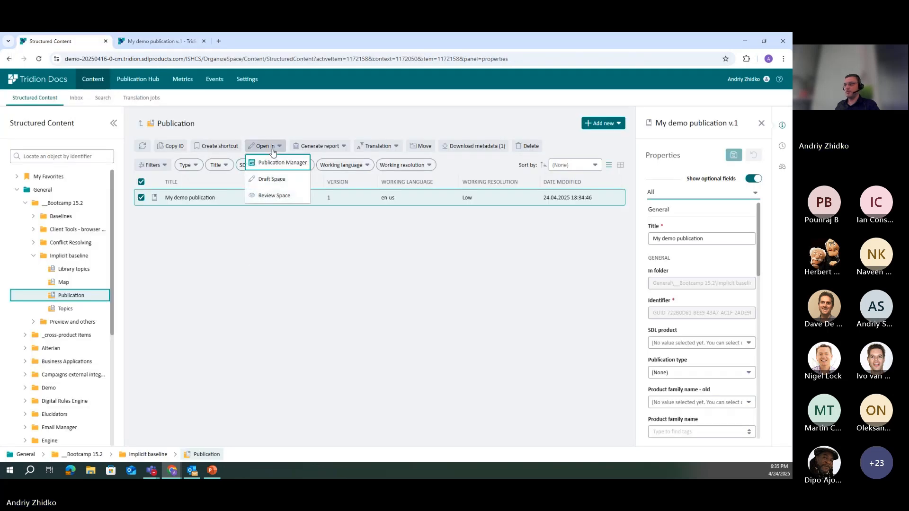
click(277, 163)
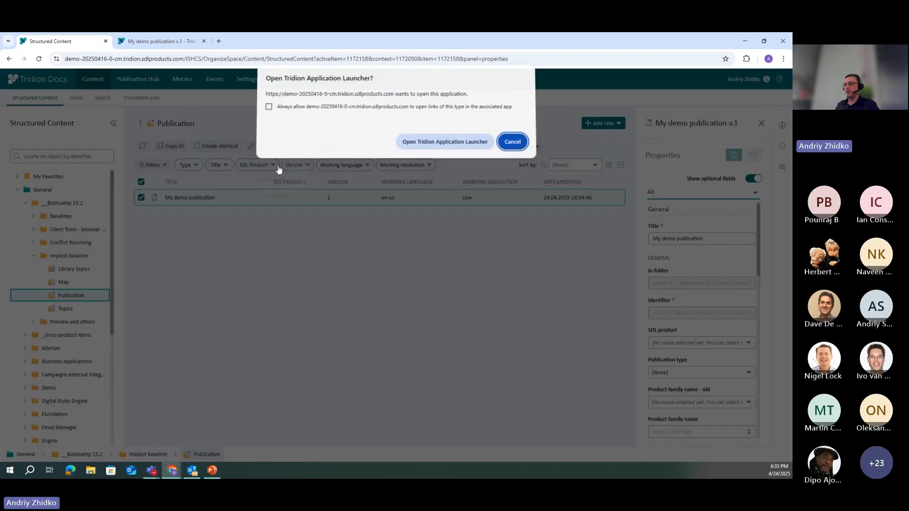
click(461, 141)
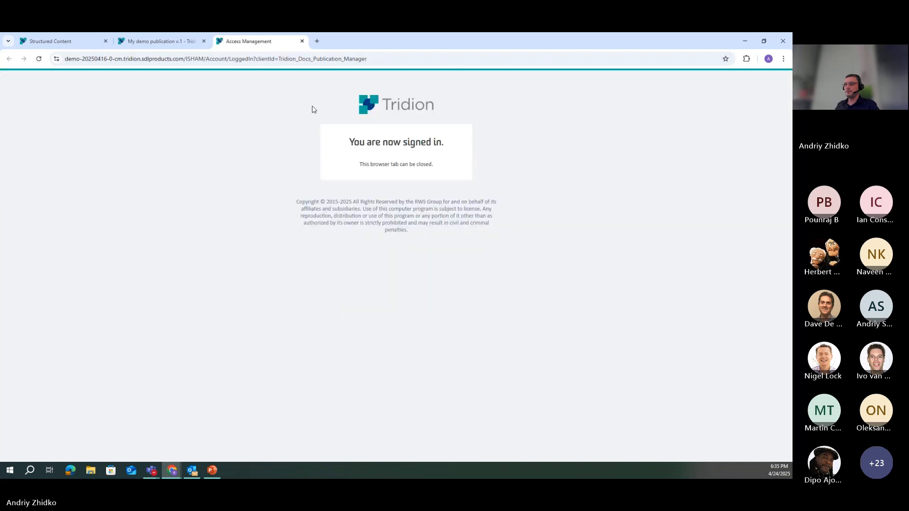
click(302, 41)
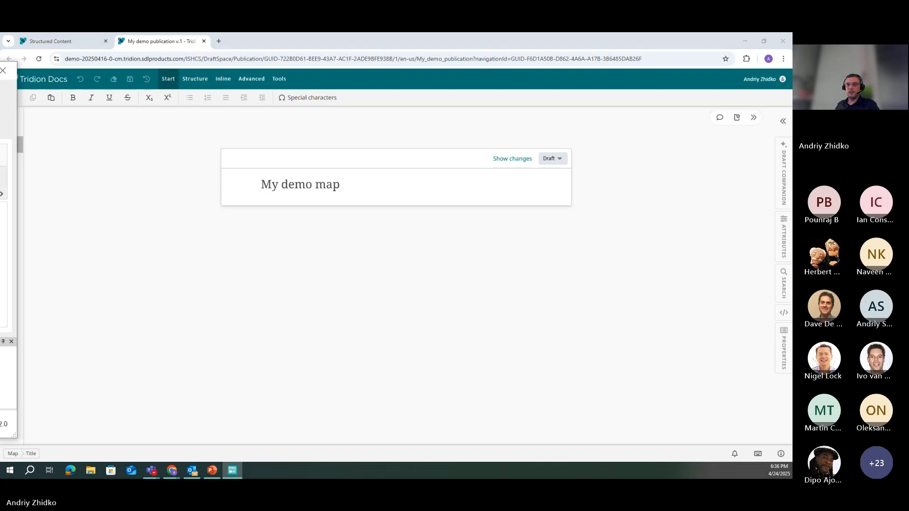
double_click(394, 141)
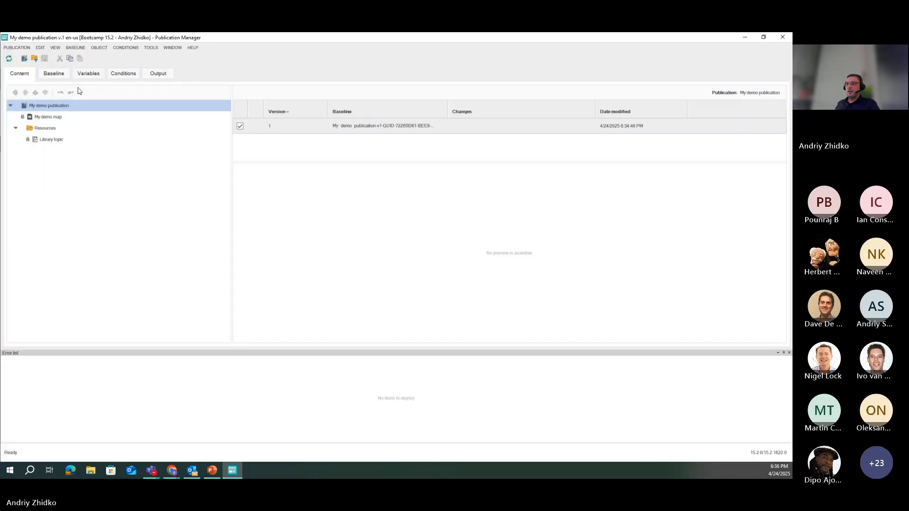
Examine the publication's baseline entries and their versions in Publication Manager, and switch back to the publication in Draft Space
click(58, 76)
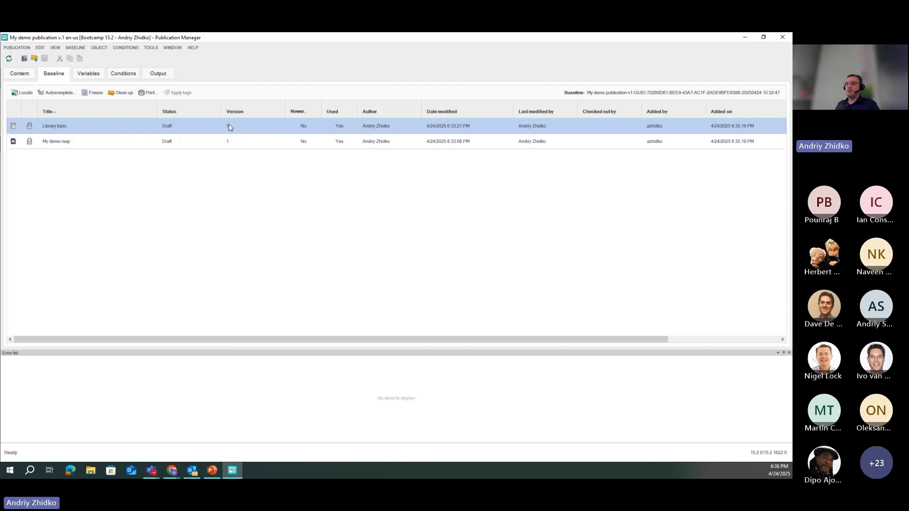
click(29, 75)
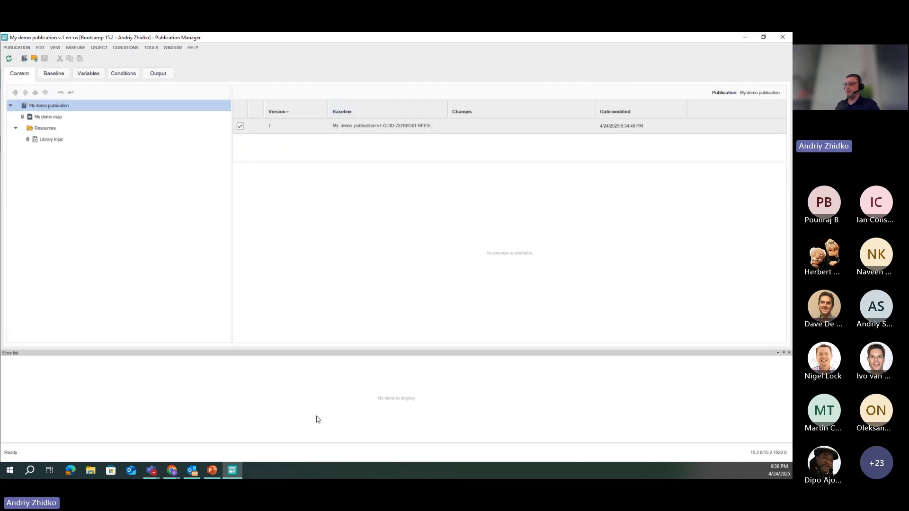
mouse_move(174, 470)
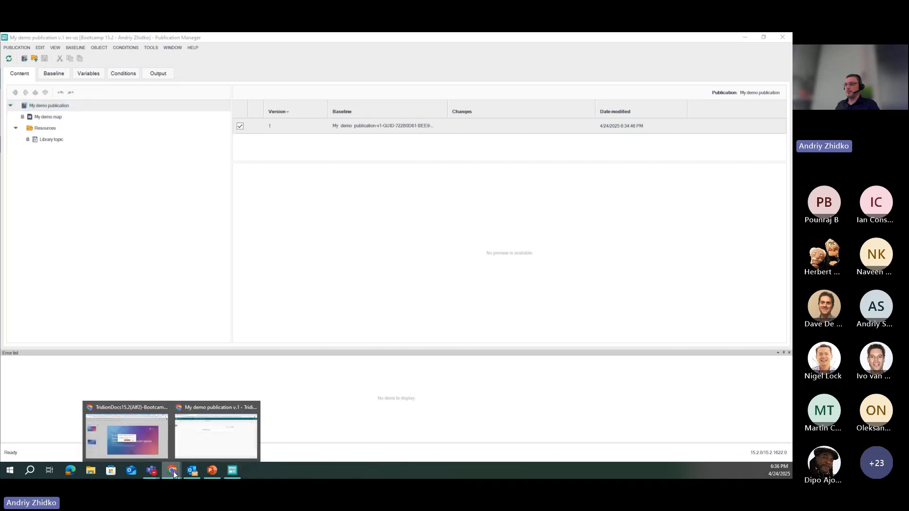
click(197, 432)
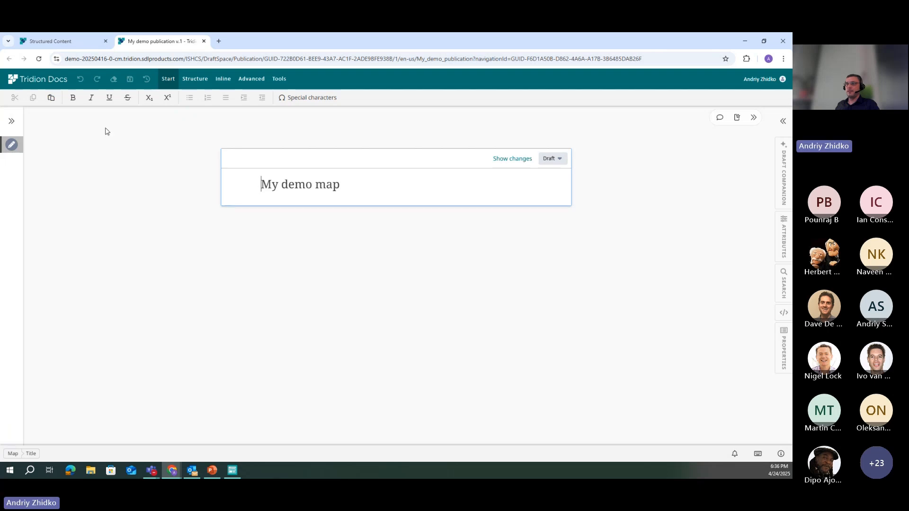
Insert the existing component "My first topic" from Implicit baseline's Topics folder into "My demo map" and save the map
click(199, 81)
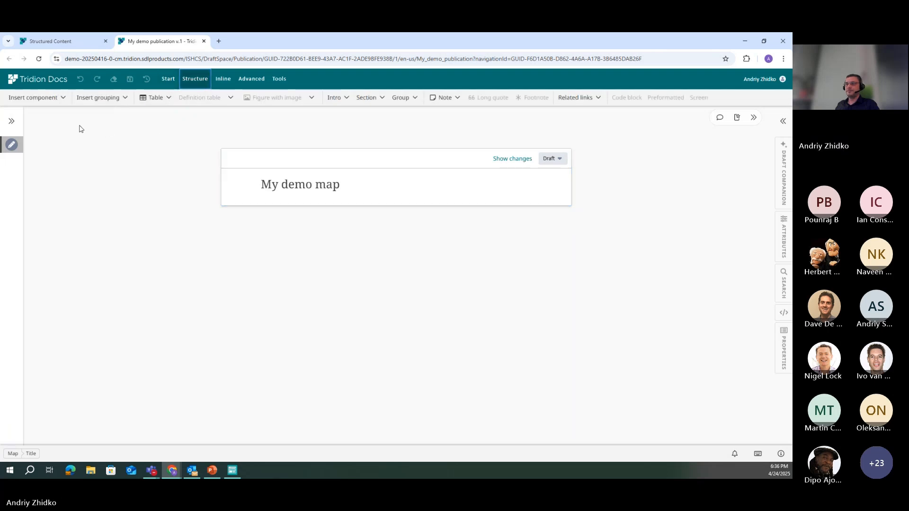
click(51, 99)
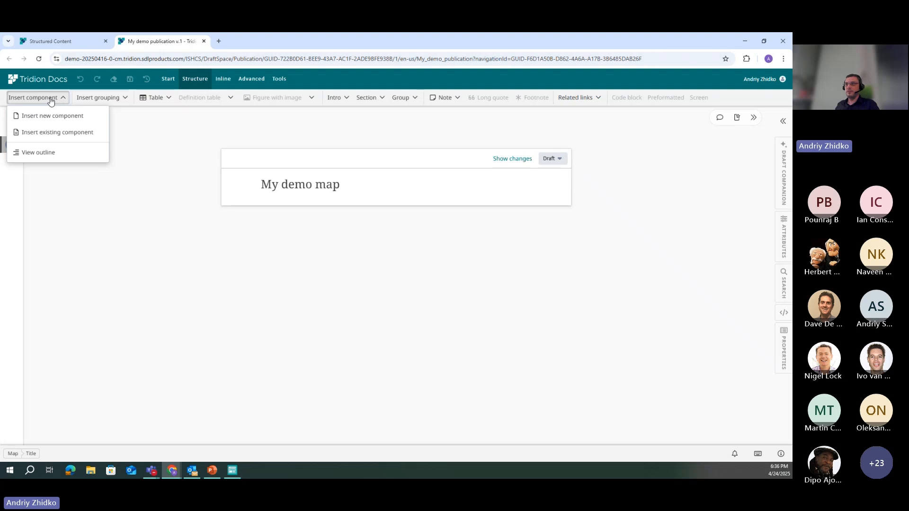
click(53, 133)
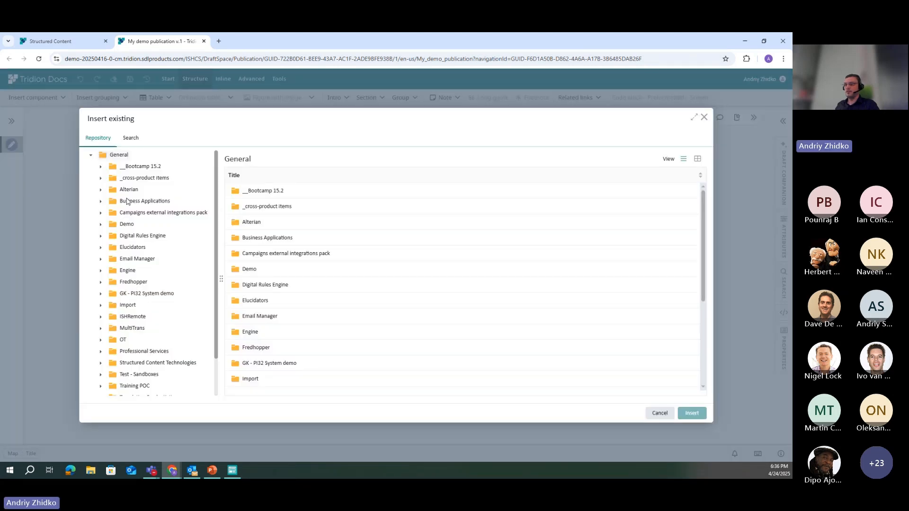
scroll(294, 299, down, 4)
scroll(294, 298, up, 4)
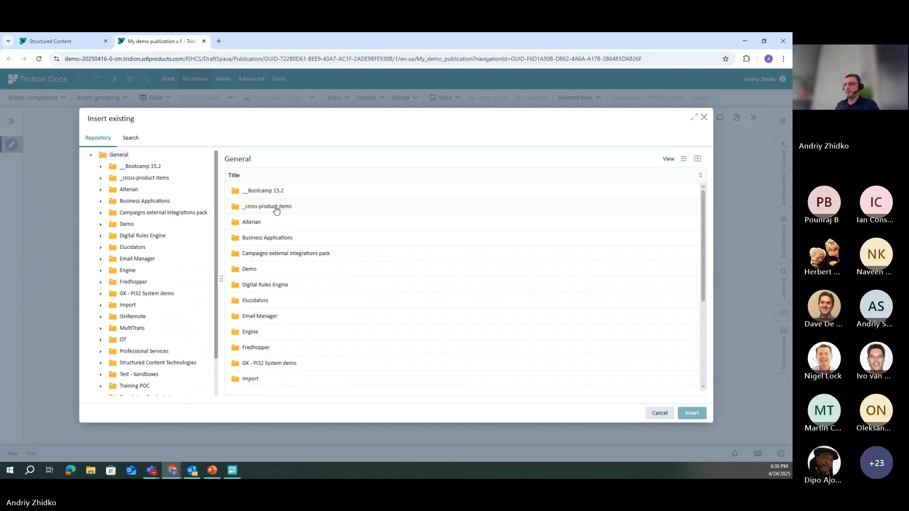
double_click(277, 194)
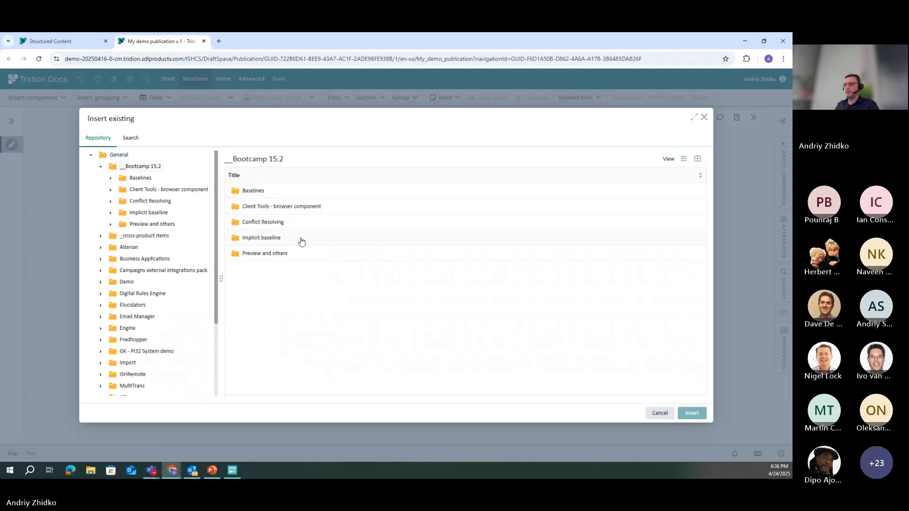
double_click(270, 240)
double_click(261, 241)
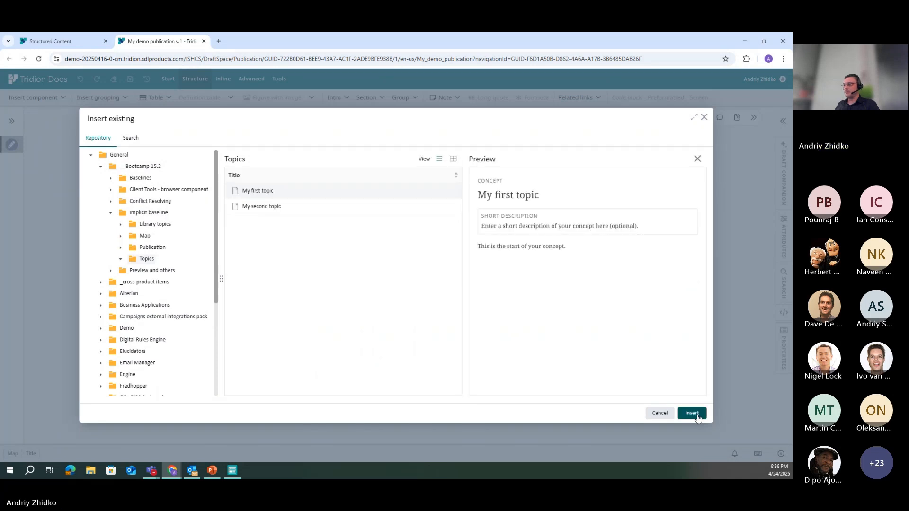
click(691, 413)
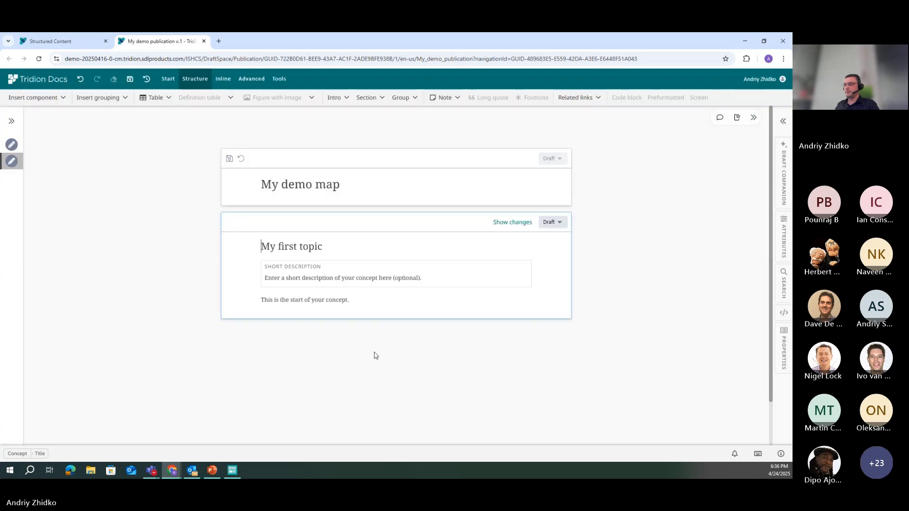
click(229, 161)
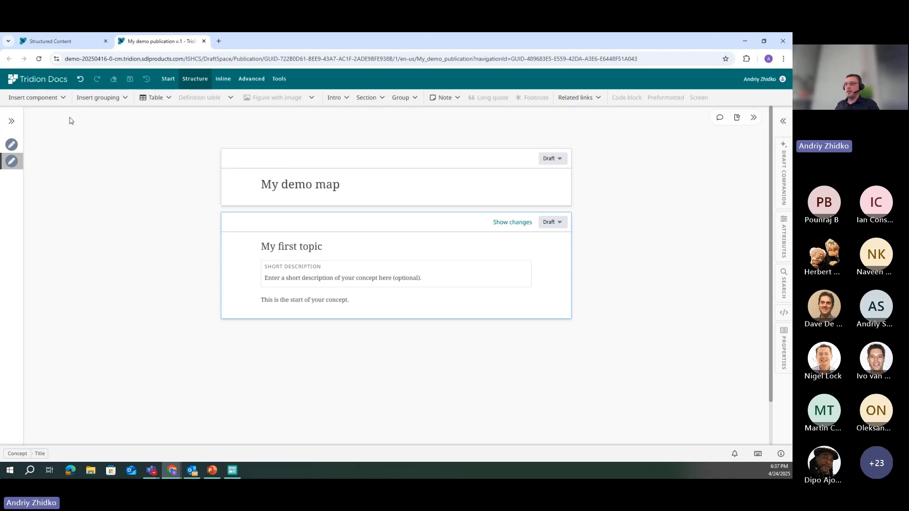
Insert the existing component "My second topic" from Implicit baseline's Topics folder beneath "My first topic" in the demo publication
click(51, 99)
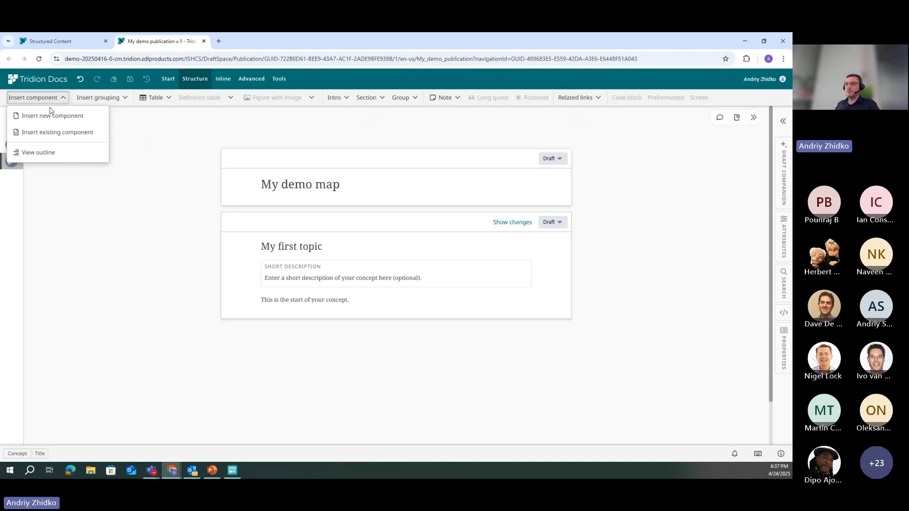
click(49, 135)
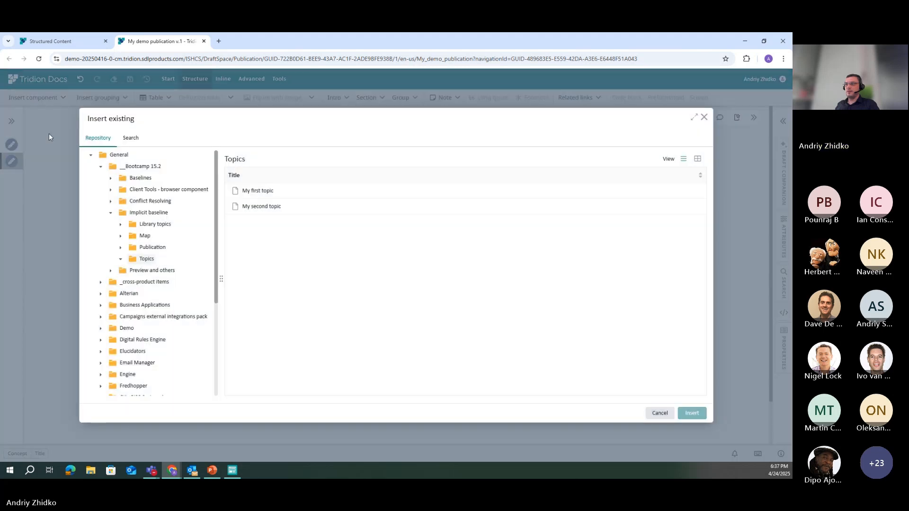
click(272, 212)
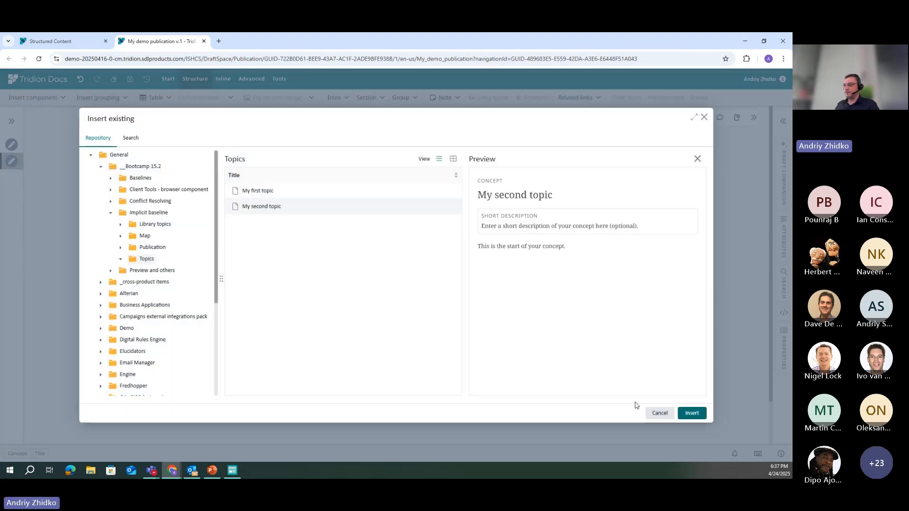
click(693, 415)
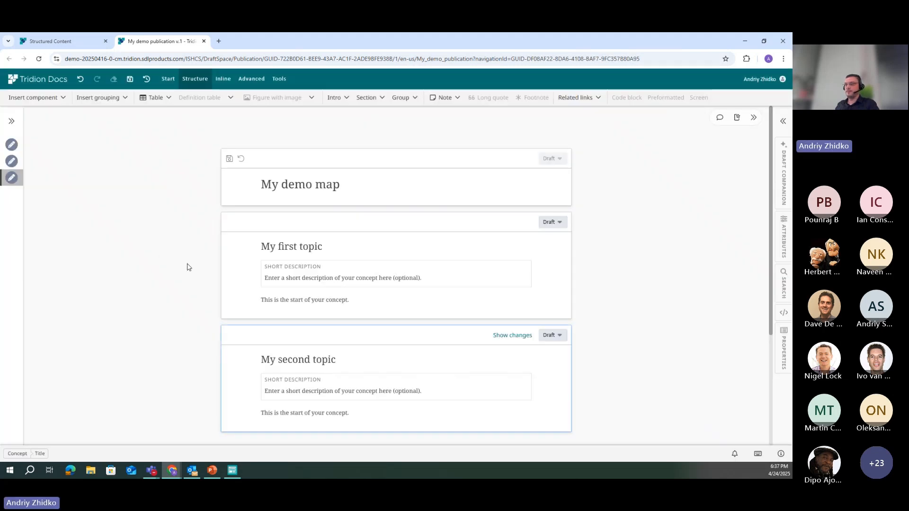
Switch to Publication Manager, open the baseline of "My demo publication" and refresh it to check the entries
click(235, 470)
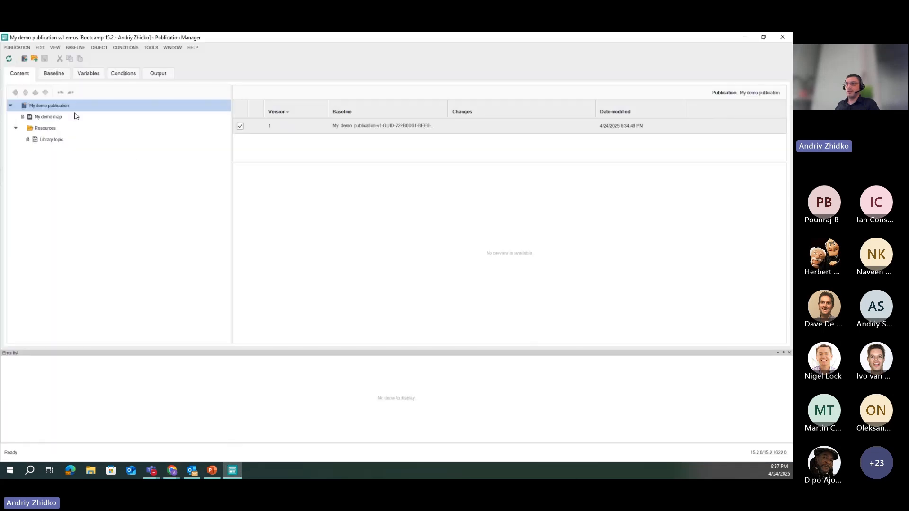
click(54, 75)
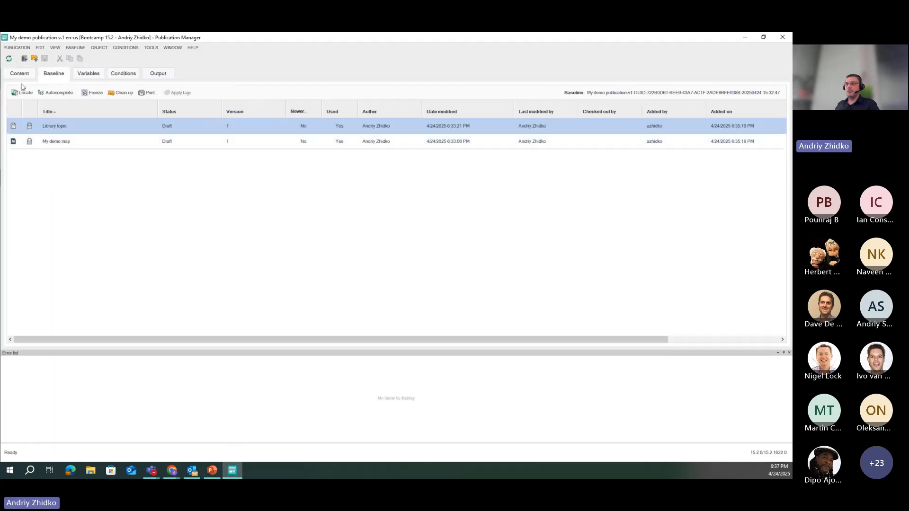
click(8, 59)
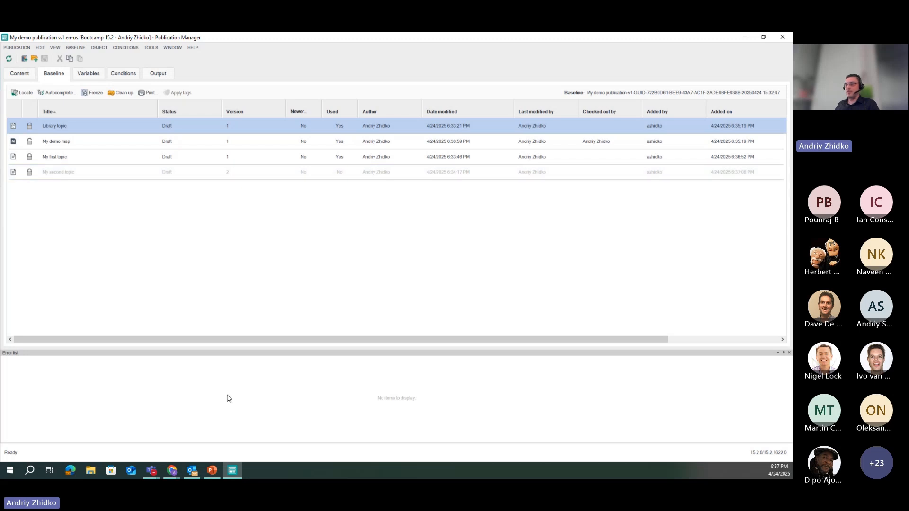
Return to the publication in Draft Space and save "My demo map" with the inserted second topic
click(177, 461)
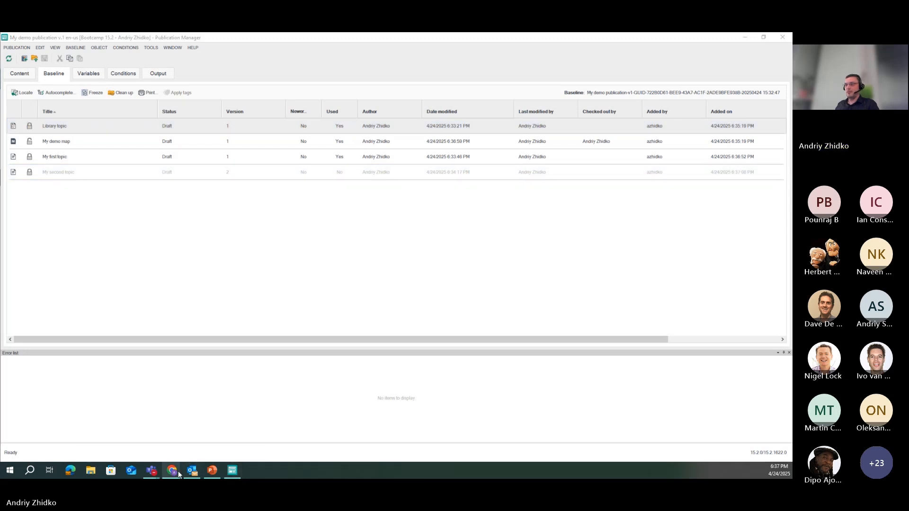
mouse_move(183, 460)
click(216, 431)
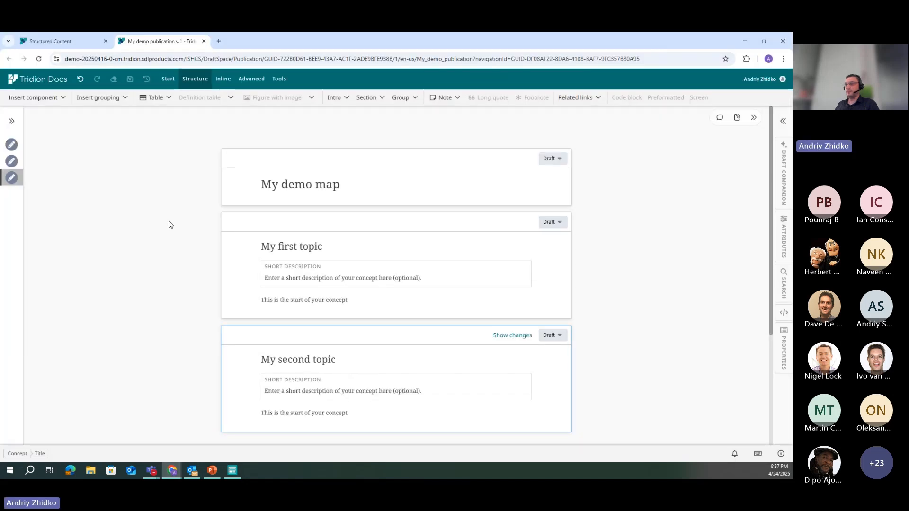
Refresh the publication in Publication Manager without saving its changes and check the usage of "My second topic" in the baseline
click(232, 471)
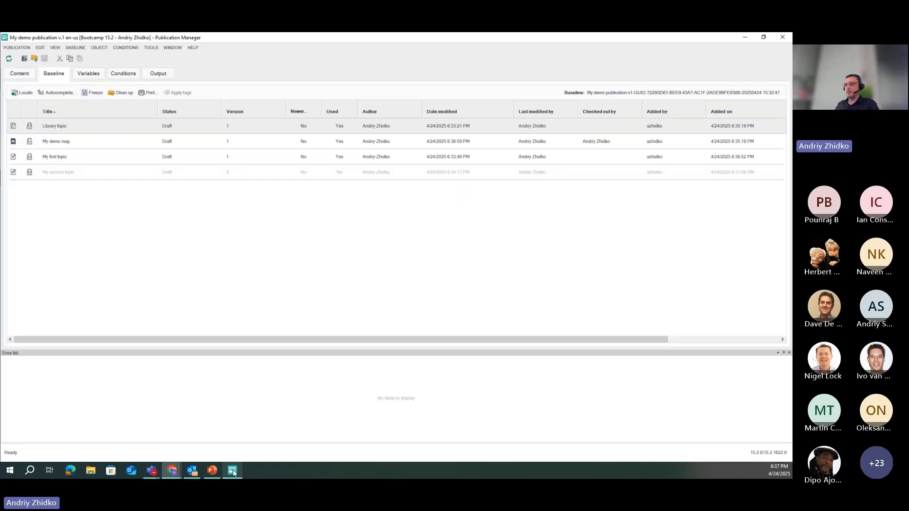
click(8, 59)
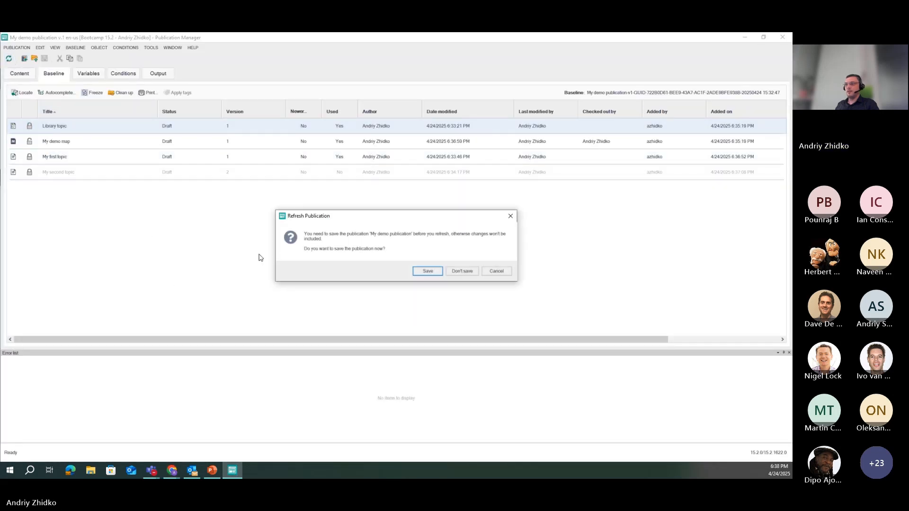
click(462, 271)
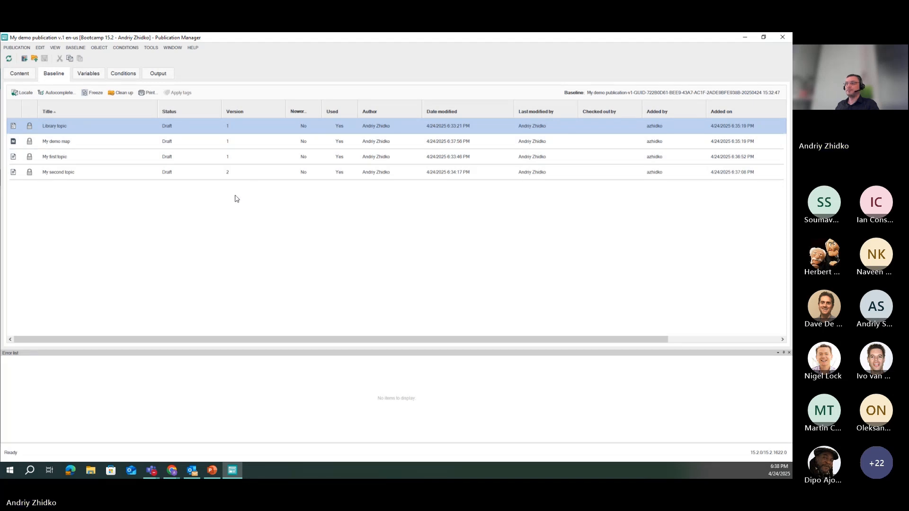
Back in Draft Space, remove "My first topic" with its nested "My second topic" from "My demo map" and save the map
click(171, 471)
click(202, 442)
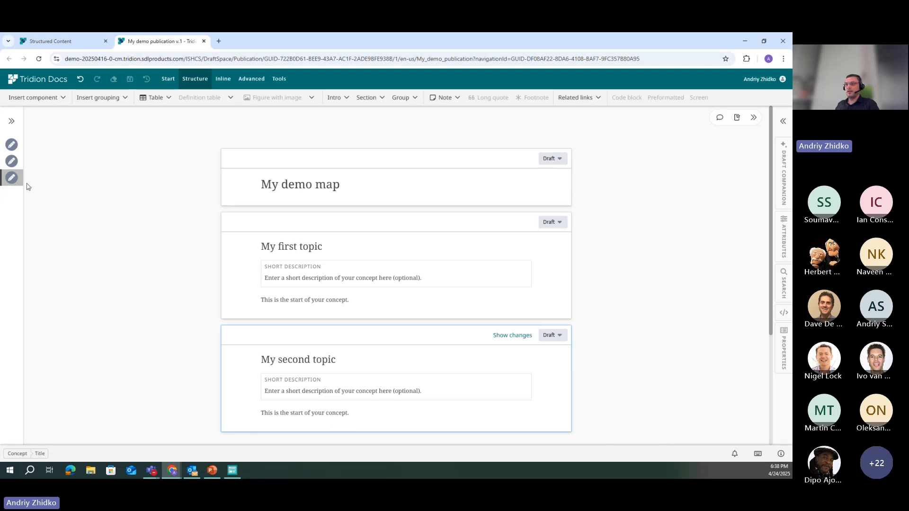
click(11, 161)
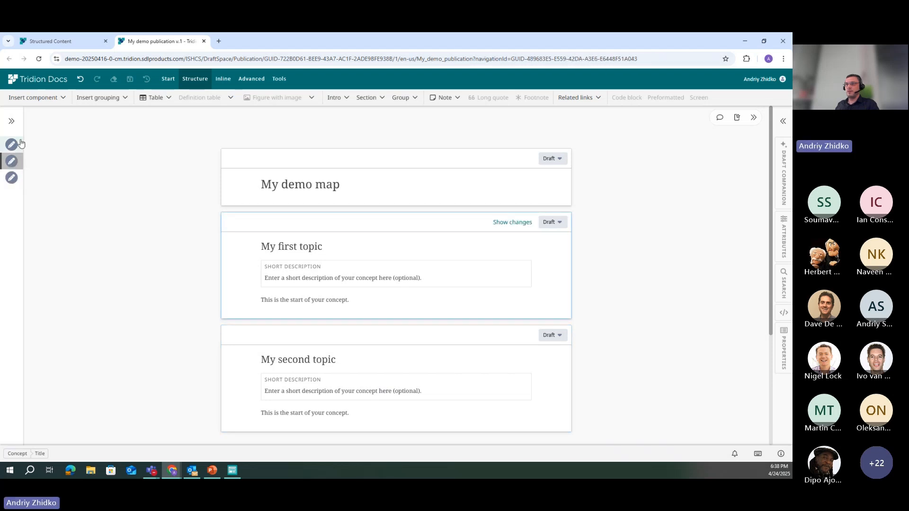
click(11, 121)
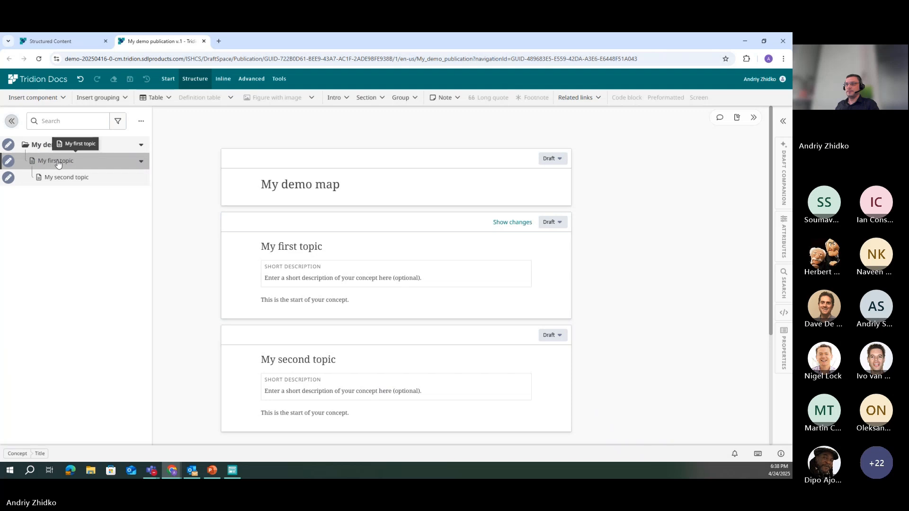
right_click(58, 163)
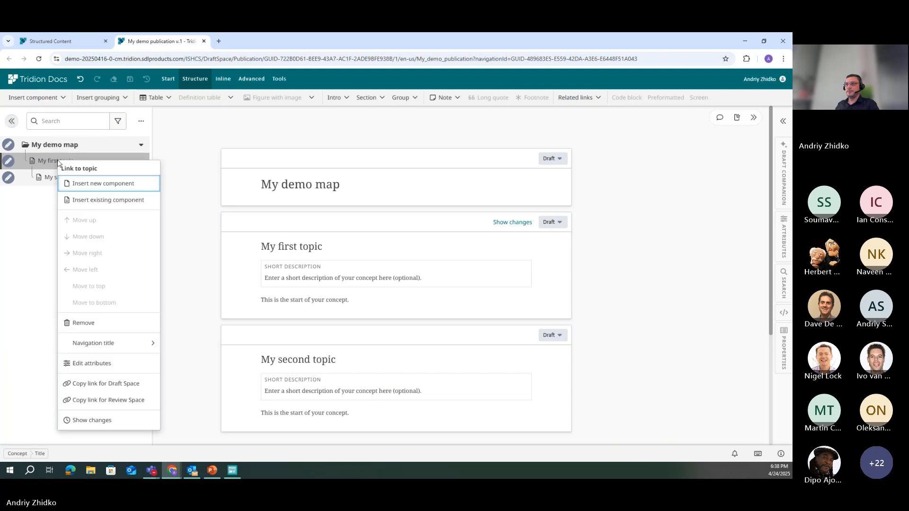
click(83, 323)
click(460, 149)
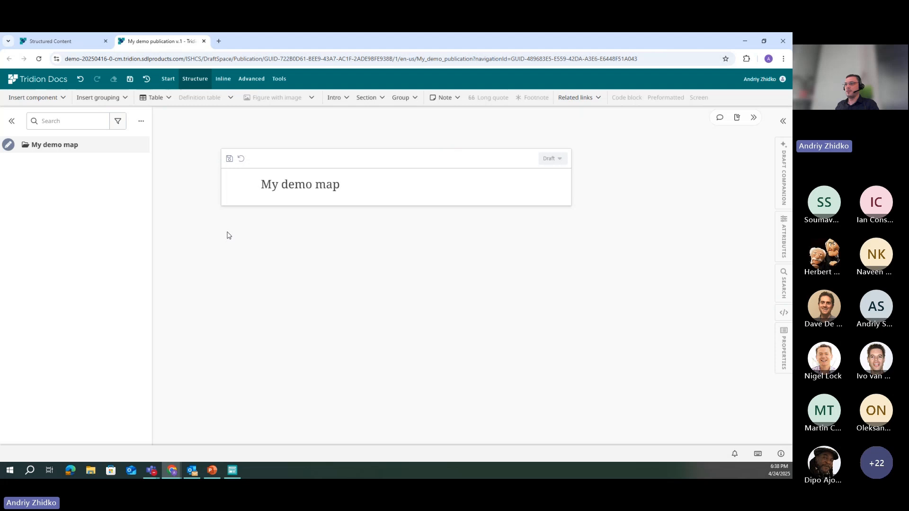
click(229, 160)
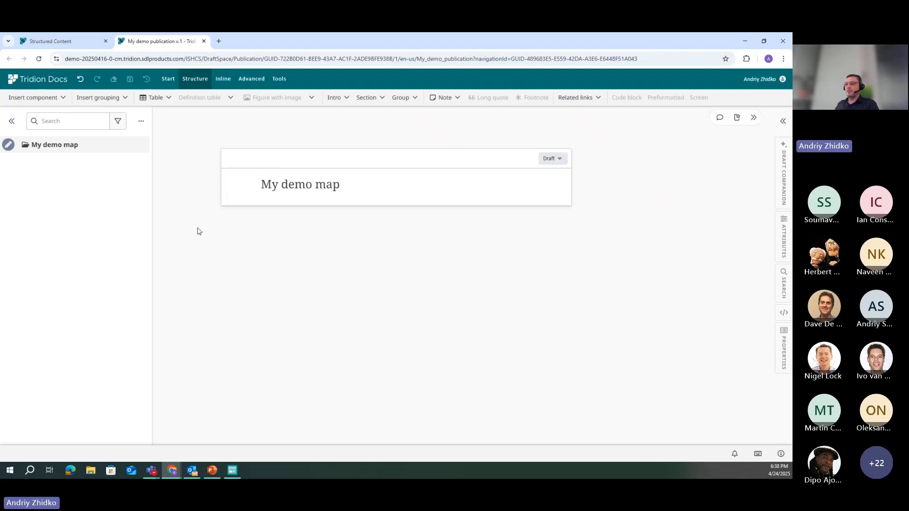
Refresh the baseline in Publication Manager to check the entries of the removed topics, and return to Draft Space
click(232, 469)
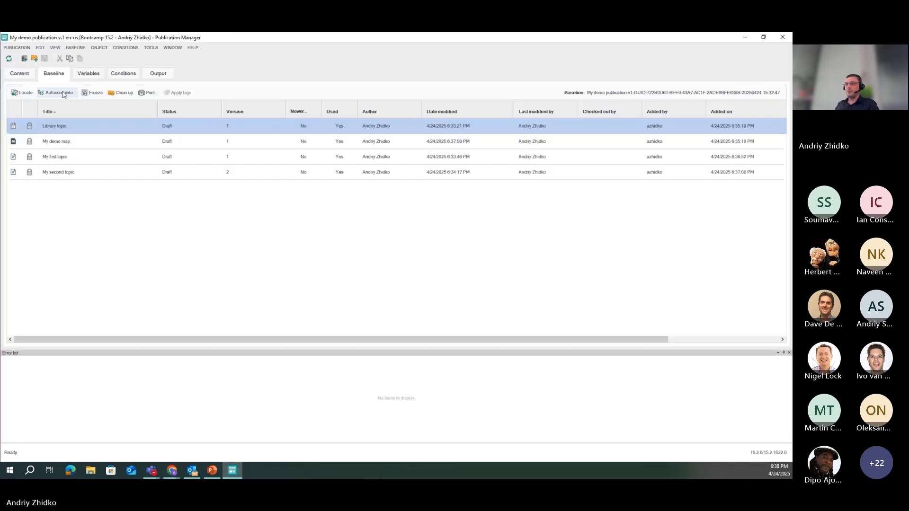
click(10, 61)
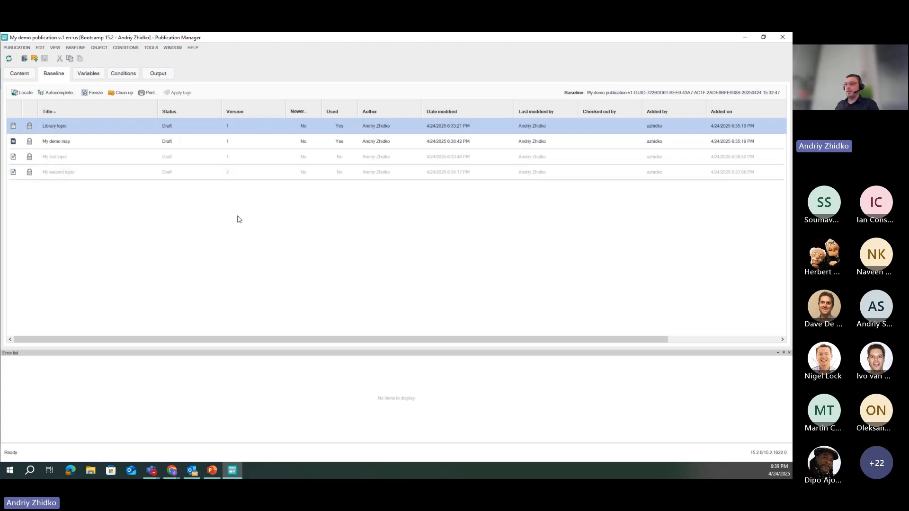
click(171, 475)
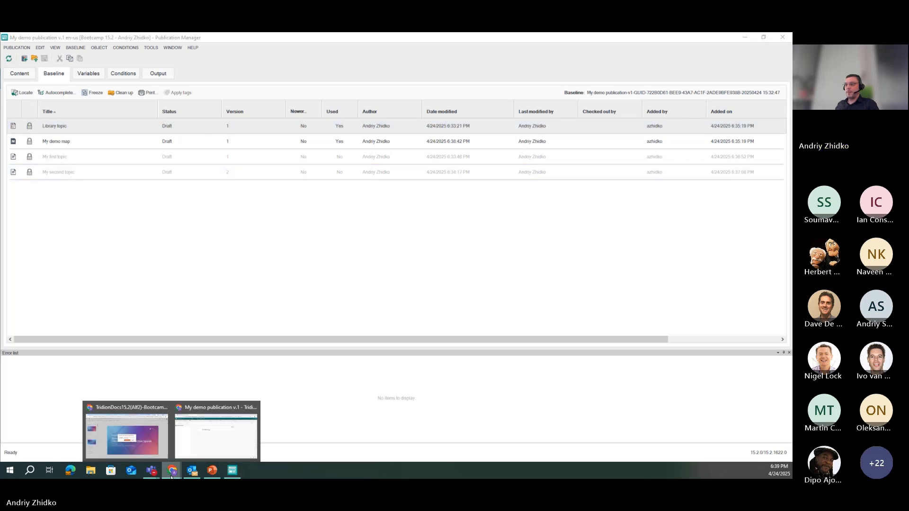
click(197, 440)
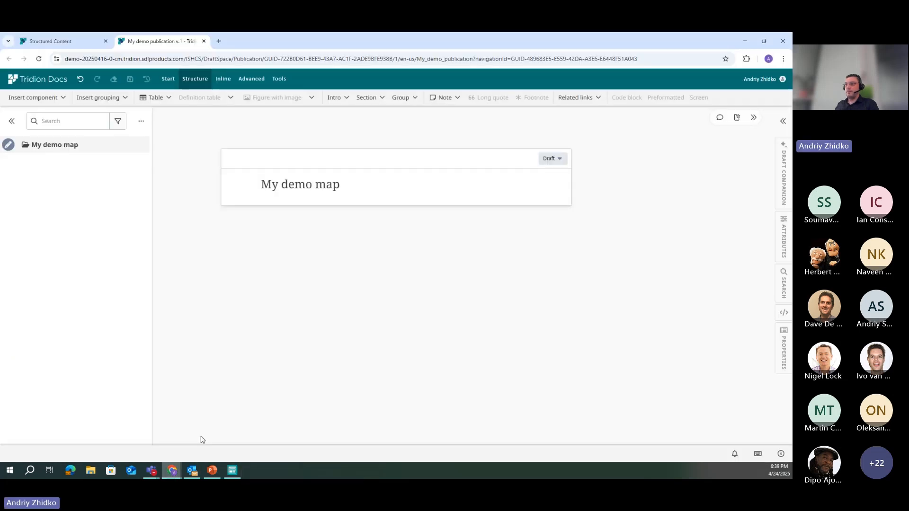
In Structured Content, add a new version 2 of "My first topic" from the Topics folder and return to the folder
click(72, 43)
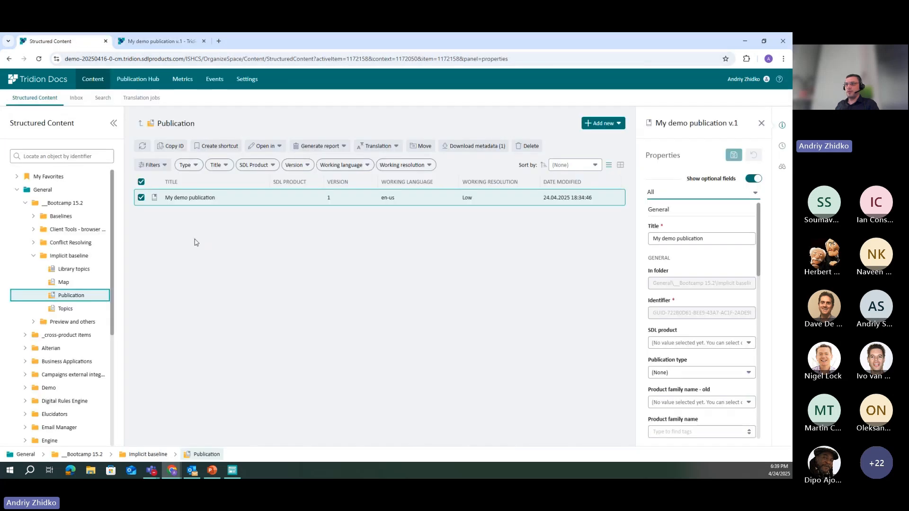
click(65, 309)
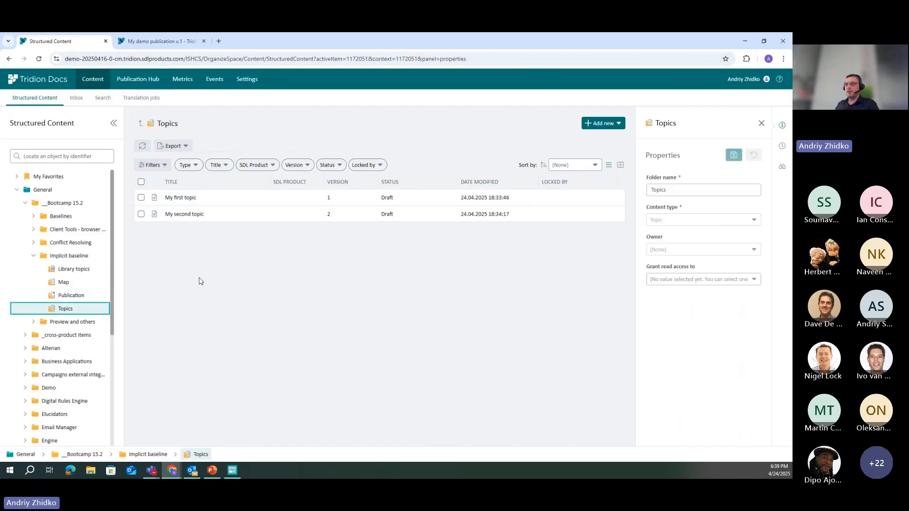
click(222, 202)
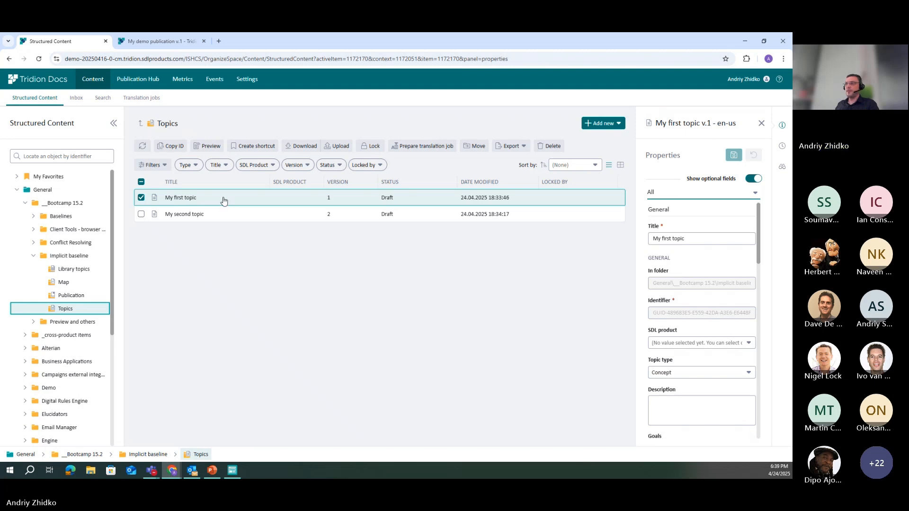
double_click(223, 199)
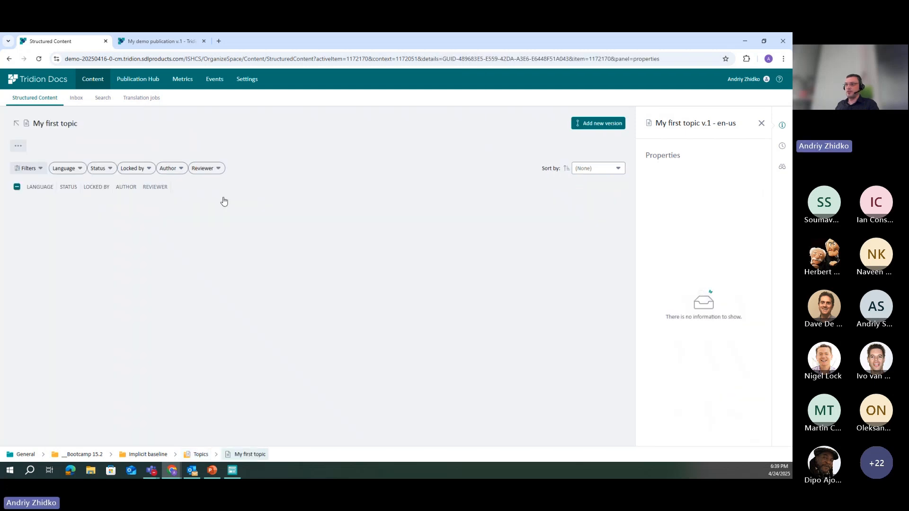
click(597, 124)
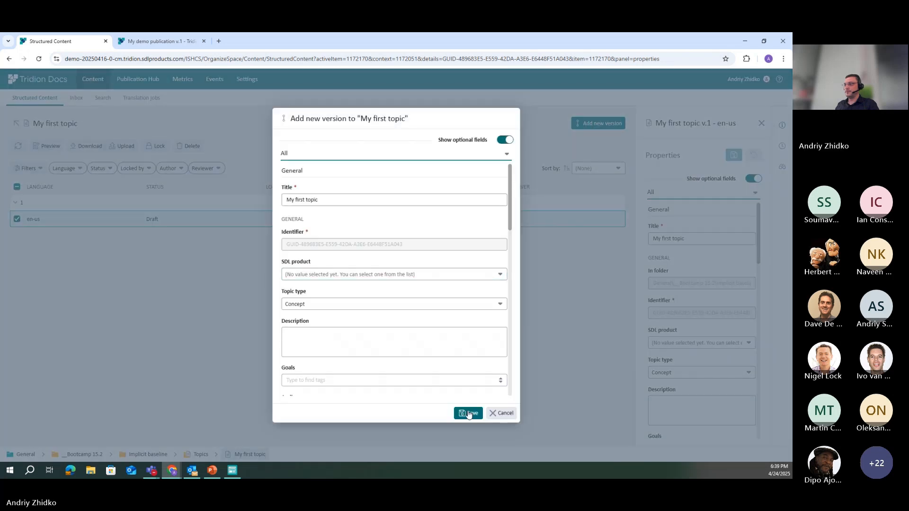
click(468, 413)
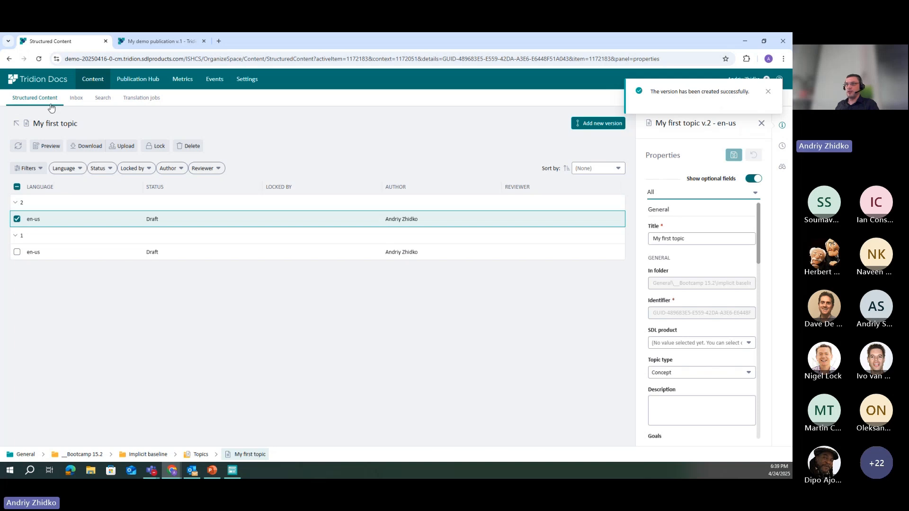
click(17, 124)
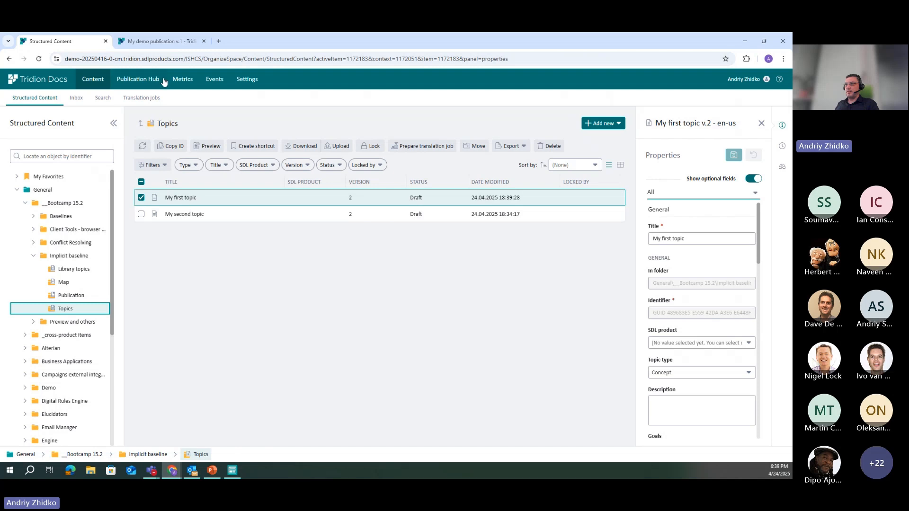
In Draft Space, select "My demo map" and insert the existing component "My first topic" from the Topics folder again
click(157, 42)
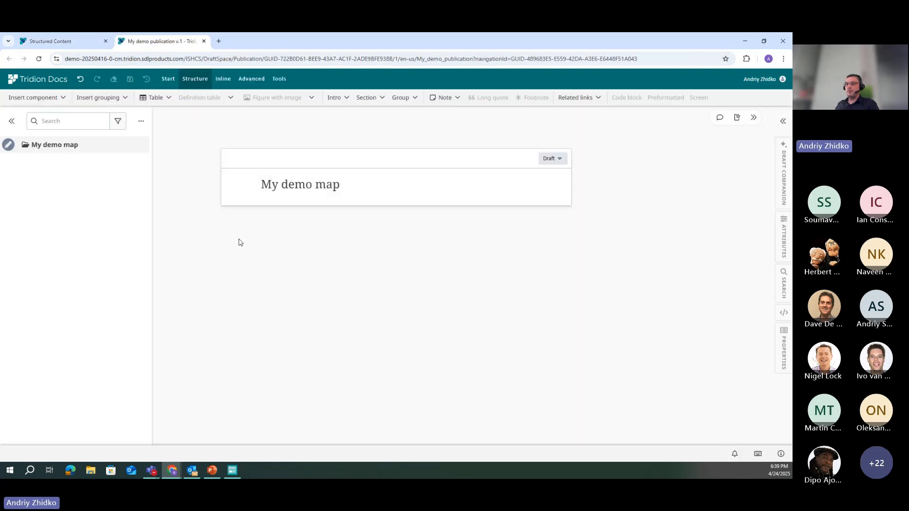
click(59, 101)
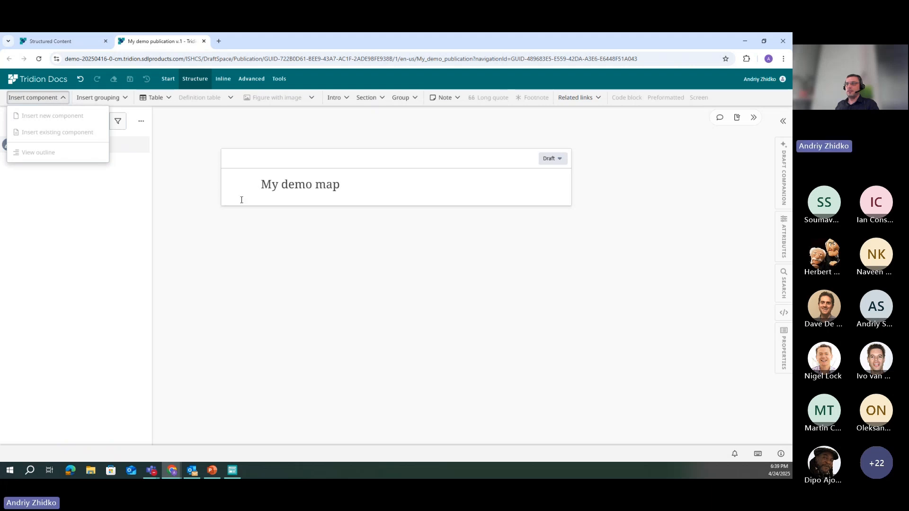
click(66, 98)
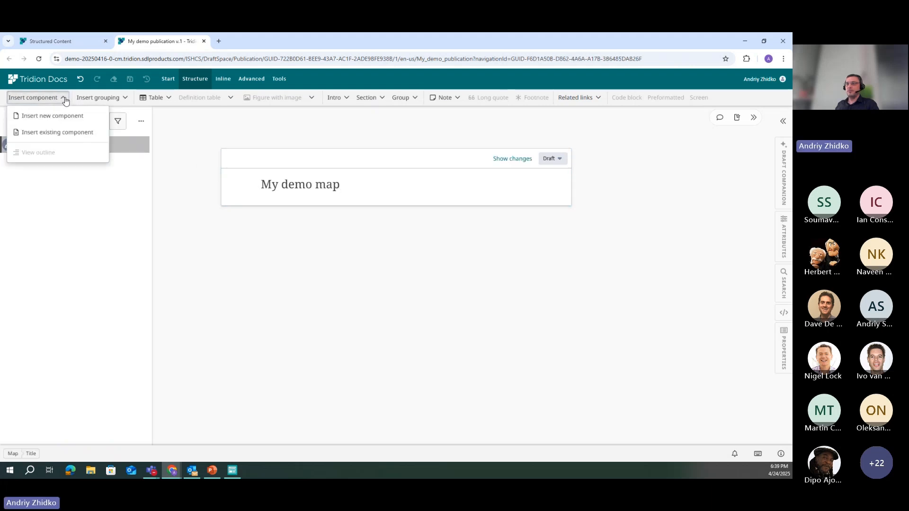
click(58, 132)
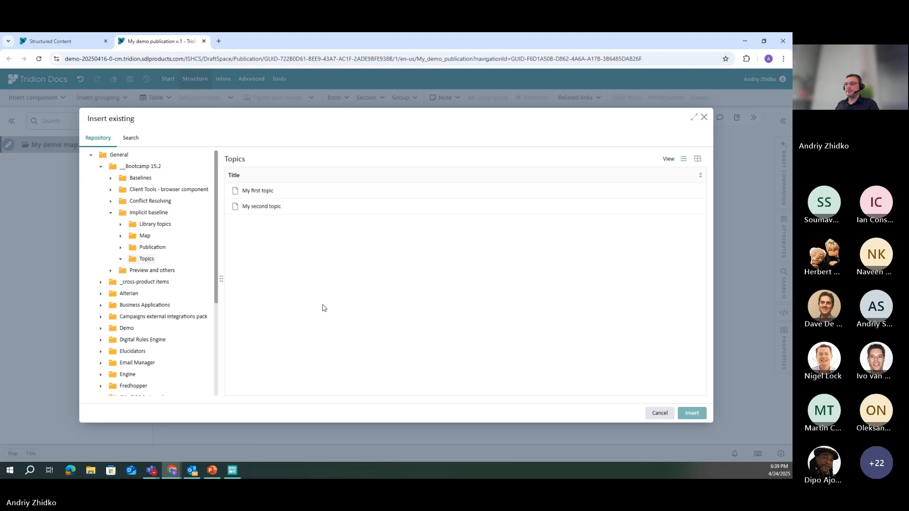
click(269, 191)
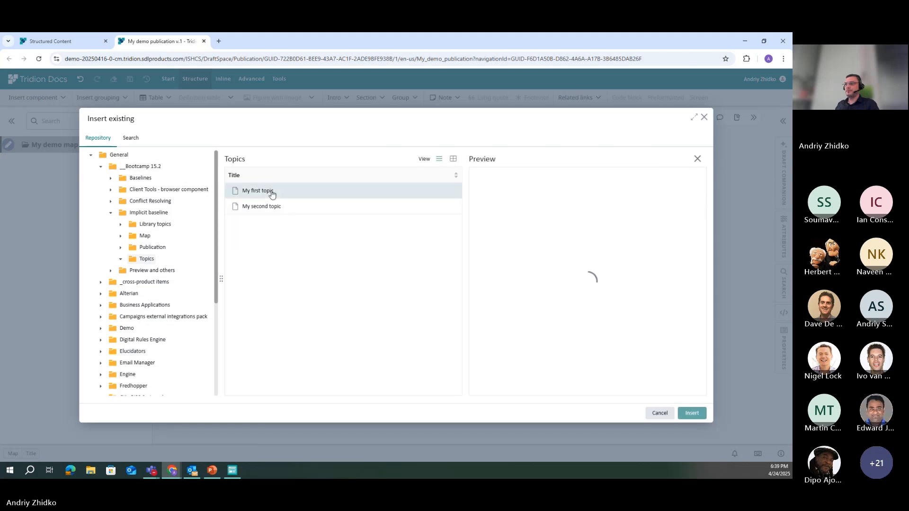
click(691, 413)
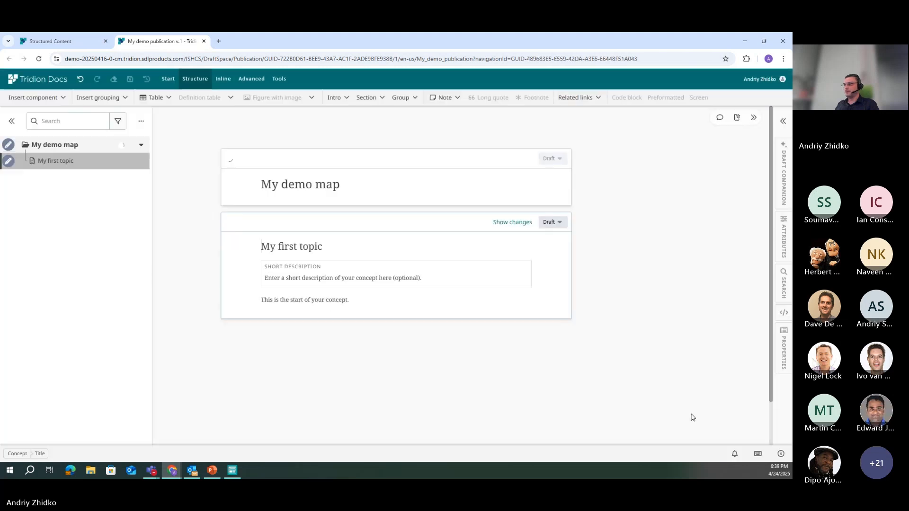
Save "My demo map" and refresh the baseline in Publication Manager to check the entry of the reinserted "My first topic"
click(230, 159)
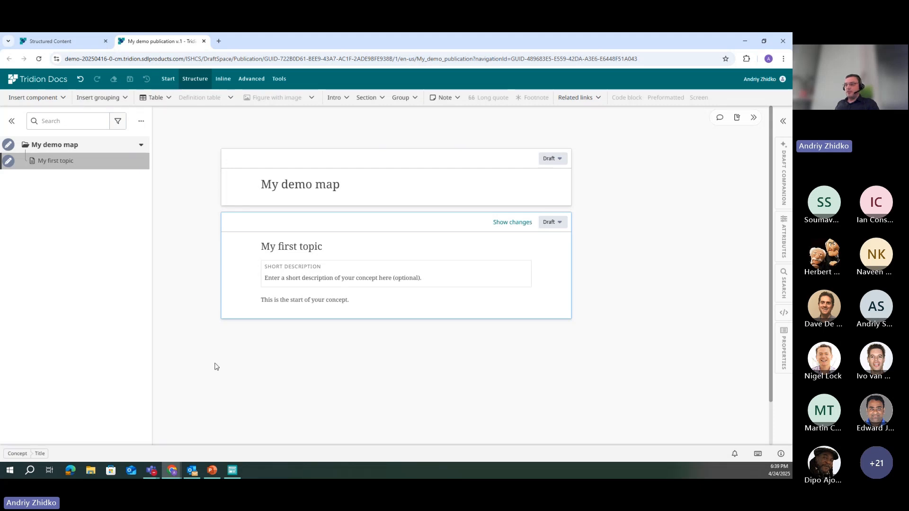
click(232, 470)
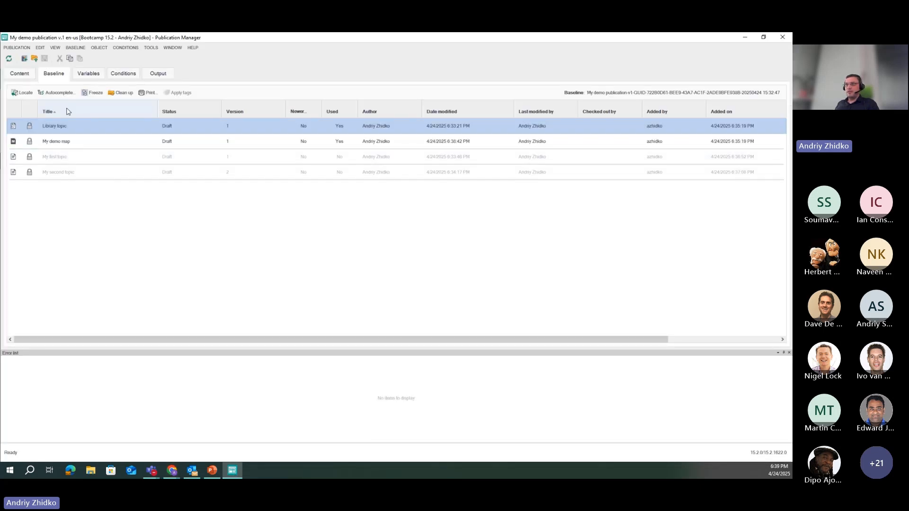
click(9, 59)
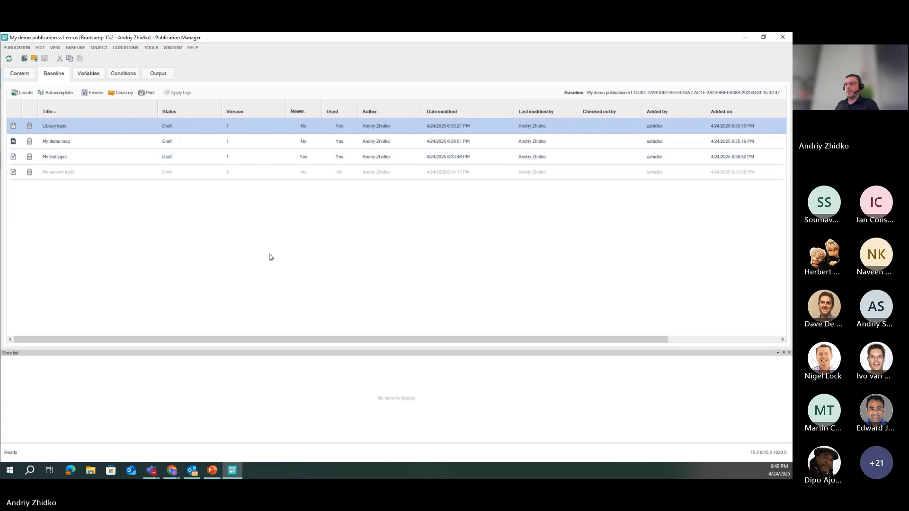
click(24, 73)
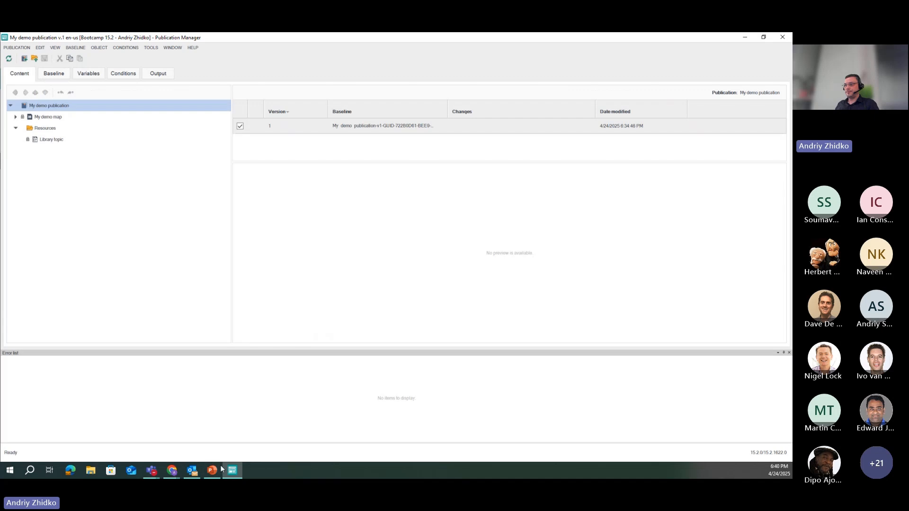
Back in Draft Space, start a new component in the Topics folder under __Bootcamp 15.2, Implicit baseline, using the Concept template
mouse_move(172, 469)
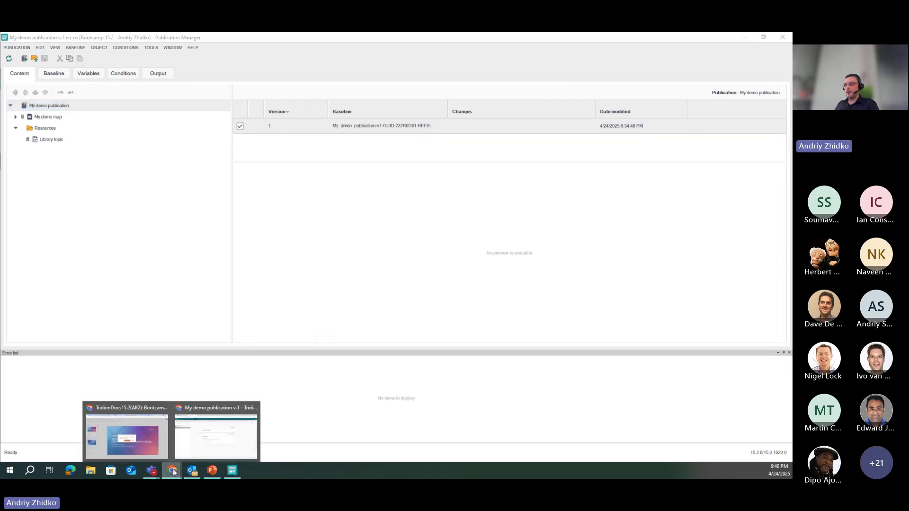
click(204, 437)
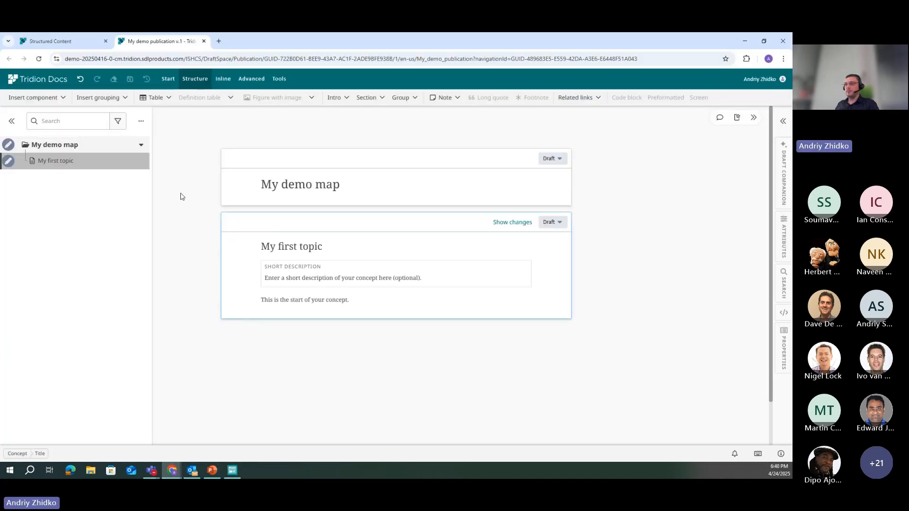
click(63, 100)
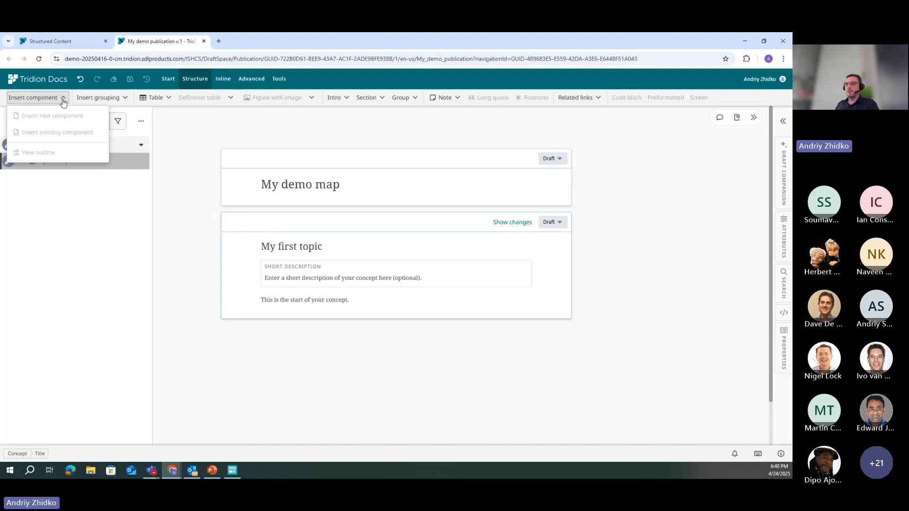
click(53, 115)
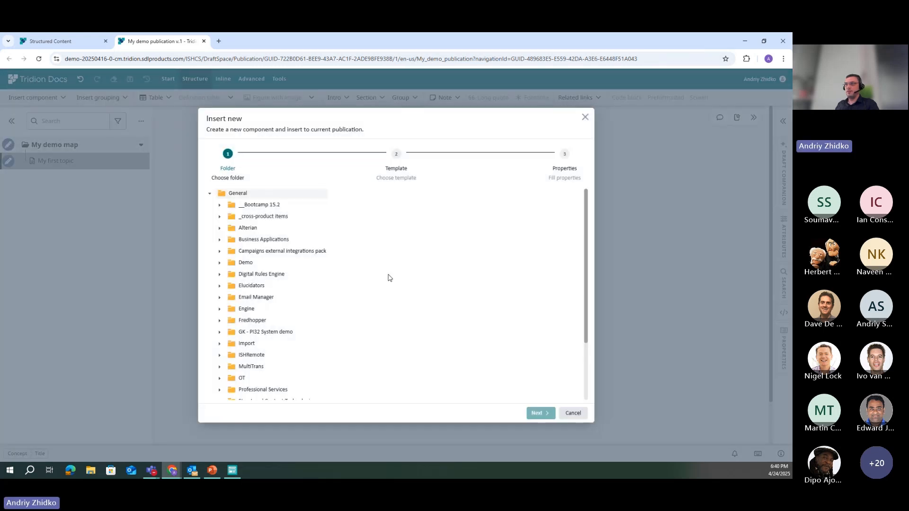
click(265, 205)
click(268, 251)
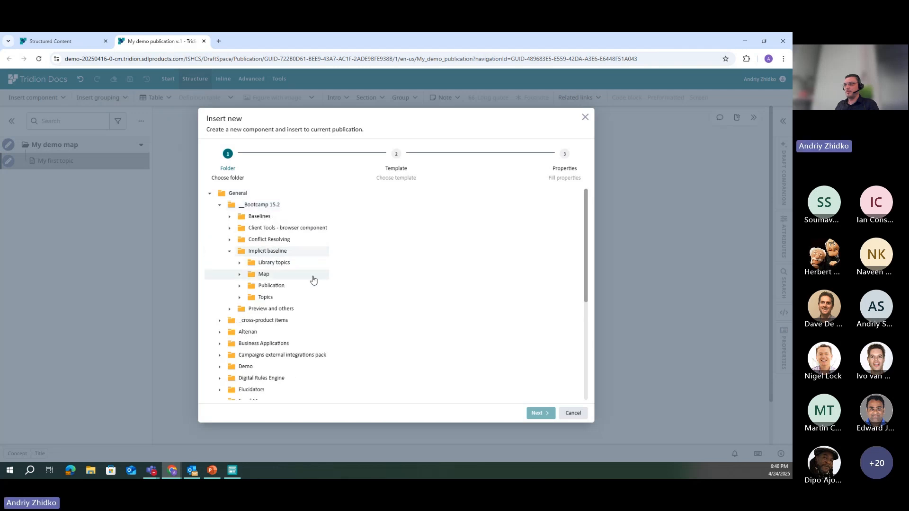
click(280, 297)
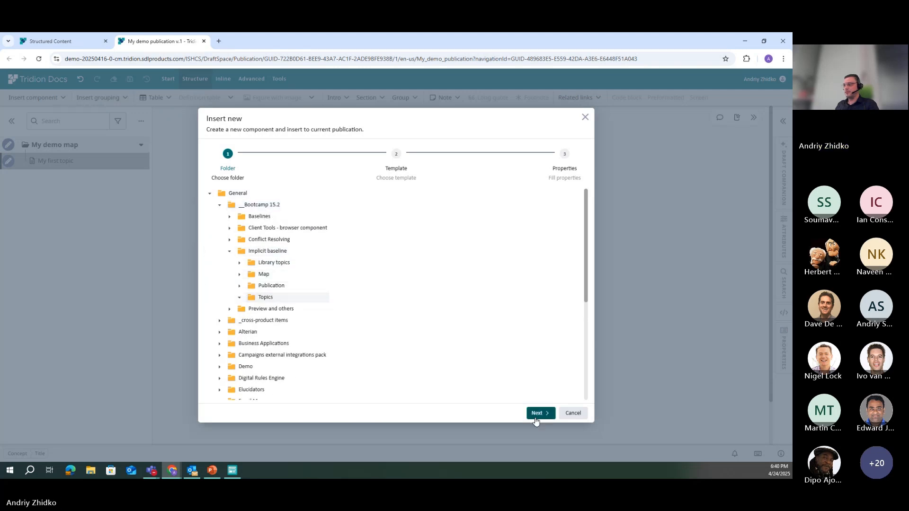
click(536, 418)
click(256, 268)
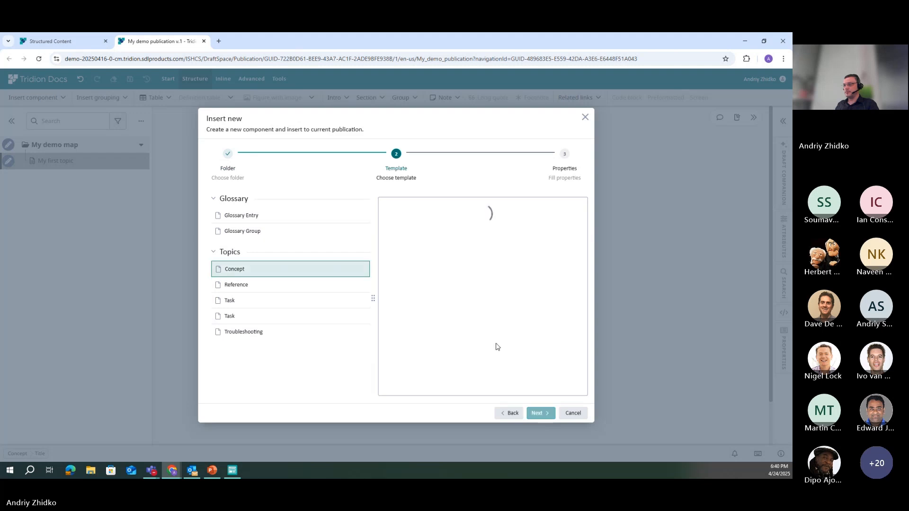
click(539, 413)
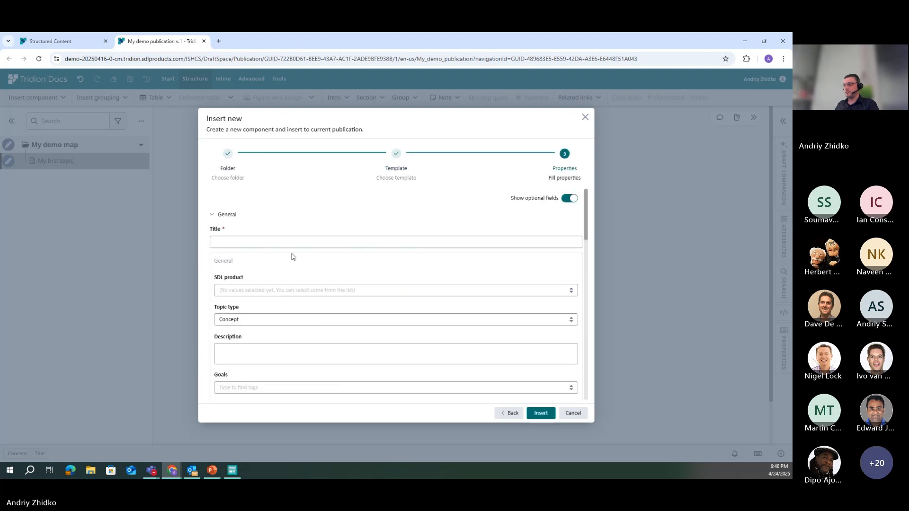
Title the new component "My third topic", insert it into the publication and save "My demo map"
click(248, 242)
text(My)
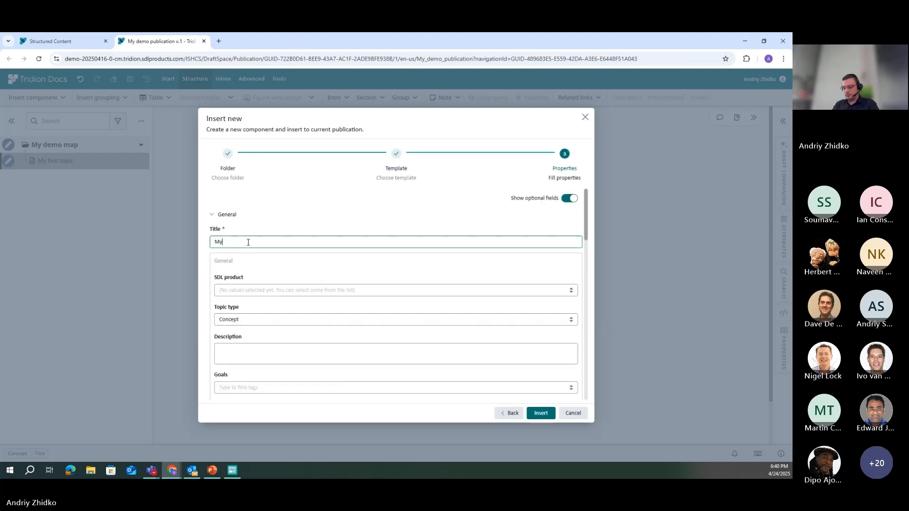
text( third )
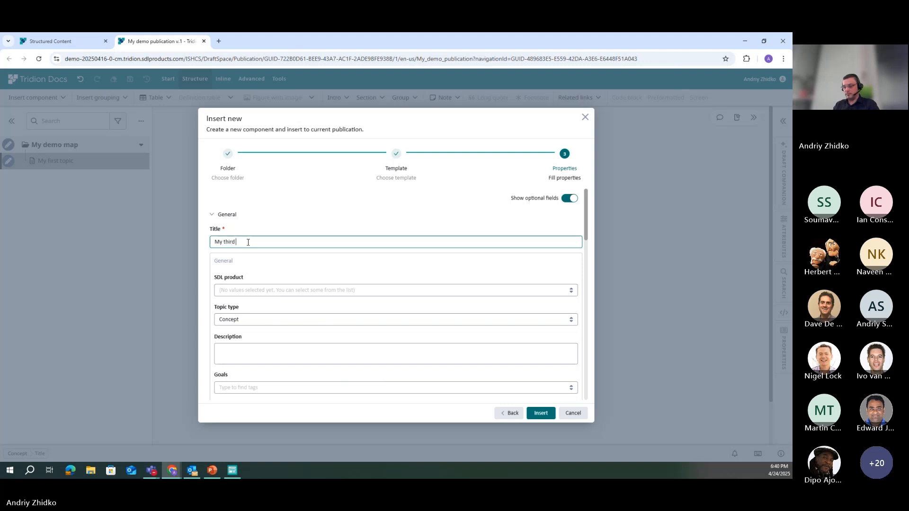
text(topic)
click(541, 413)
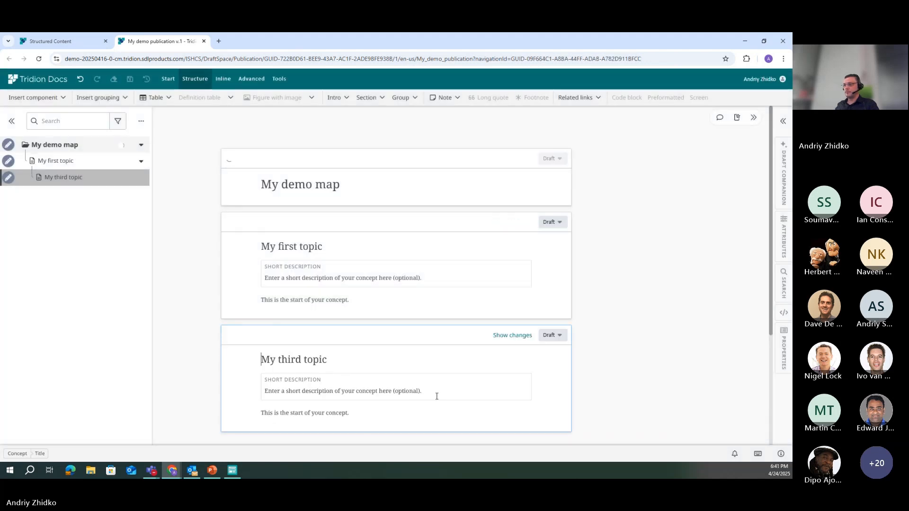
click(229, 159)
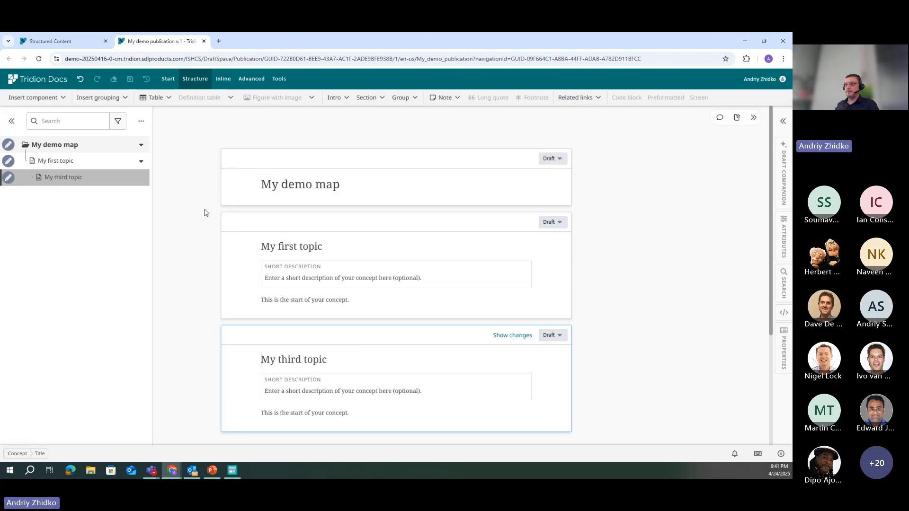
Refresh the baseline in Publication Manager to check the entry of "My third topic", and return to the presentation slides
click(232, 470)
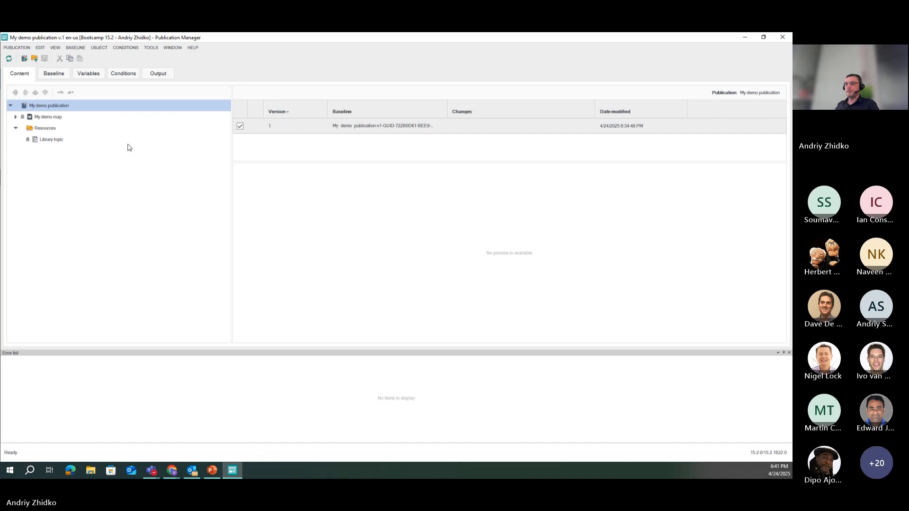
click(54, 75)
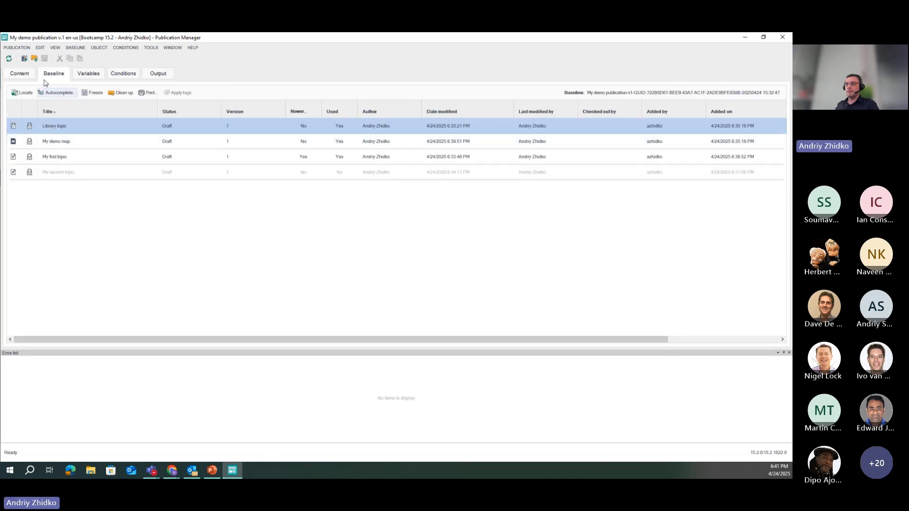
click(9, 60)
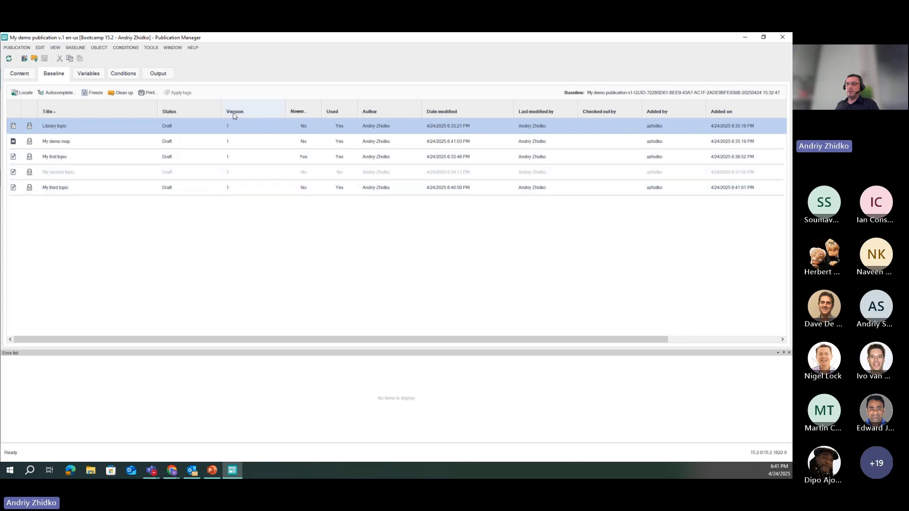
click(24, 70)
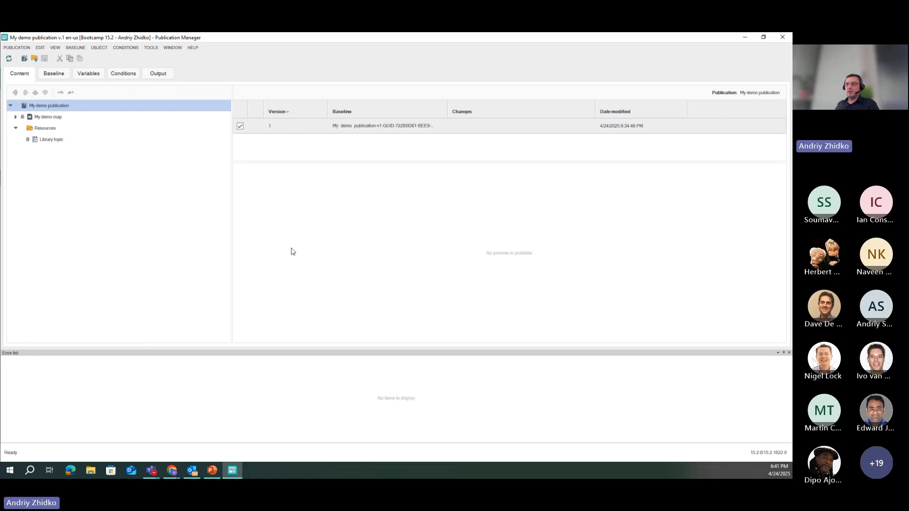
key(alt+Tab)
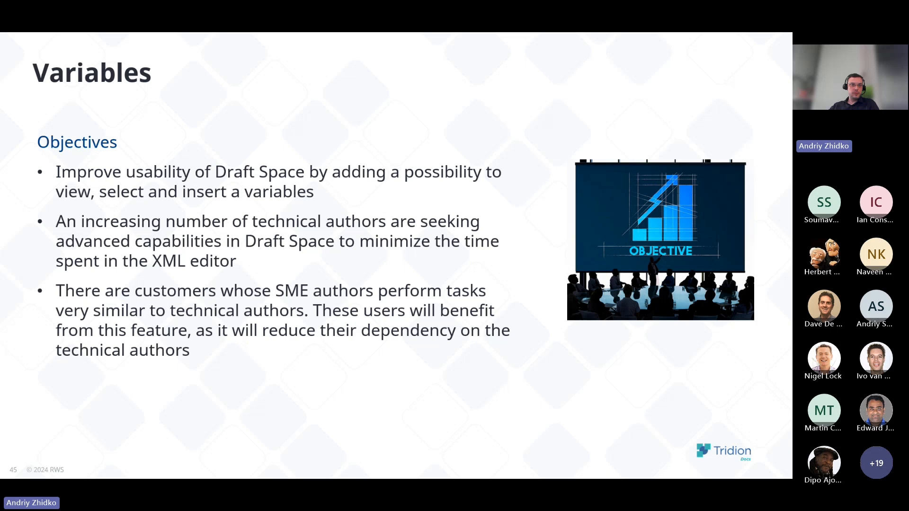